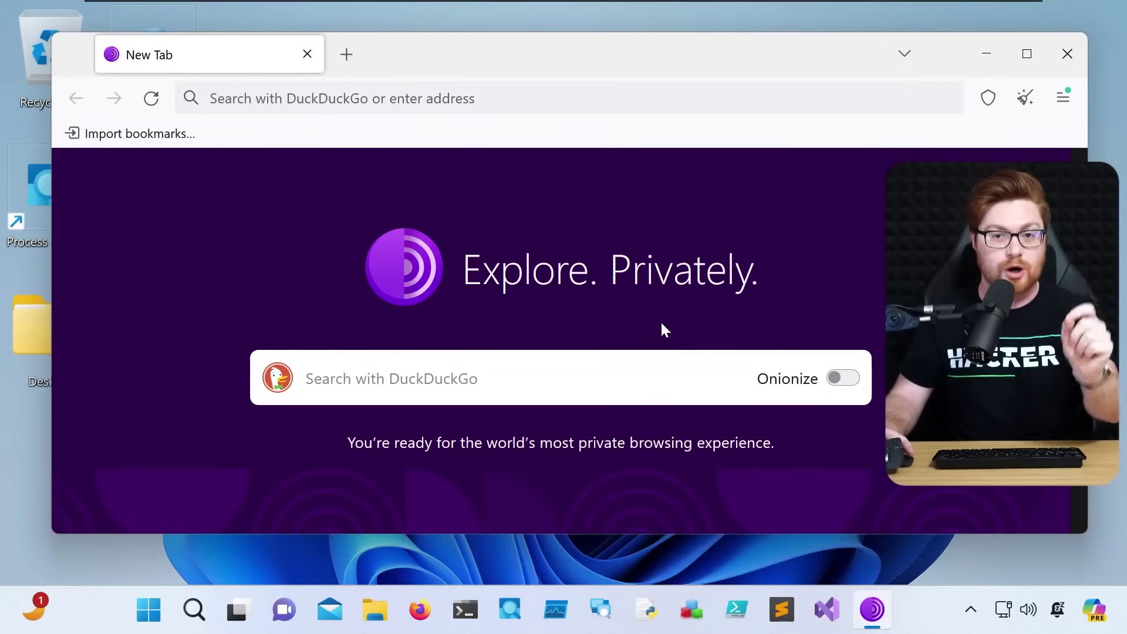
Maximize the window, read the 22 USD LinkenSphere 6.7 MOD listing's escrow terms, and browse category menus
click(1029, 55)
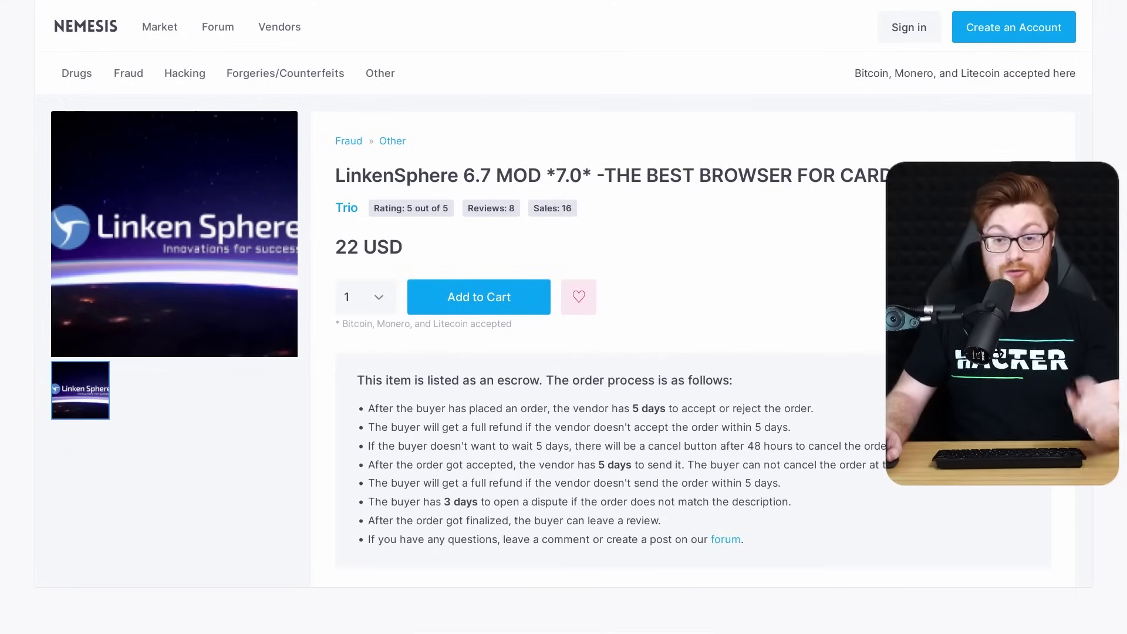
scroll(564, 294, down, 3)
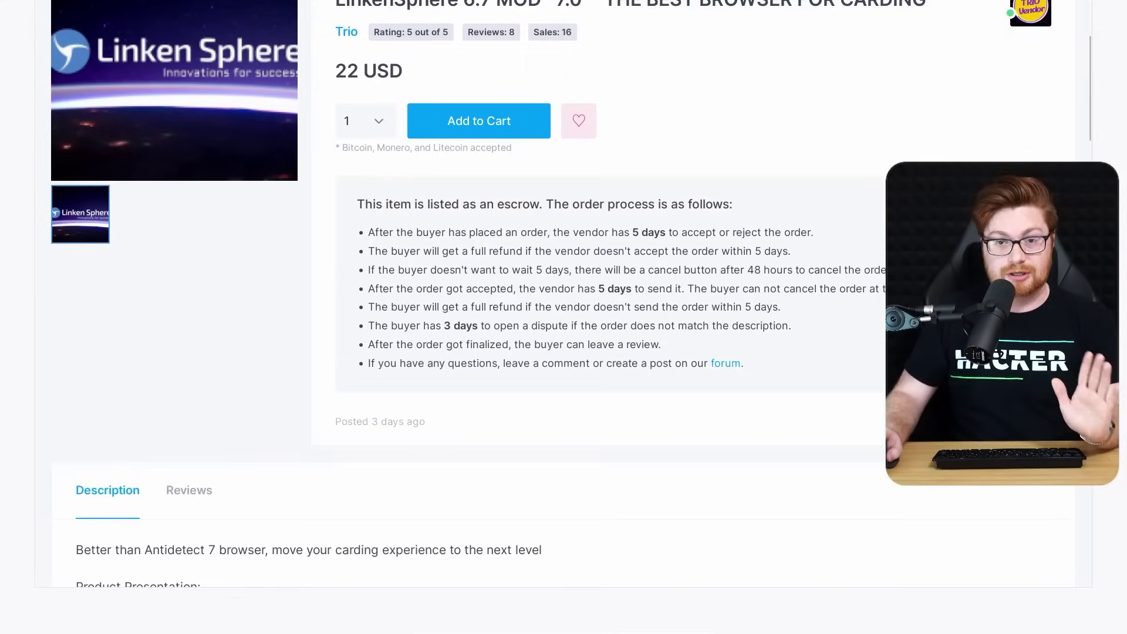
scroll(563, 294, down, 3)
scroll(564, 294, down, 3)
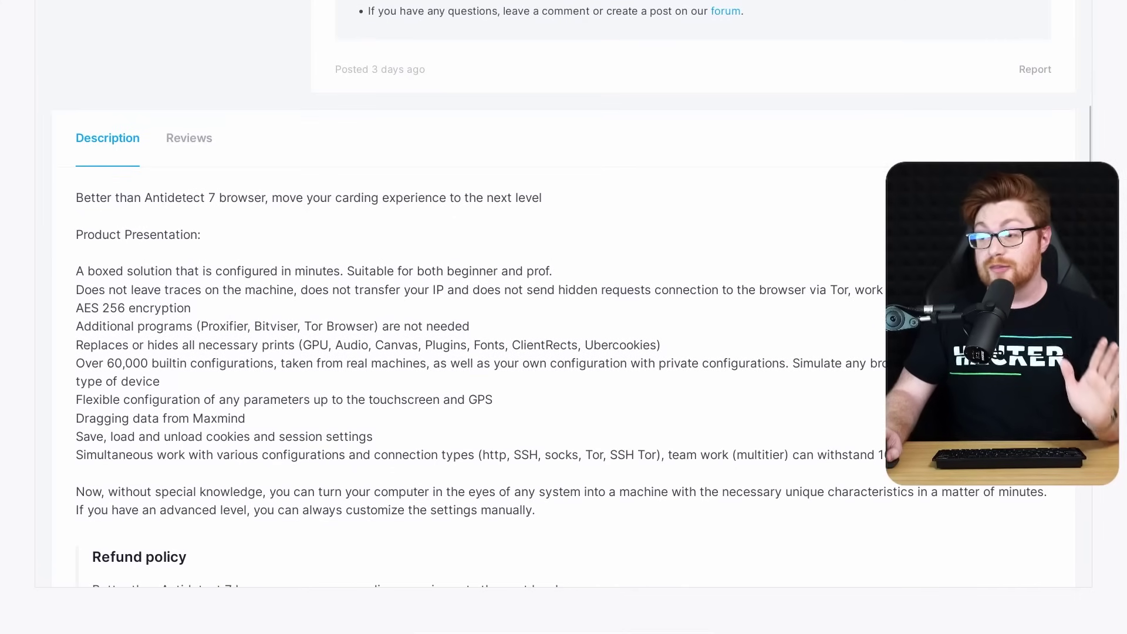
scroll(564, 293, down, 3)
scroll(564, 294, down, 3)
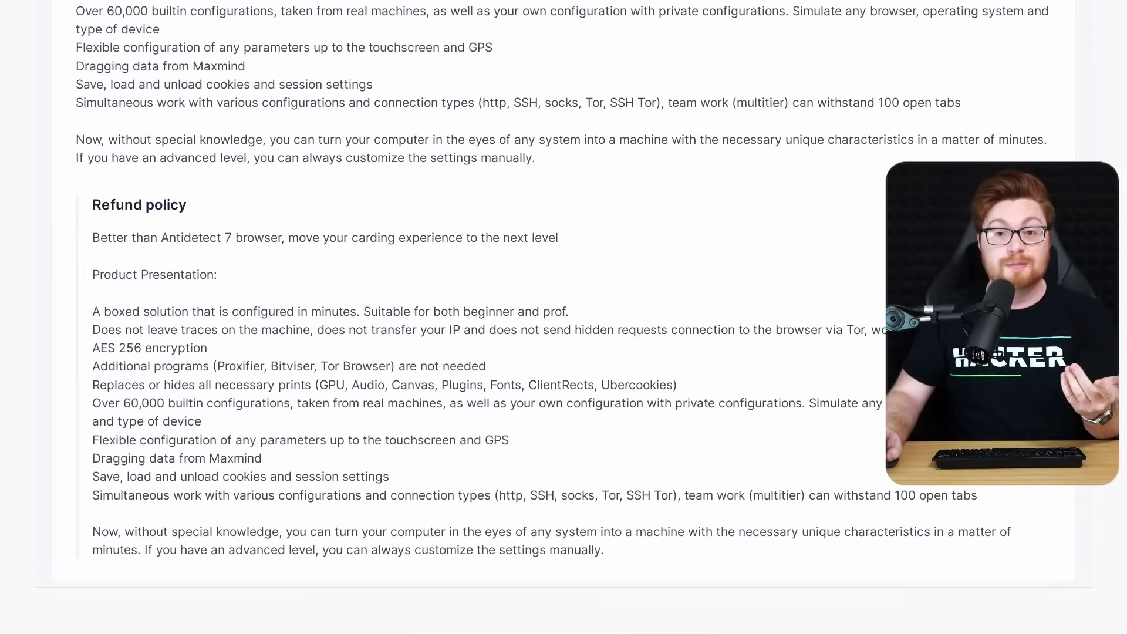
scroll(563, 293, down, 6)
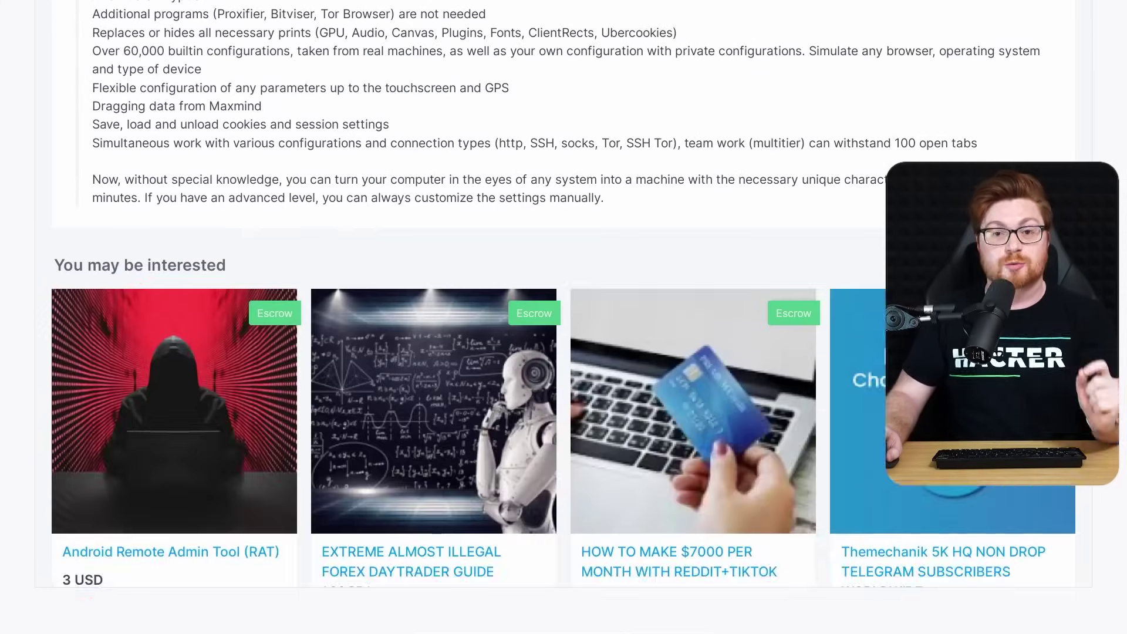
scroll(564, 293, down, 3)
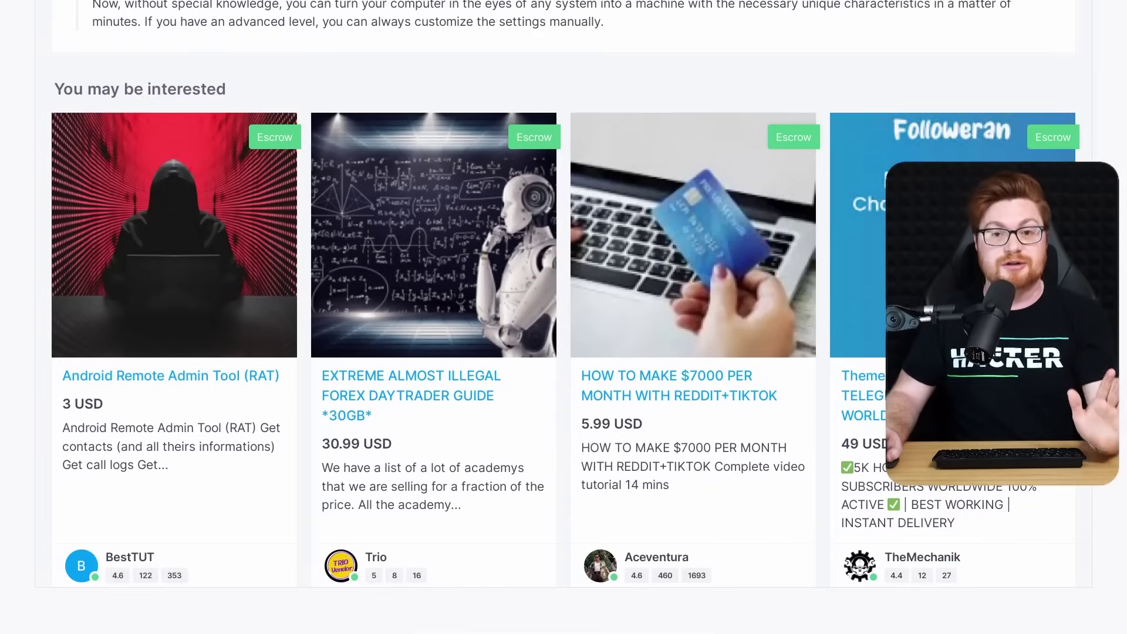
scroll(564, 293, down, 3)
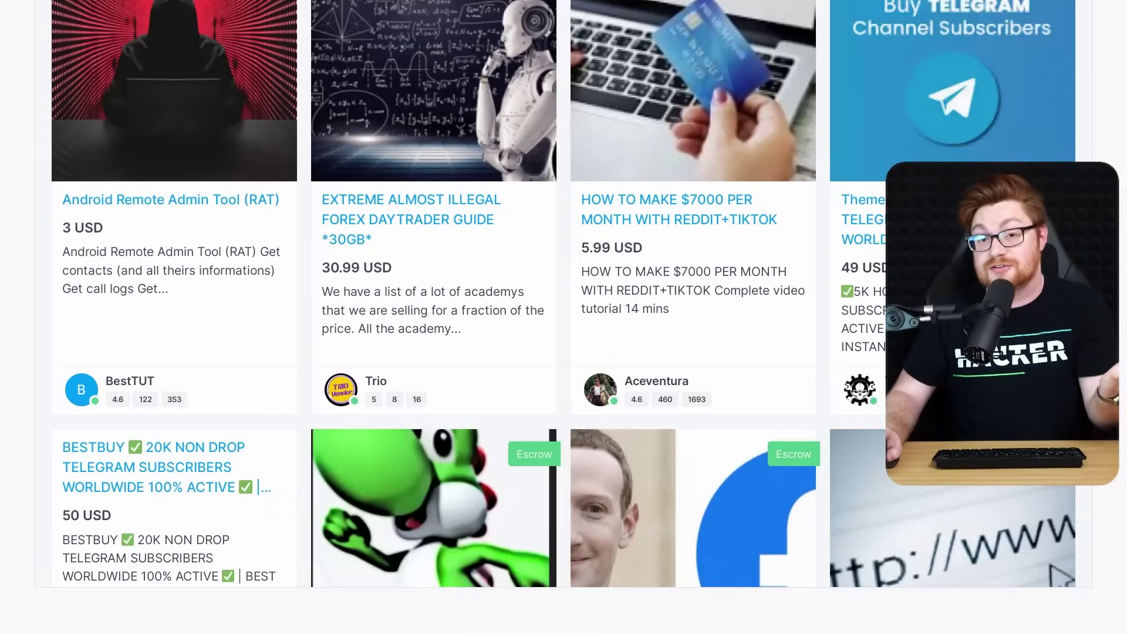
scroll(563, 293, down, 3)
scroll(564, 294, down, 6)
scroll(564, 293, down, 5)
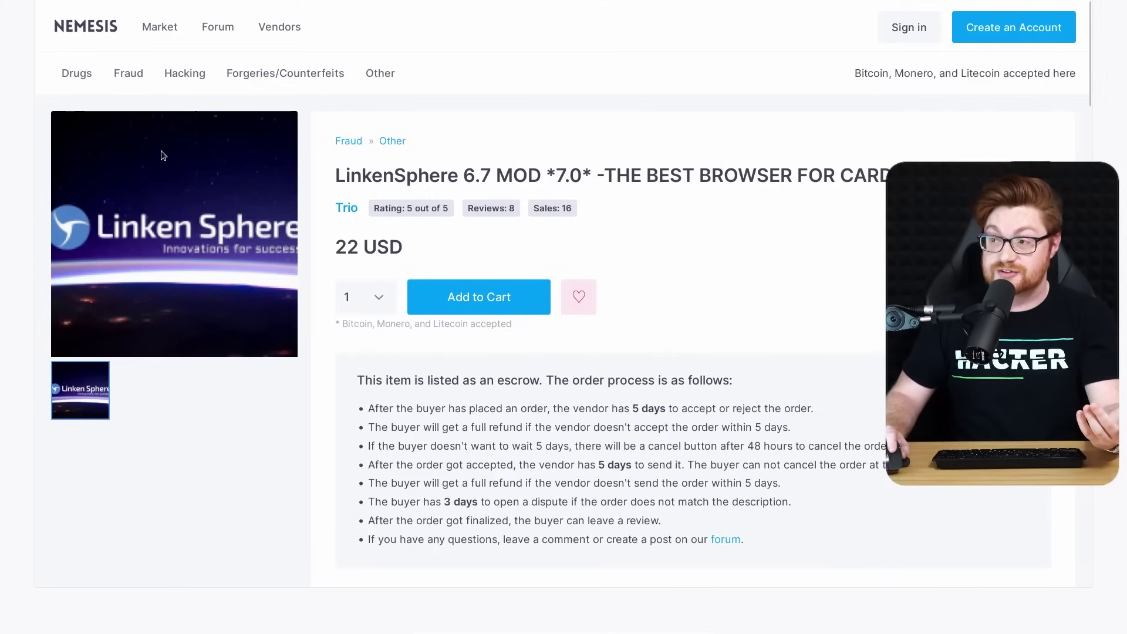
mouse_move(80, 85)
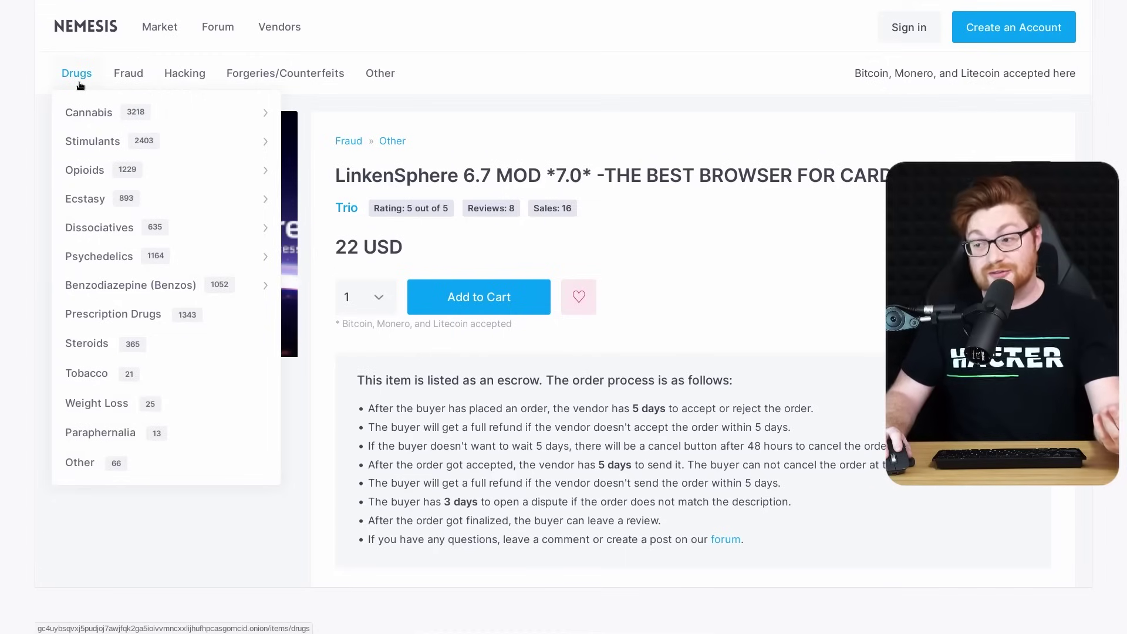
mouse_move(140, 82)
mouse_move(194, 76)
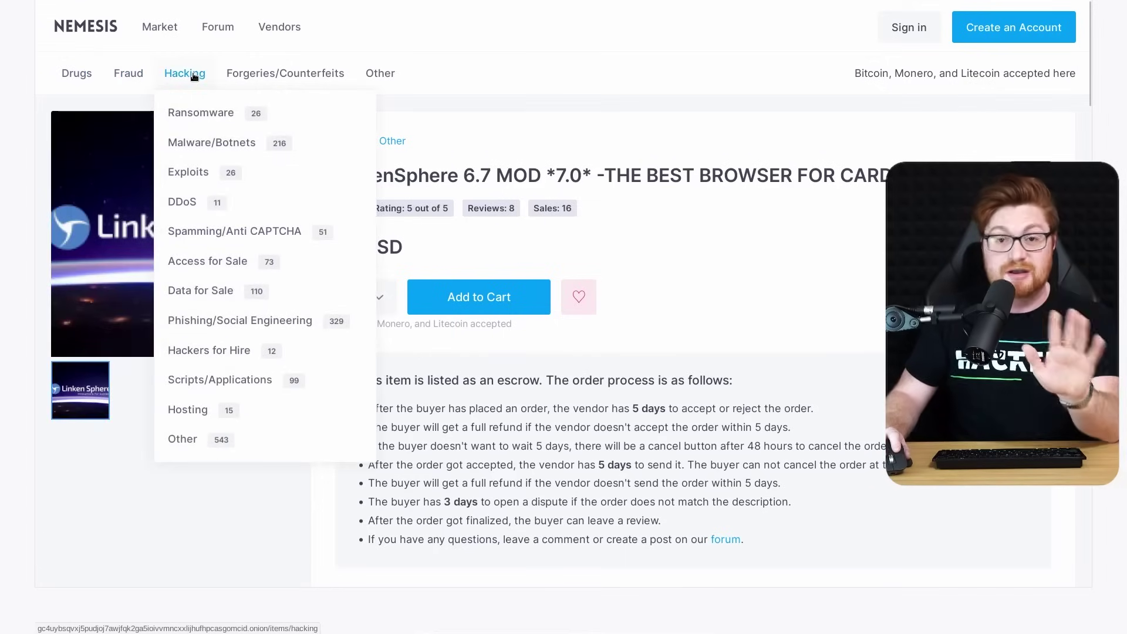
mouse_move(253, 80)
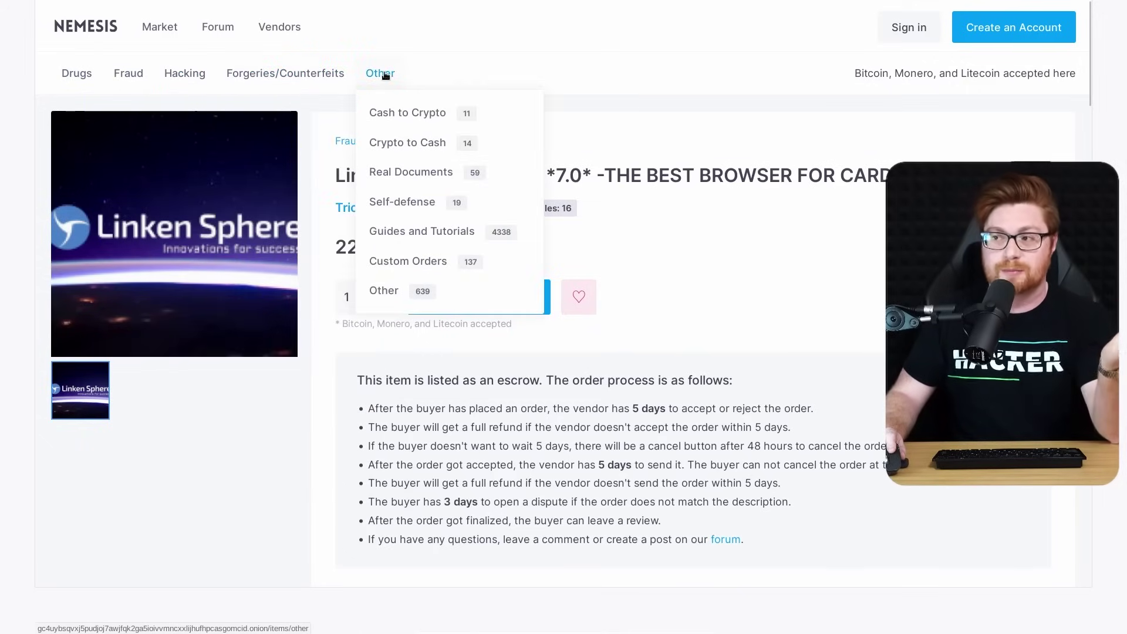
Return to the Nemesis forum home page via its logo and scroll the announcements feed
click(91, 28)
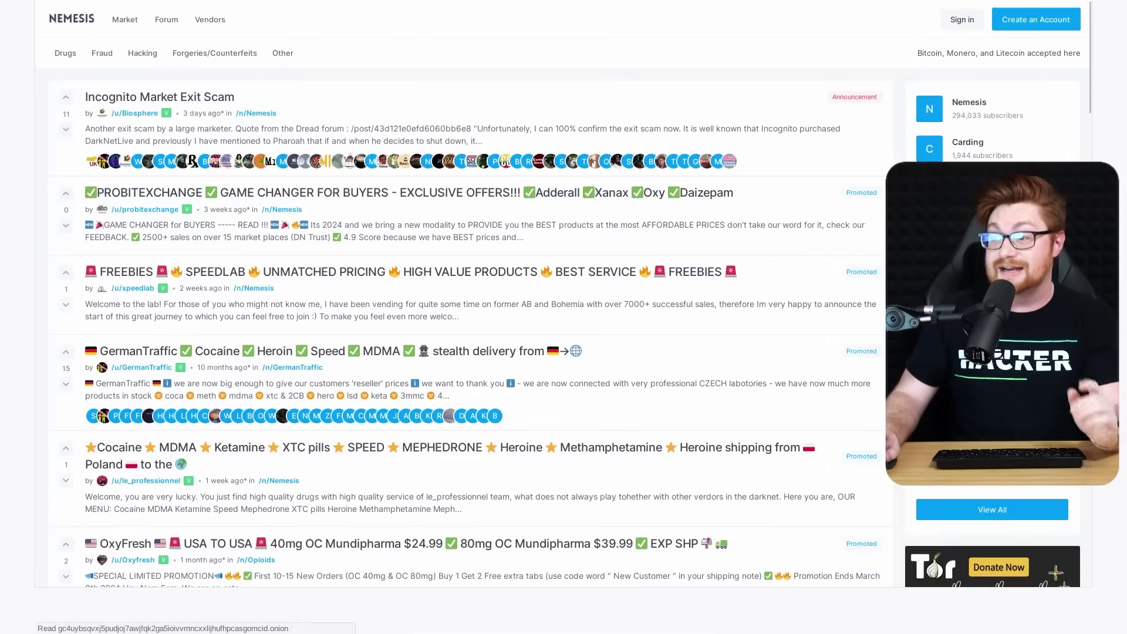
scroll(464, 294, down, 6)
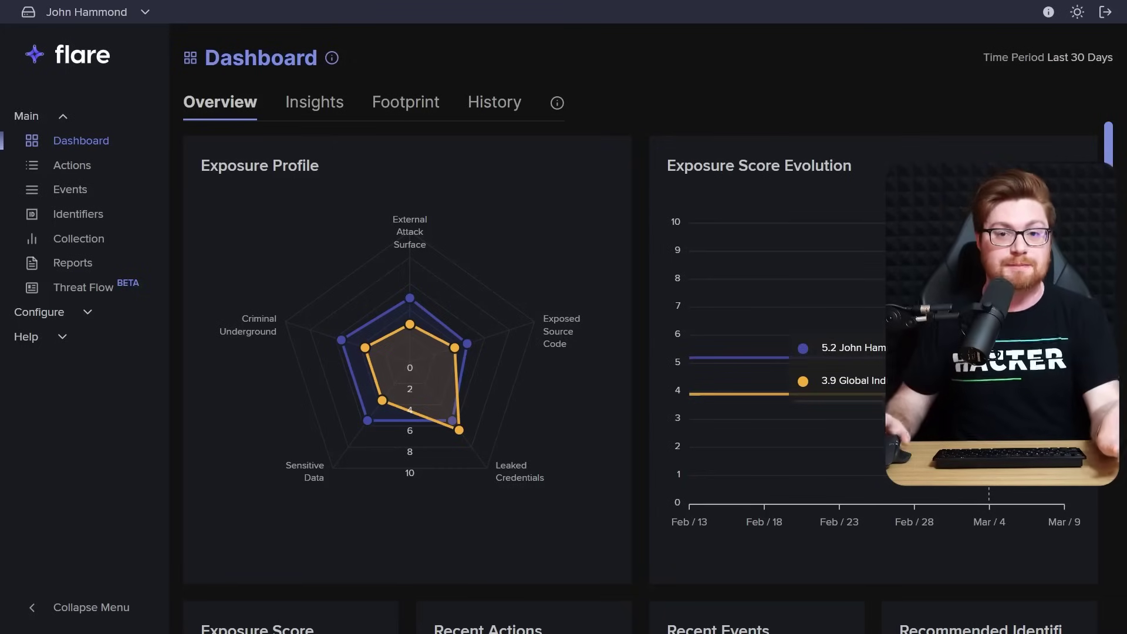
Scroll the Dashboard overview, then bring up the Identifiers page listing 7 monitored identifiers
scroll(639, 353, down, 2)
scroll(639, 353, down, 3)
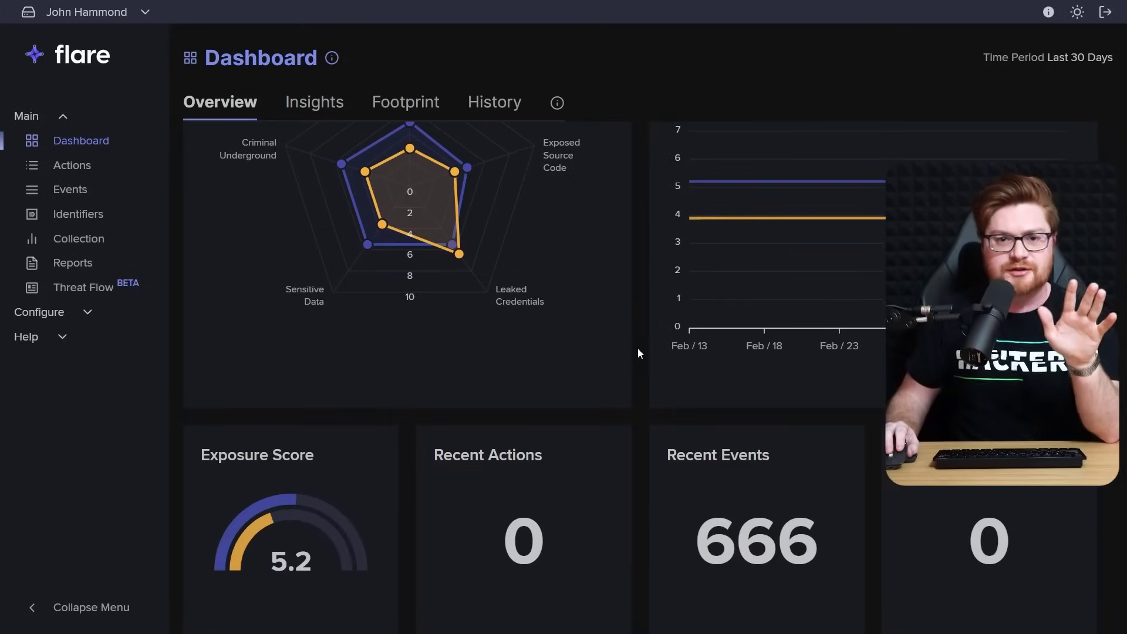
scroll(640, 352, down, 1)
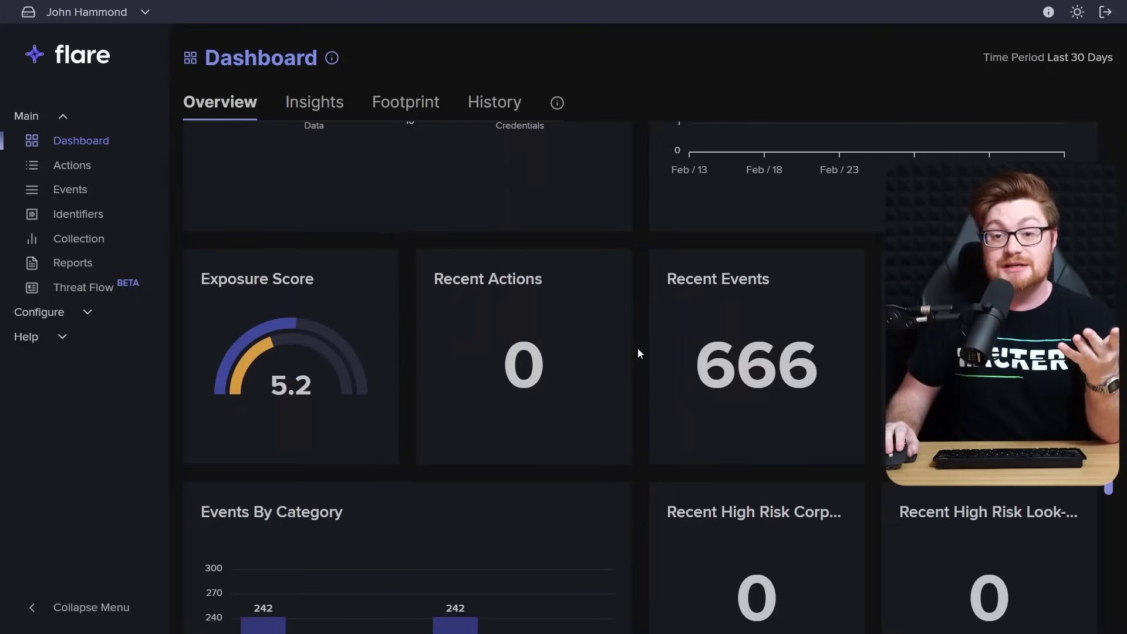
scroll(639, 352, down, 1)
scroll(639, 353, down, 1)
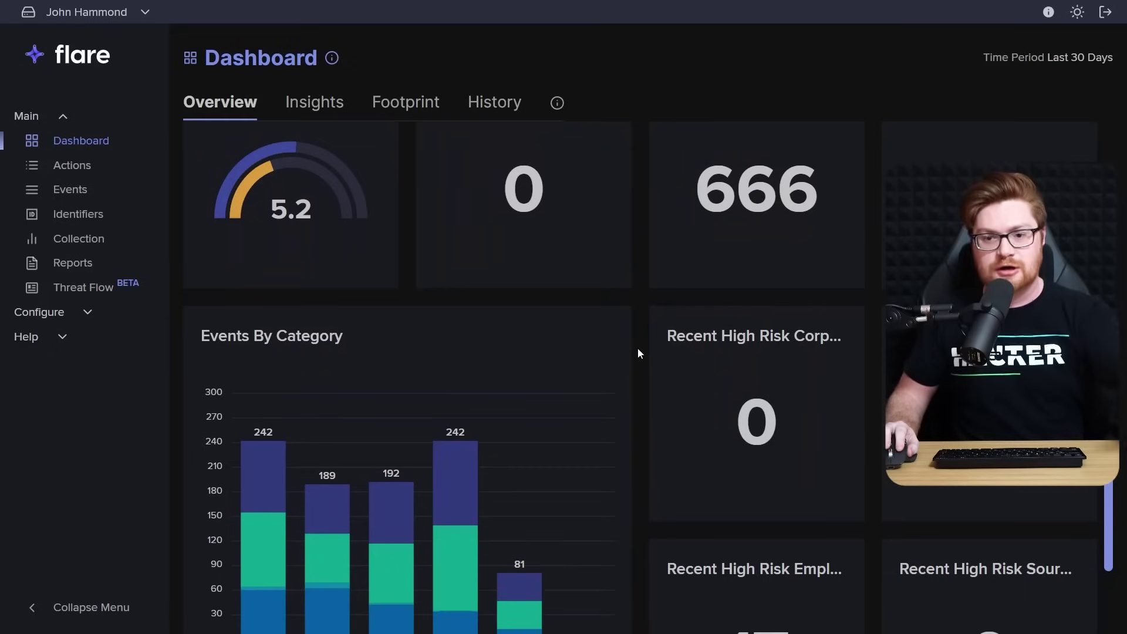
scroll(639, 353, down, 2)
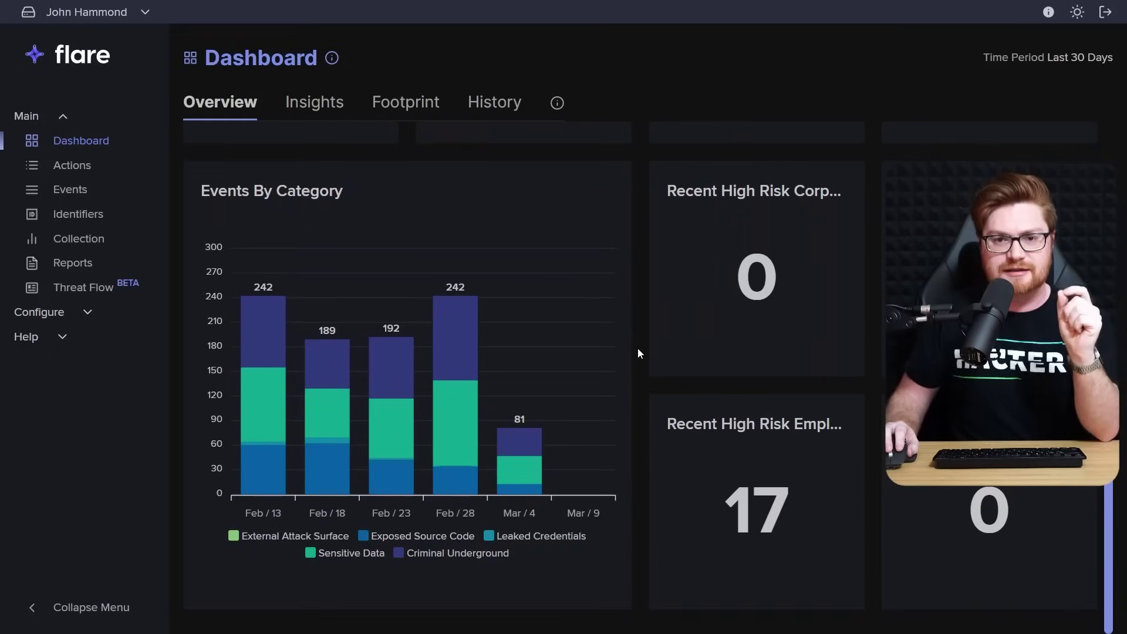
click(80, 215)
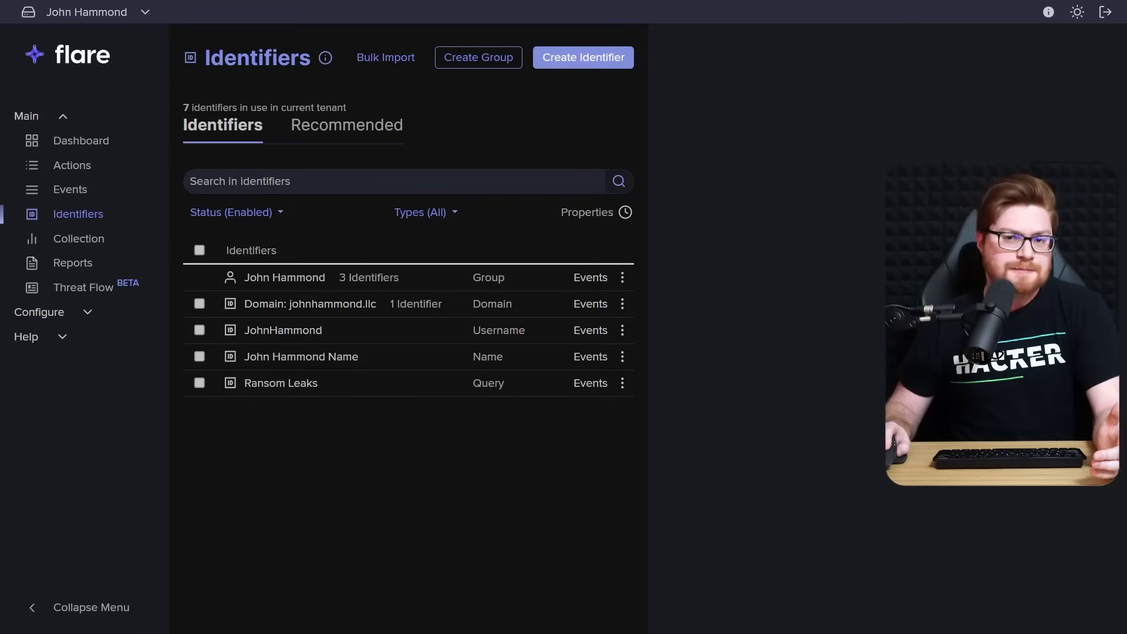
Start a new Domain identifier, adding and then removing an Email alert
click(578, 57)
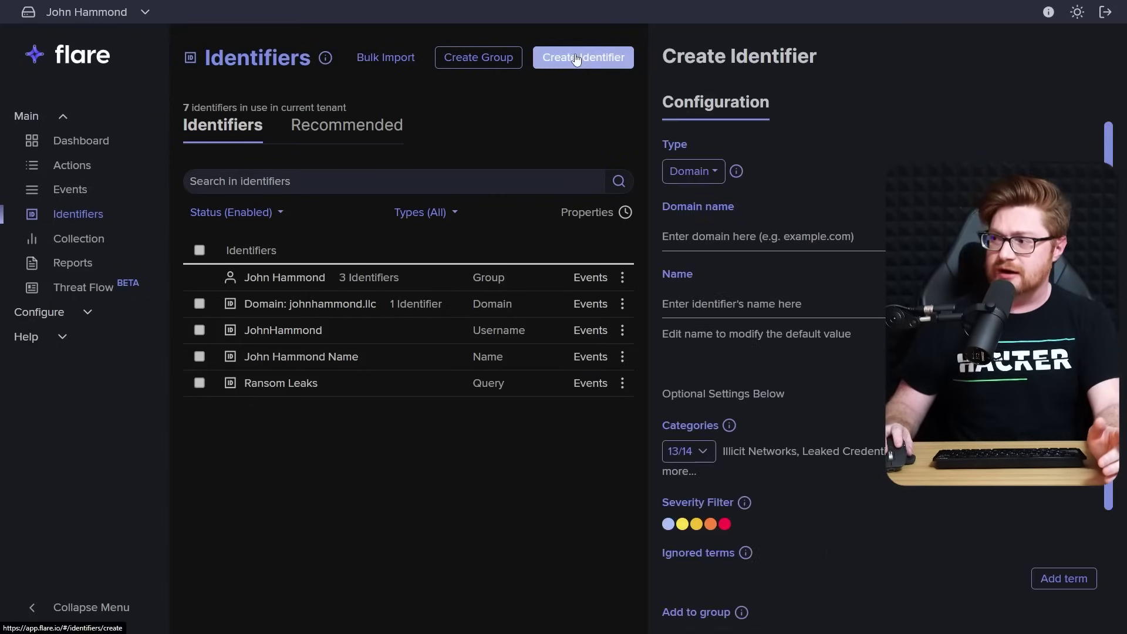
click(702, 179)
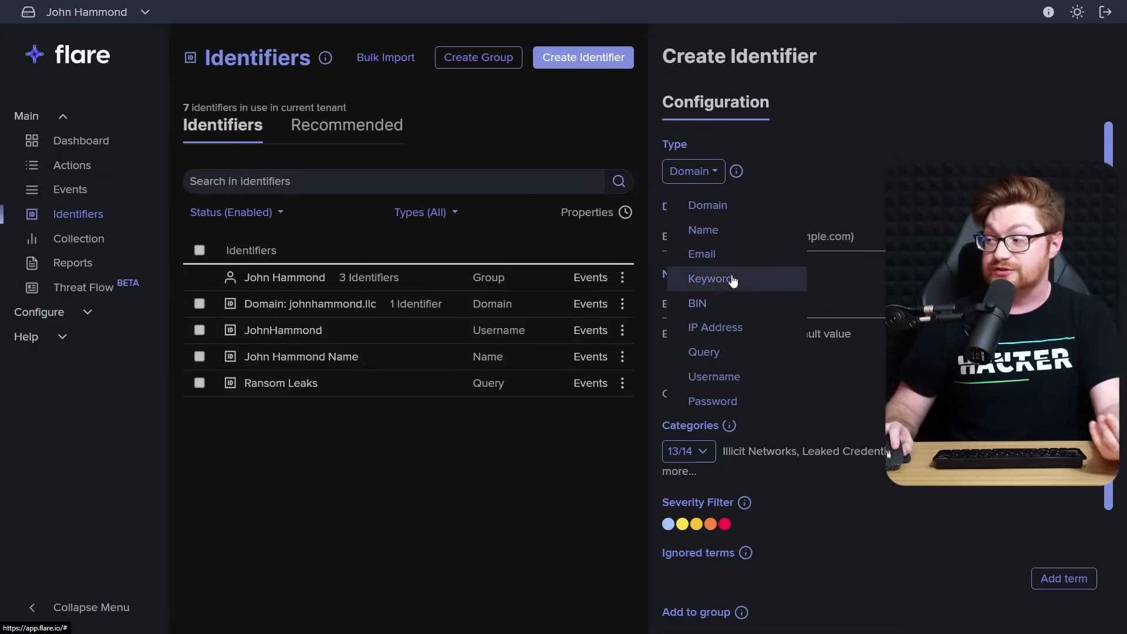
click(837, 387)
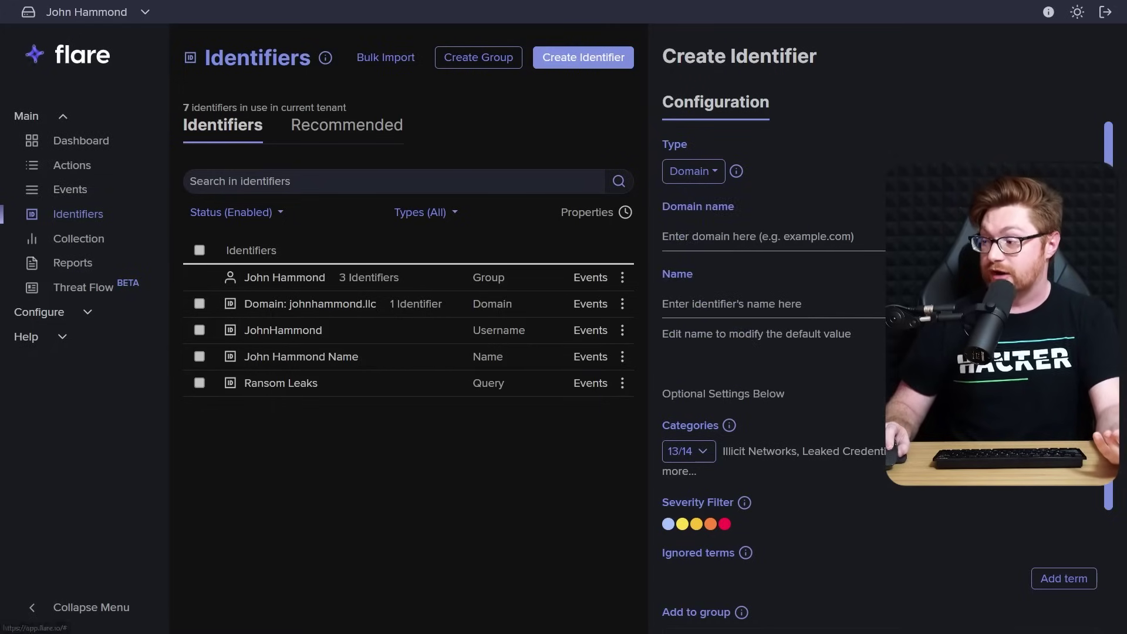
scroll(837, 388, down, 3)
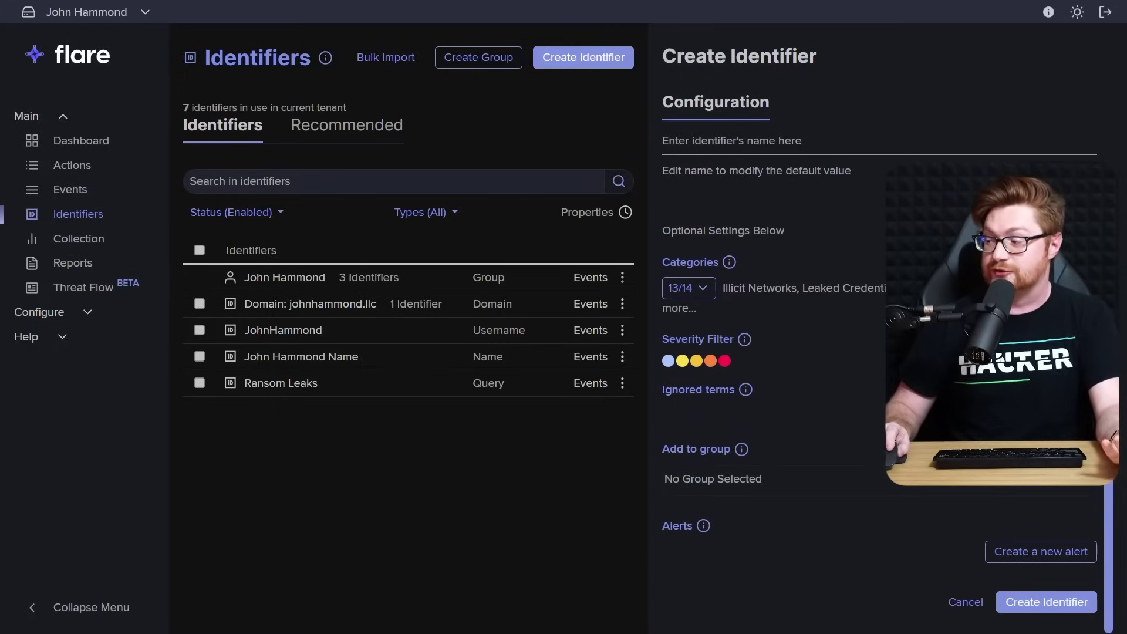
click(1006, 559)
scroll(947, 502, down, 2)
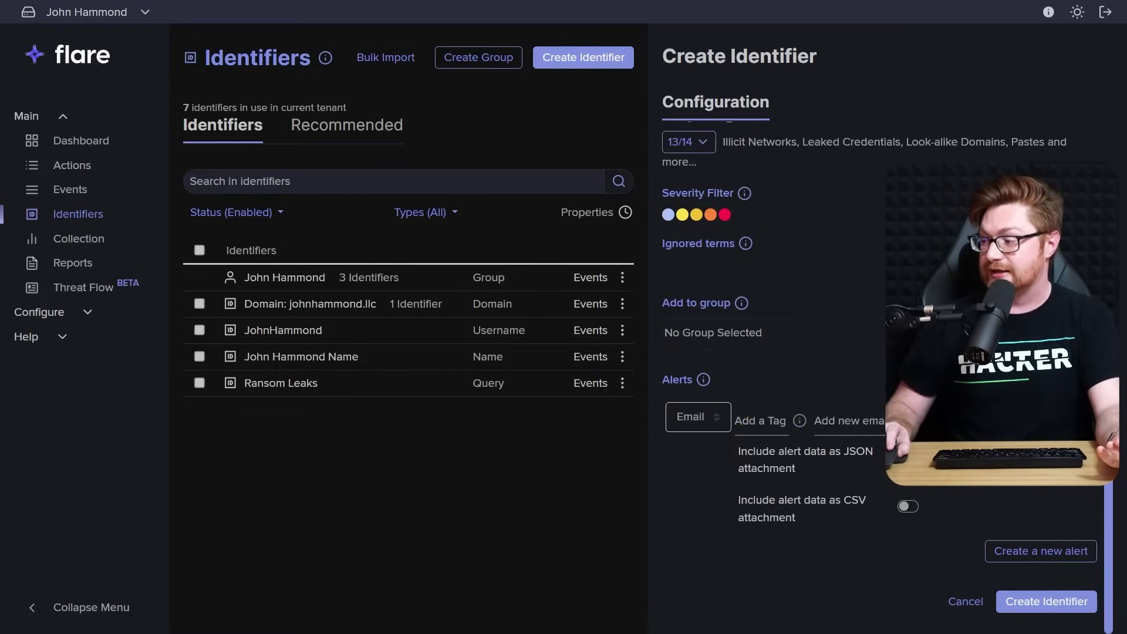
click(693, 424)
click(689, 491)
click(943, 512)
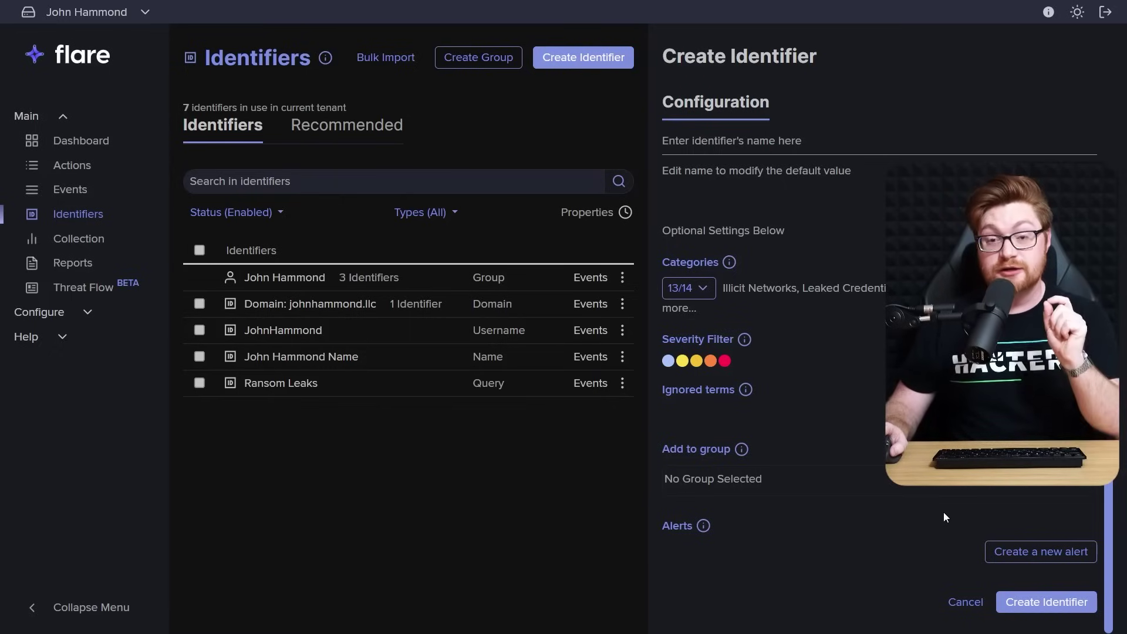
Expand the Open Web and Illicit Networks identifier categories, then go to the Collection page
click(704, 289)
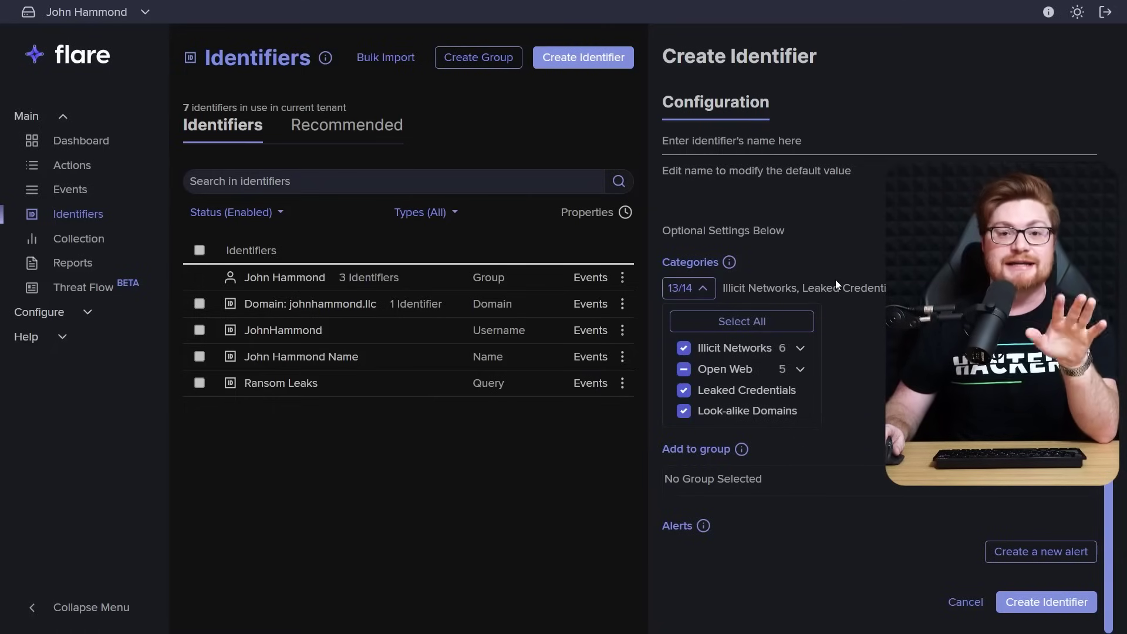
click(801, 370)
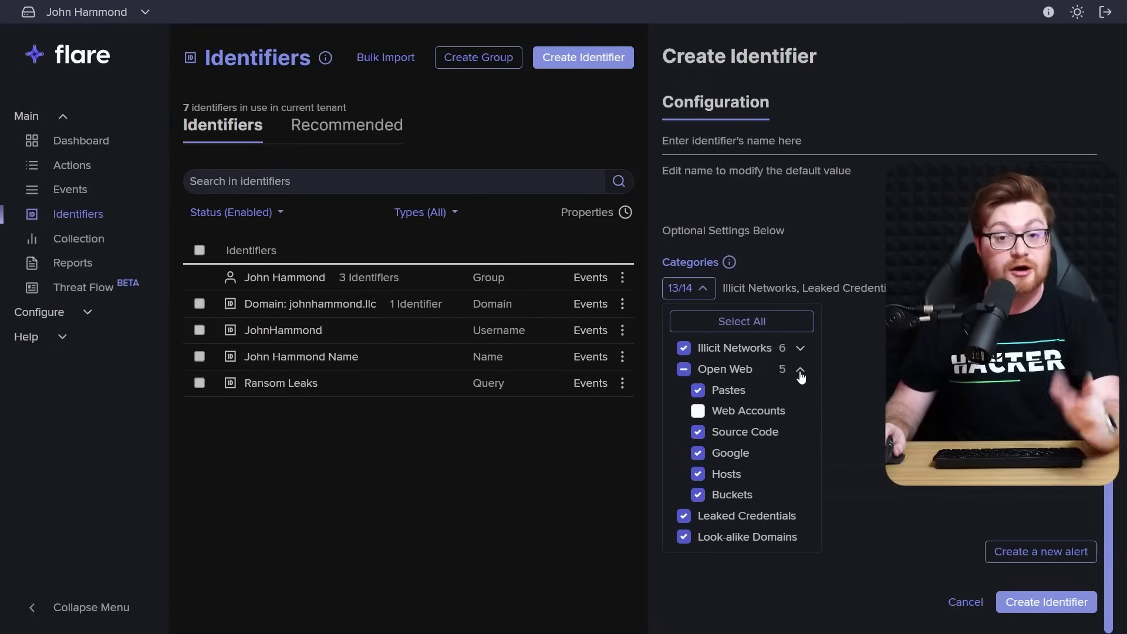
click(799, 351)
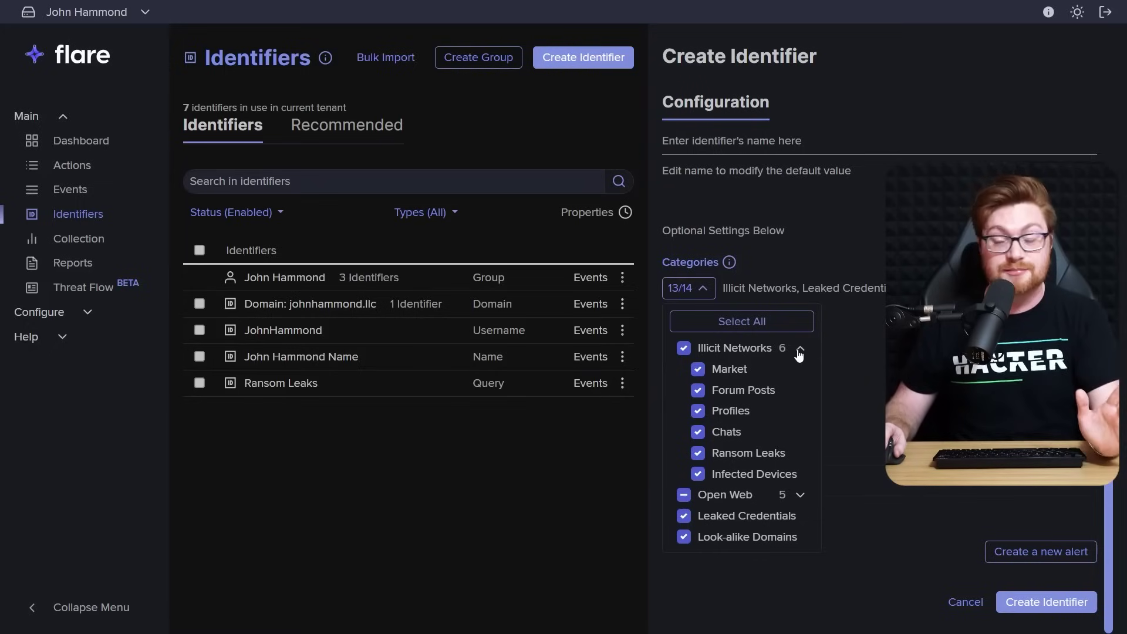
click(864, 314)
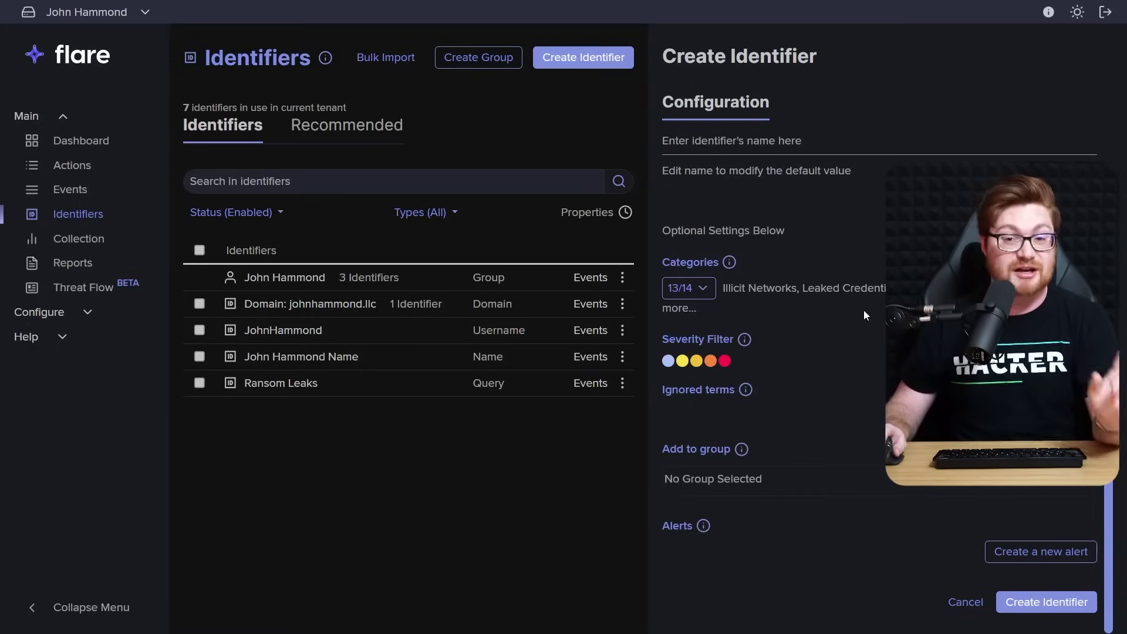
click(135, 252)
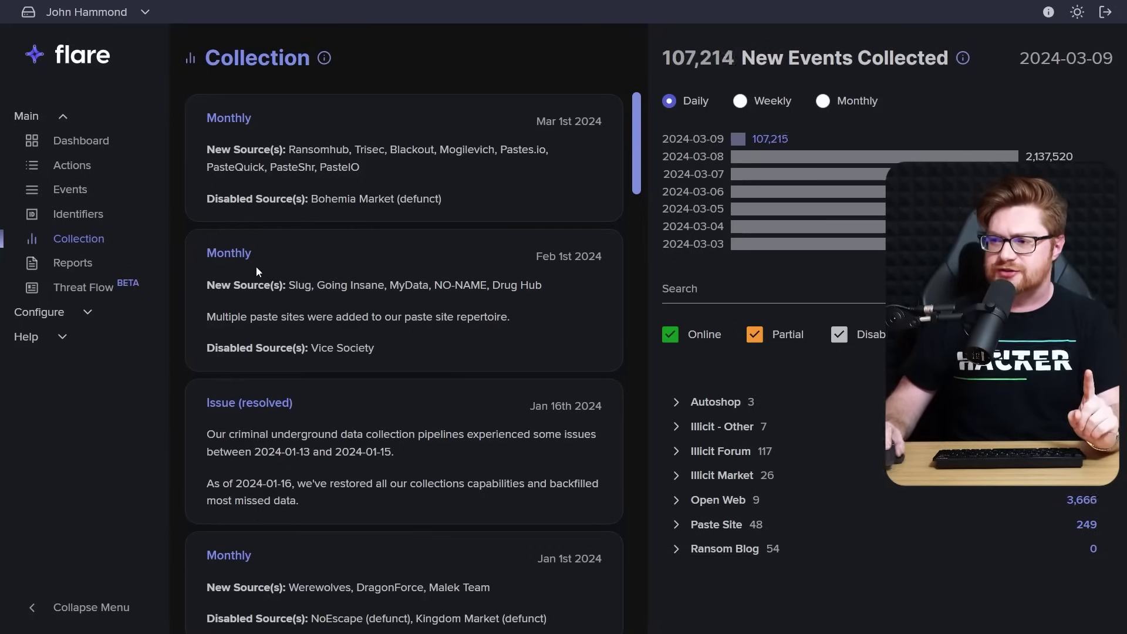
Read the airport and petroleum, ALPHV ransomware, and Ransomware Activity and Recruitment Surge Threat Flow reports
click(77, 294)
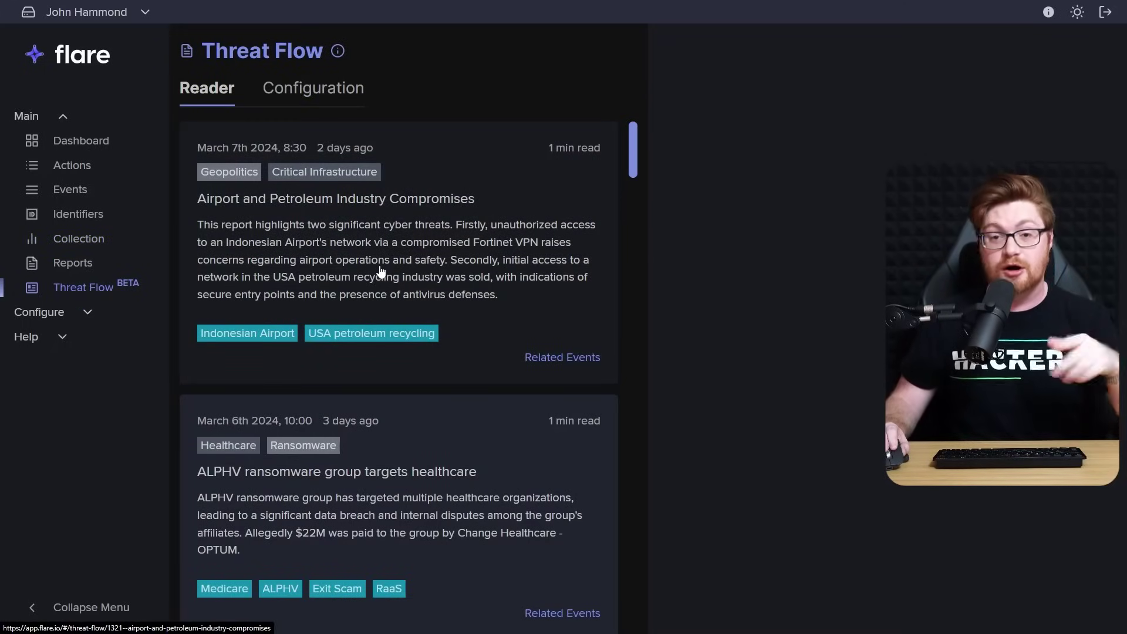
click(414, 280)
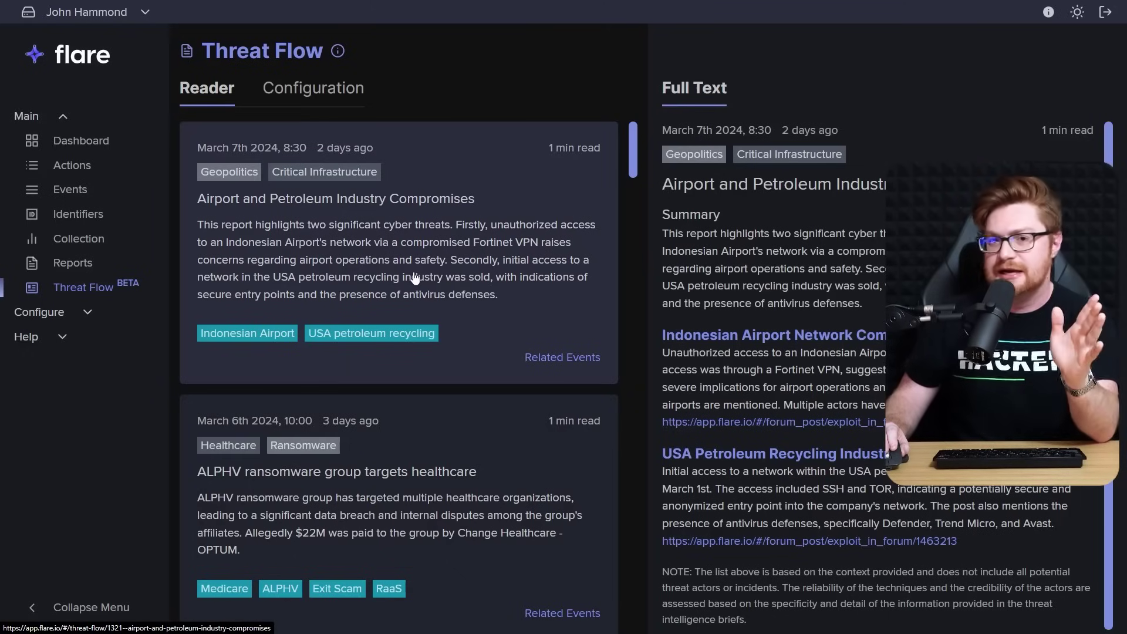
scroll(787, 319, down, 1)
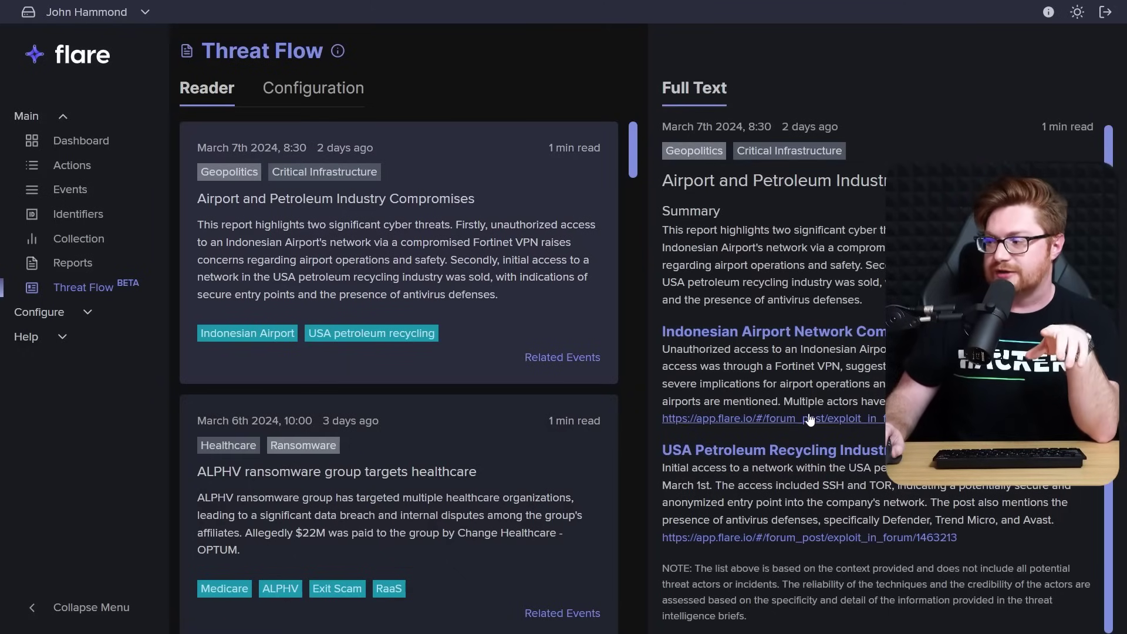
click(470, 491)
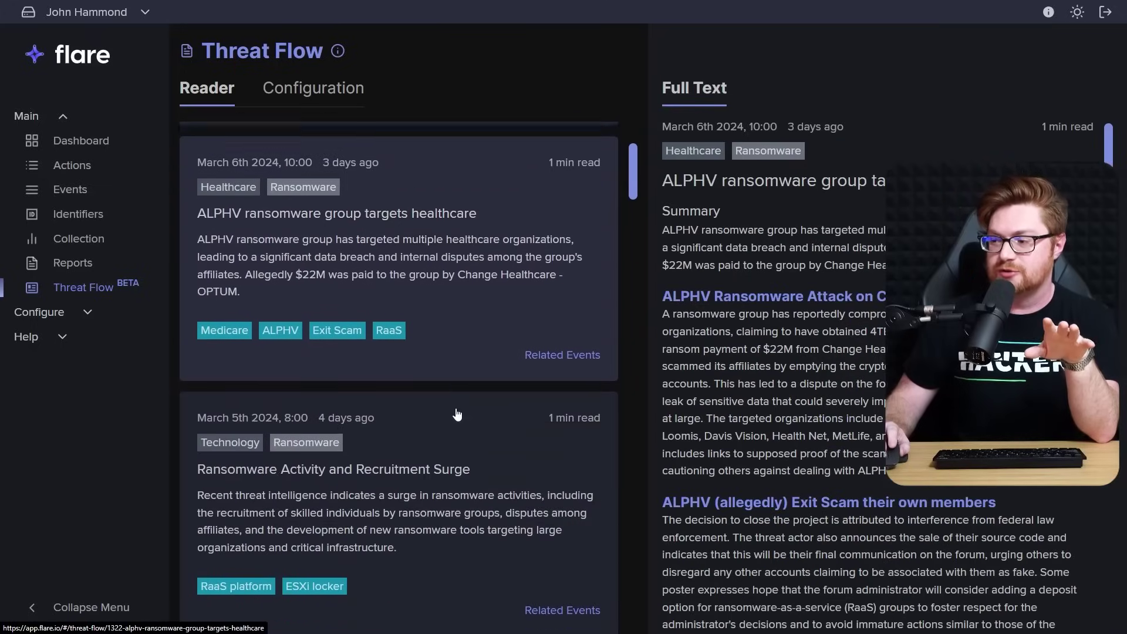
click(457, 415)
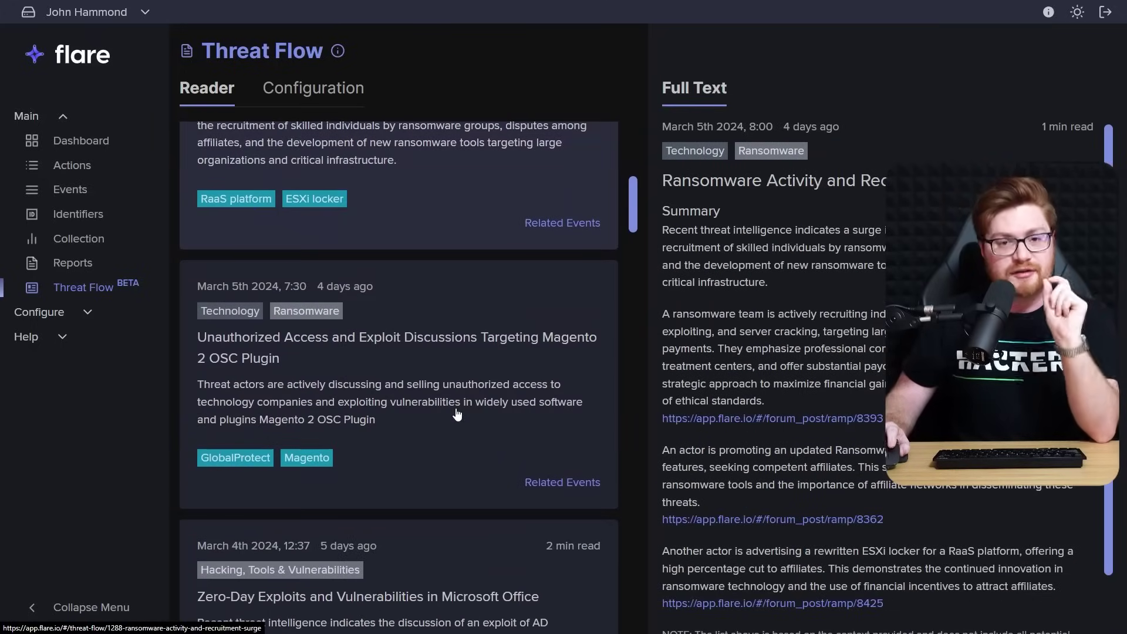
scroll(458, 414, down, 8)
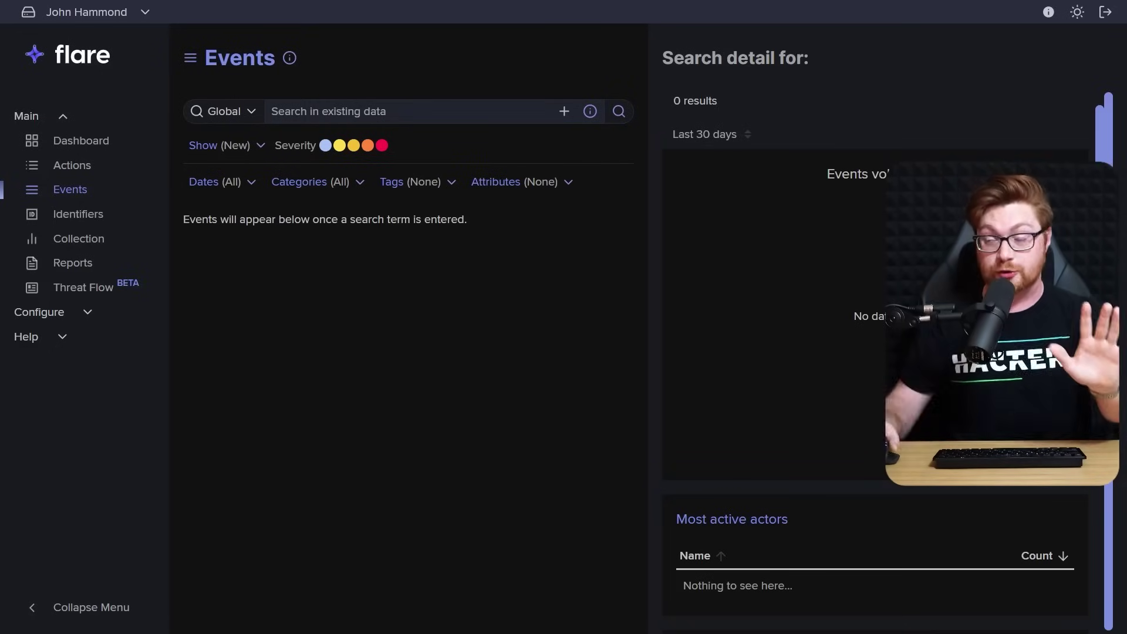
Replace the previous infostealer query with "tor browser" in the event search
click(352, 109)
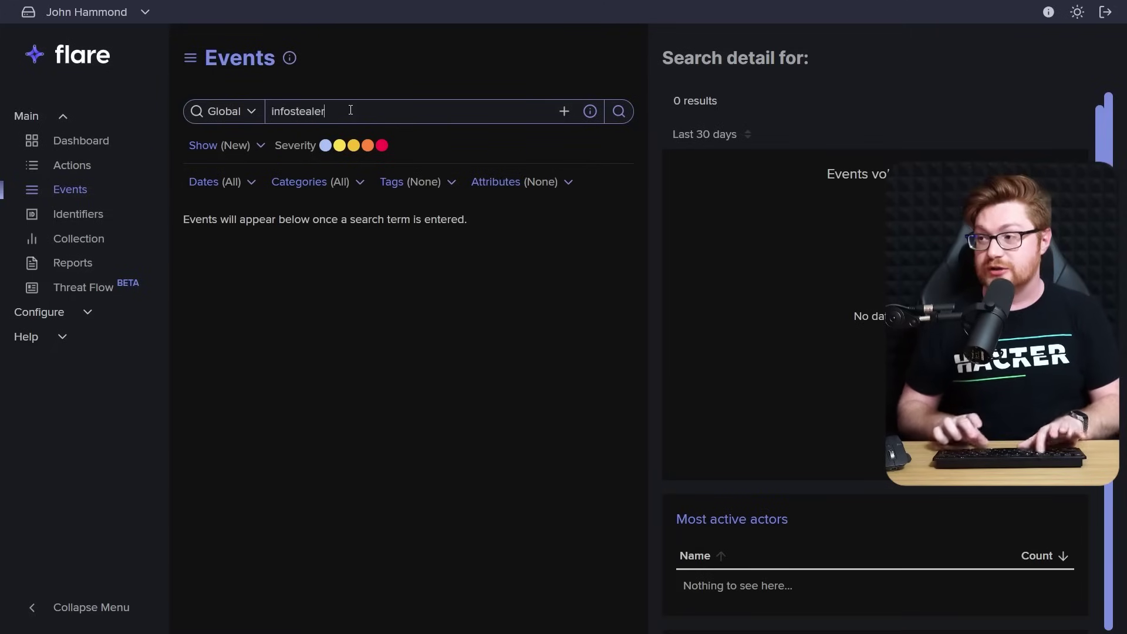
key(ctrl+a)
key(BackSpace)
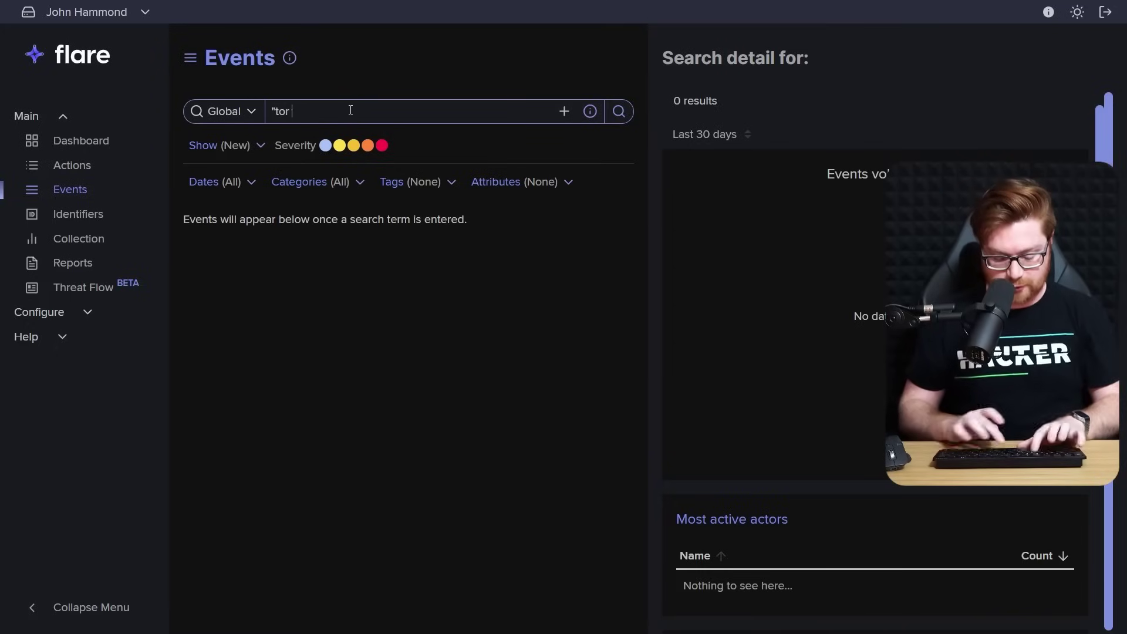
text("tor browser")
key(ctrl+a)
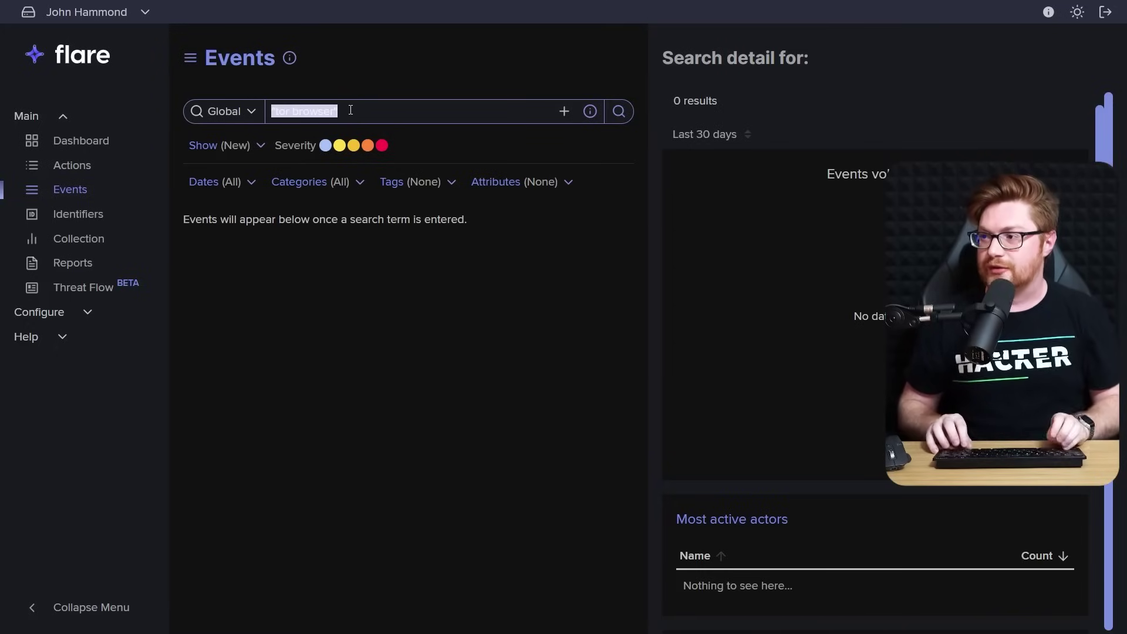
key(Right)
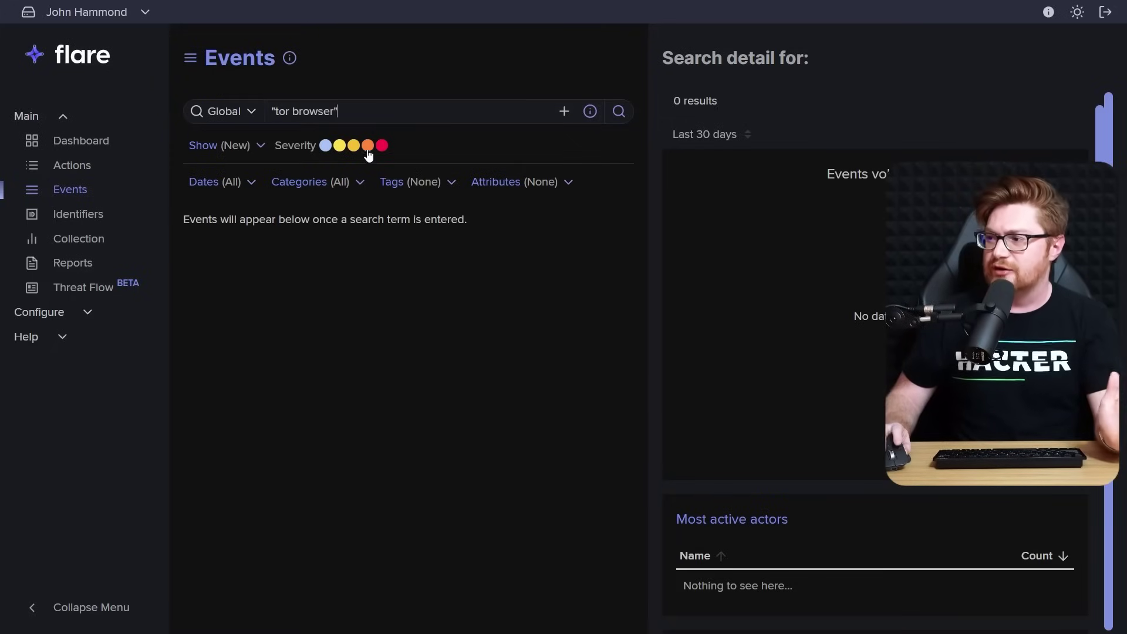
Restrict the search categories to Illicit Networks > Market only and apply the filter
click(359, 189)
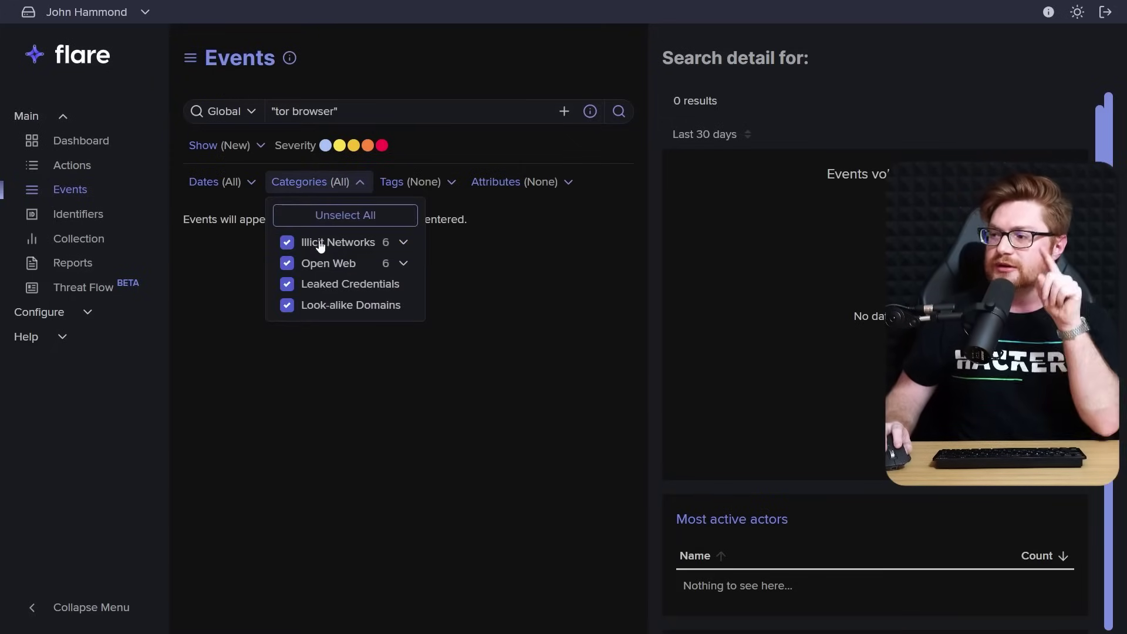
click(287, 263)
click(288, 285)
click(287, 306)
click(403, 247)
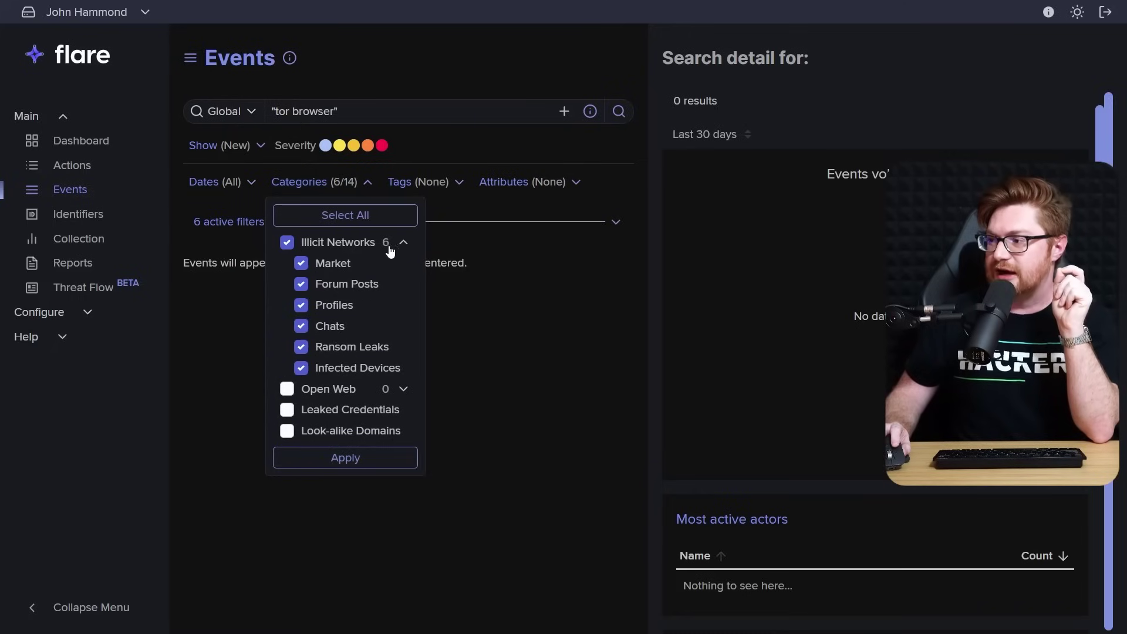
click(287, 242)
click(304, 265)
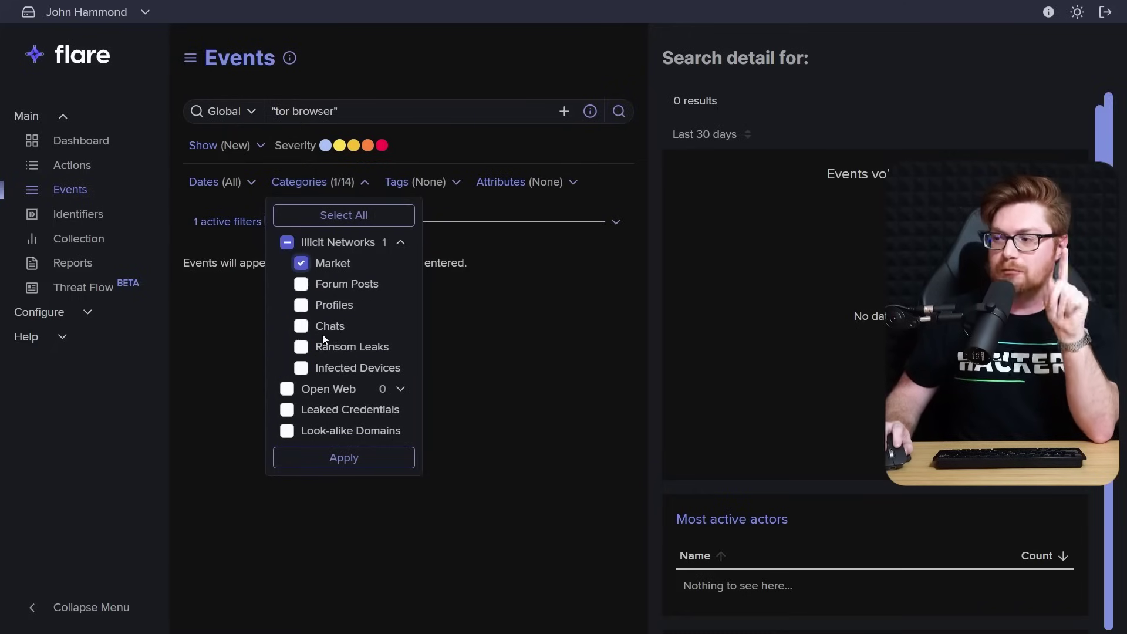
click(338, 457)
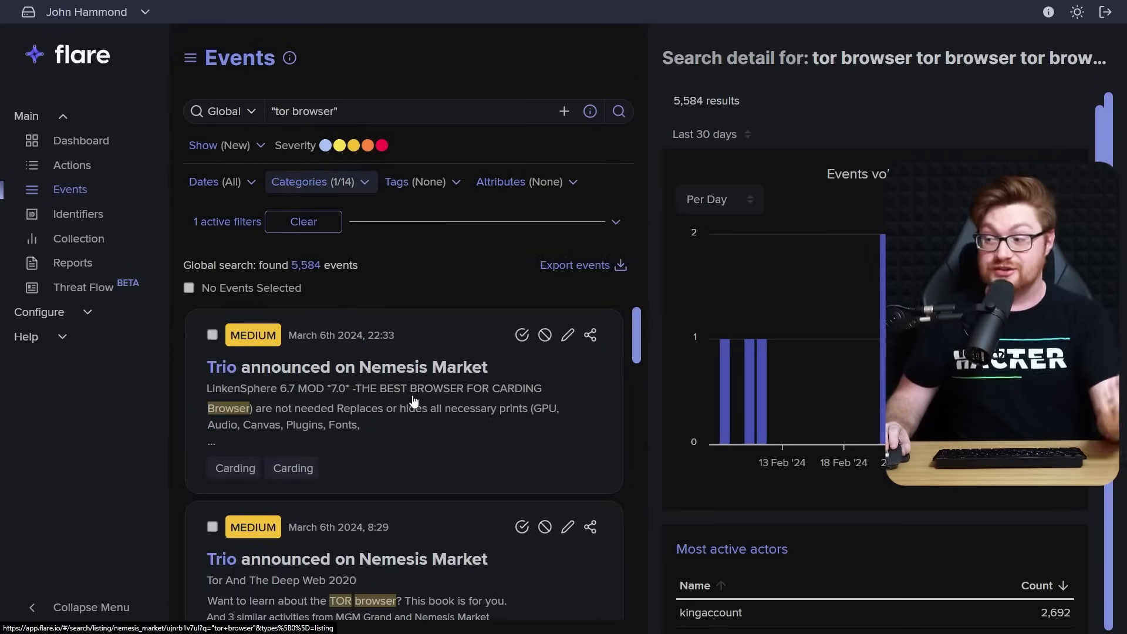
View details of the Trio, NetHN22, openline Drug Hub and NetHN22 Ares Market listings
click(408, 408)
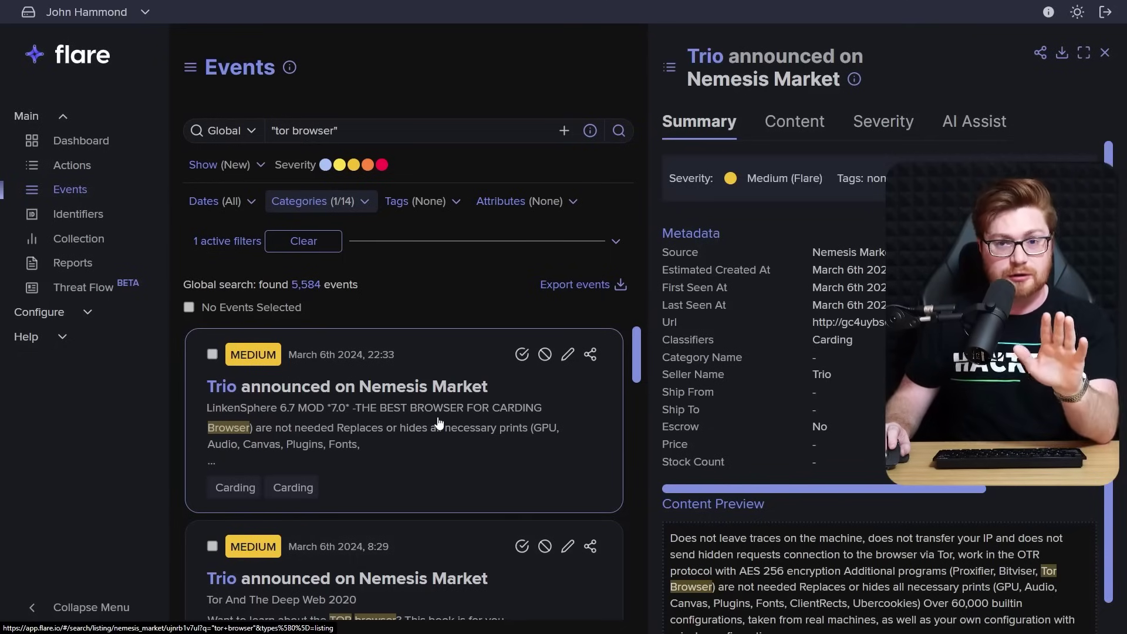
click(397, 284)
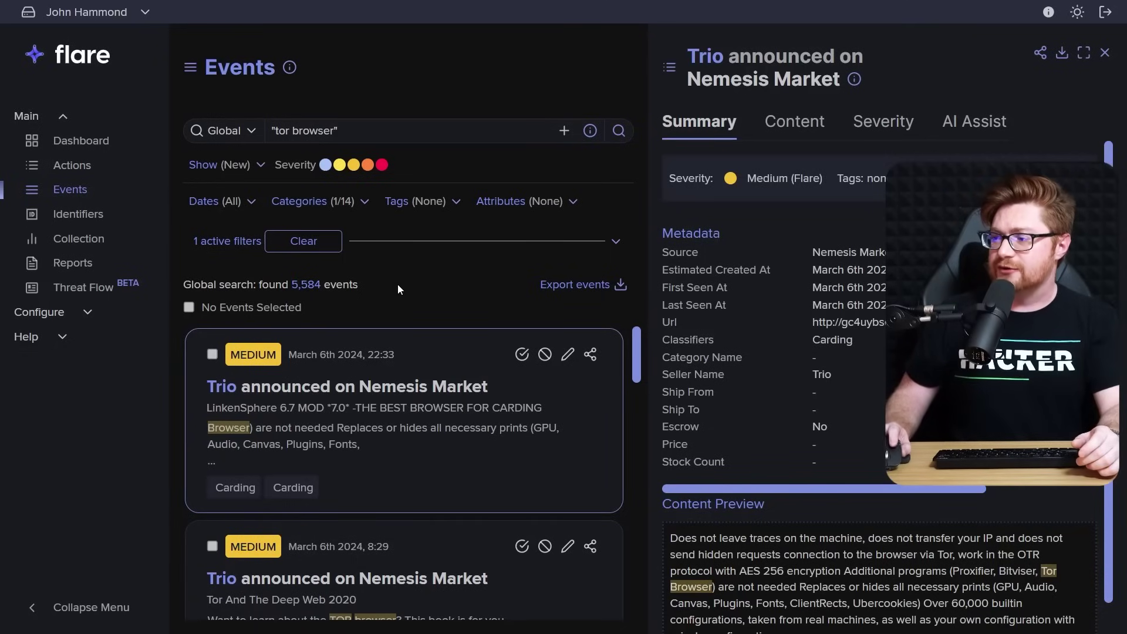
scroll(414, 433, down, 4)
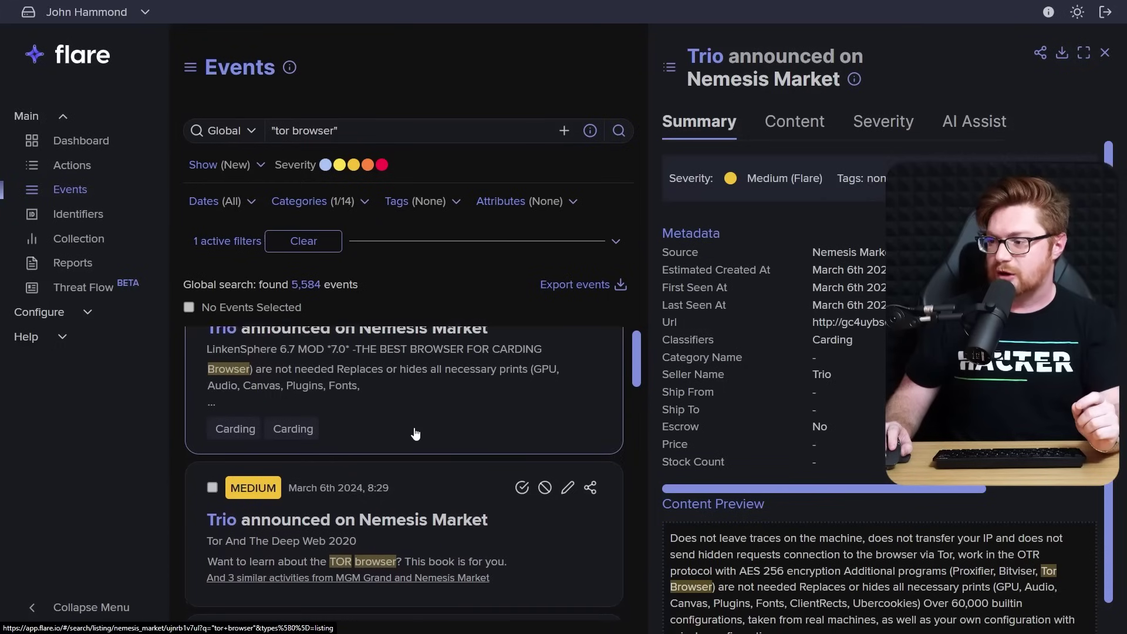
click(390, 505)
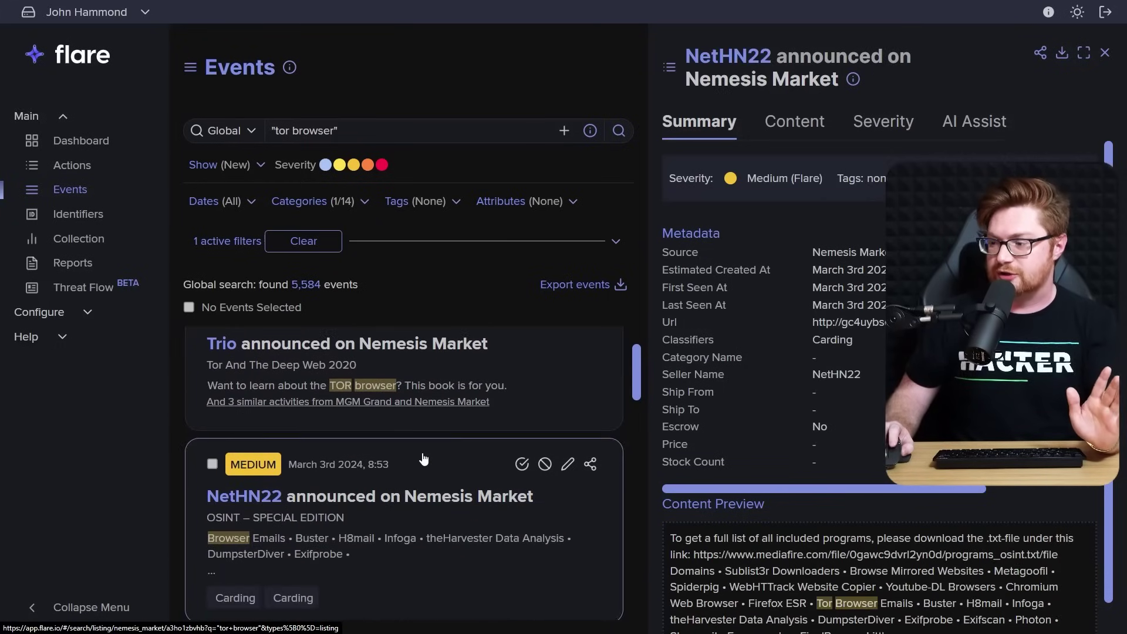
scroll(422, 481, down, 4)
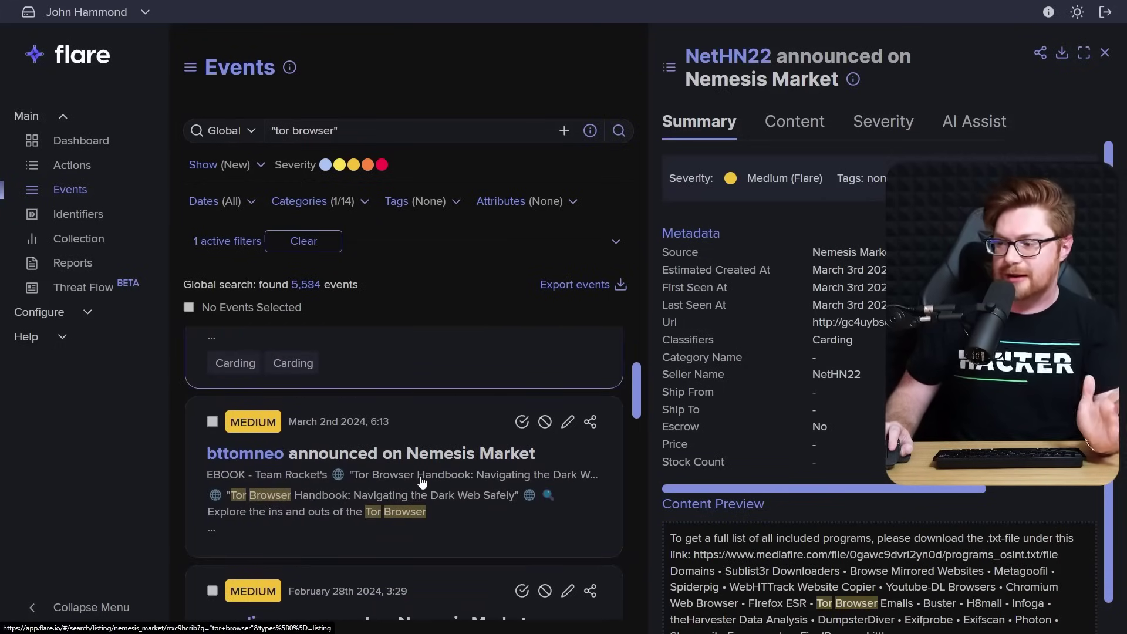
scroll(423, 482, down, 6)
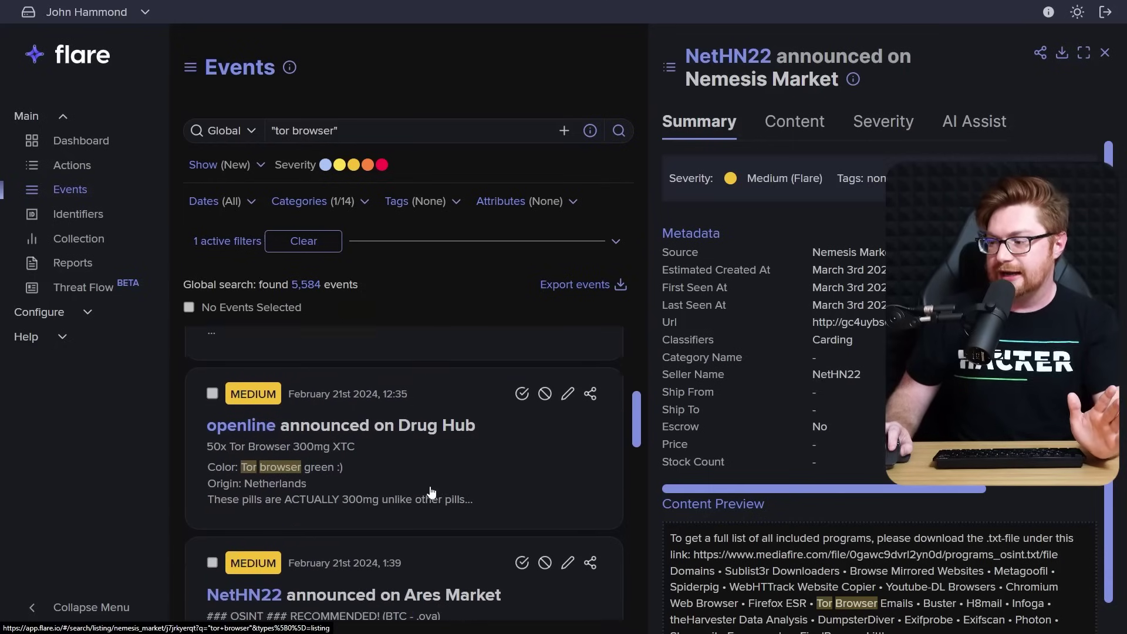
click(451, 445)
scroll(450, 445, down, 2)
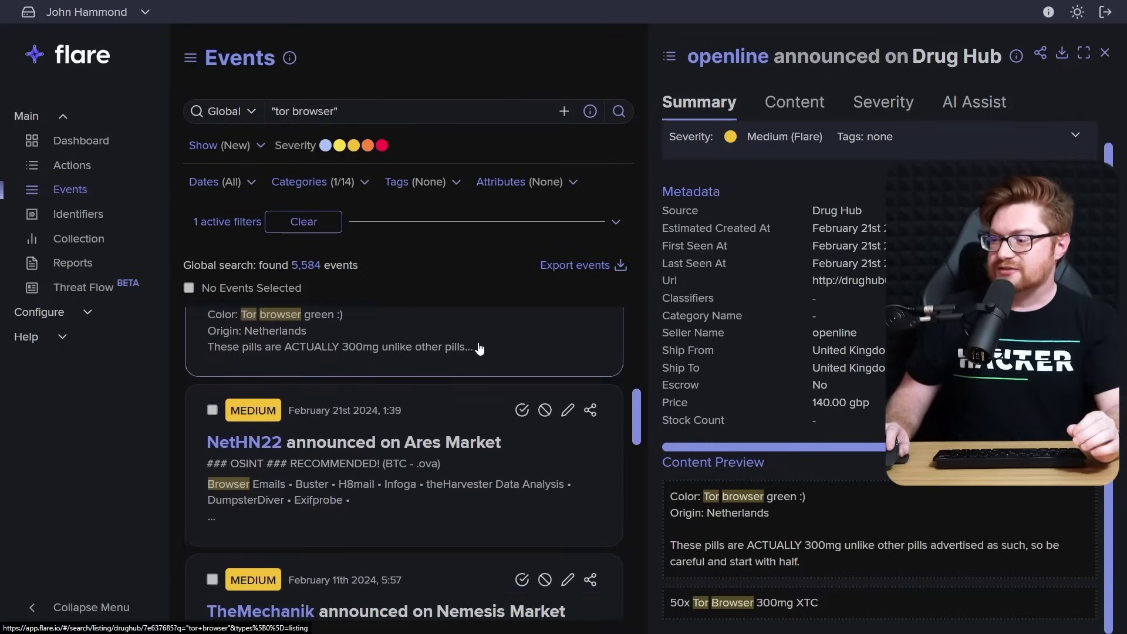
click(434, 431)
View the topshopuk Kerberos Marketplace and breadsdrugged Kingdom Market listing details
scroll(459, 405, down, 4)
scroll(460, 394, down, 10)
scroll(454, 361, down, 10)
scroll(454, 361, down, 4)
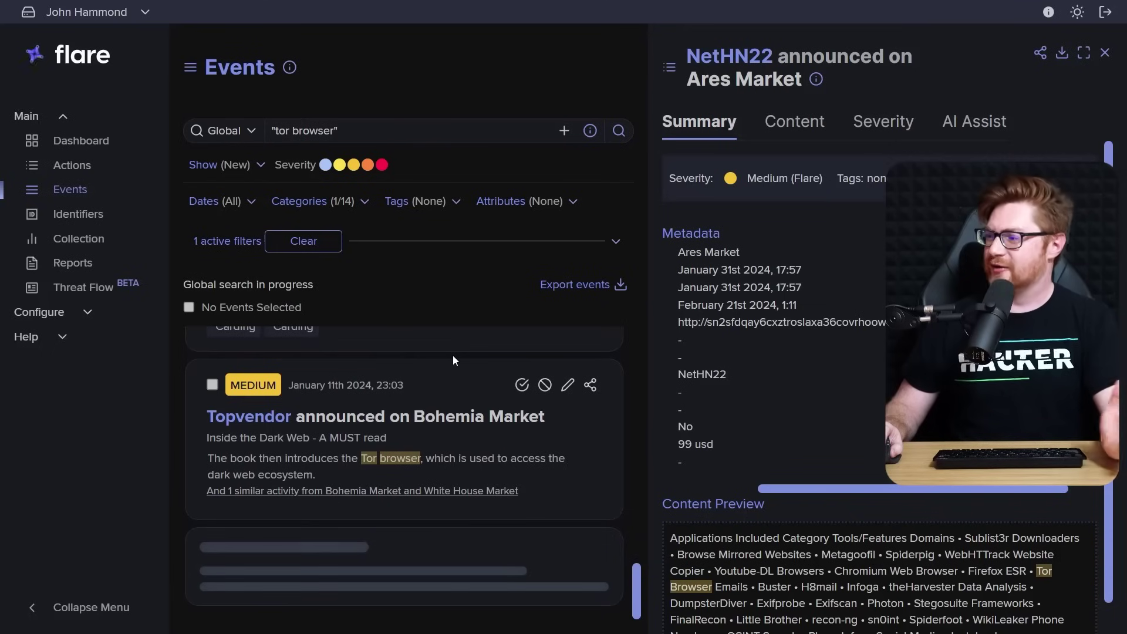
scroll(453, 354, down, 5)
scroll(452, 355, down, 4)
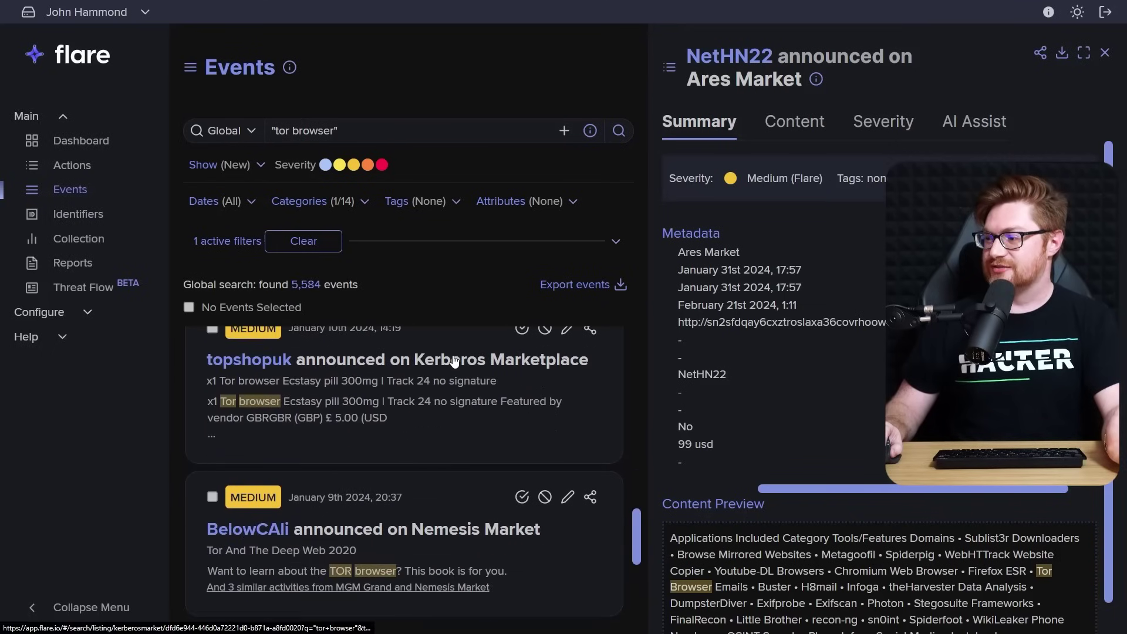
click(448, 415)
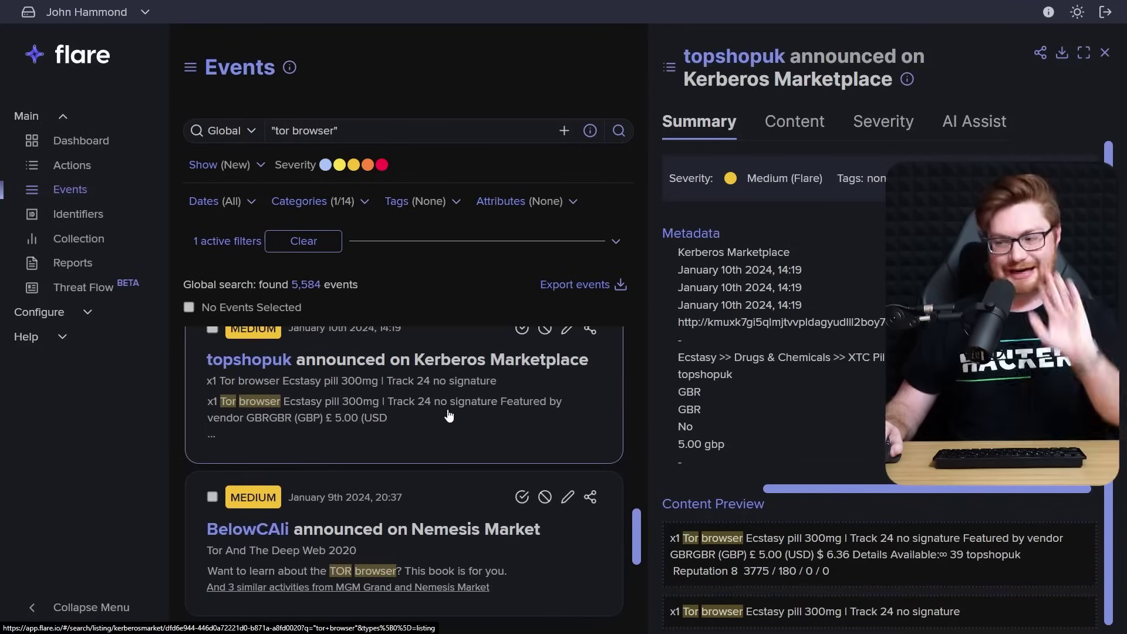
scroll(451, 411, down, 6)
scroll(454, 409, down, 10)
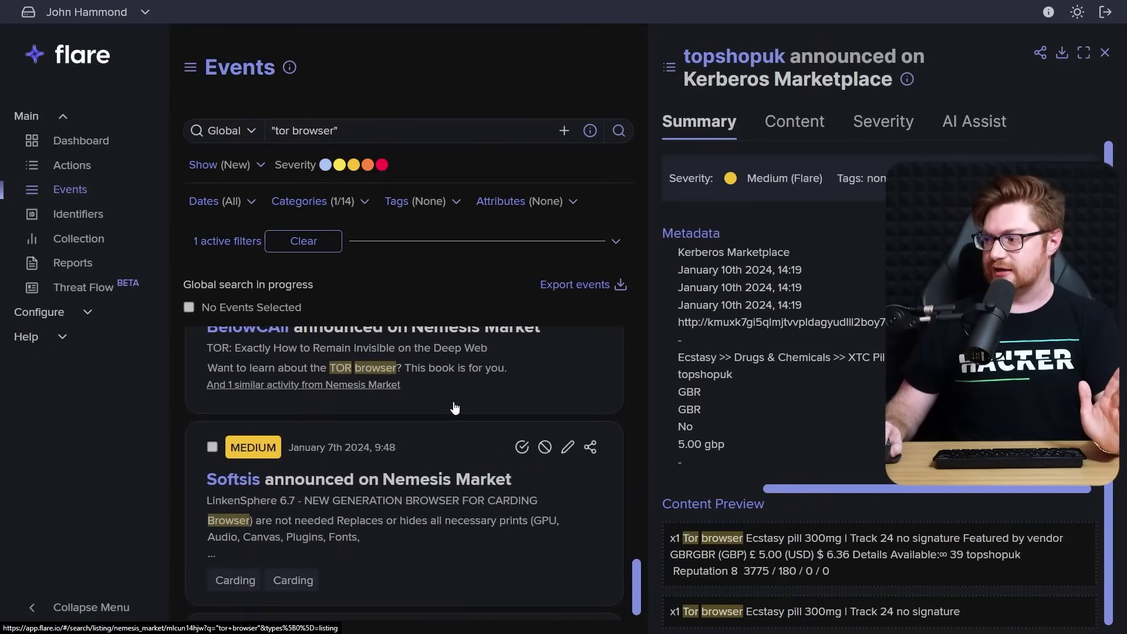
scroll(454, 406, down, 5)
click(467, 478)
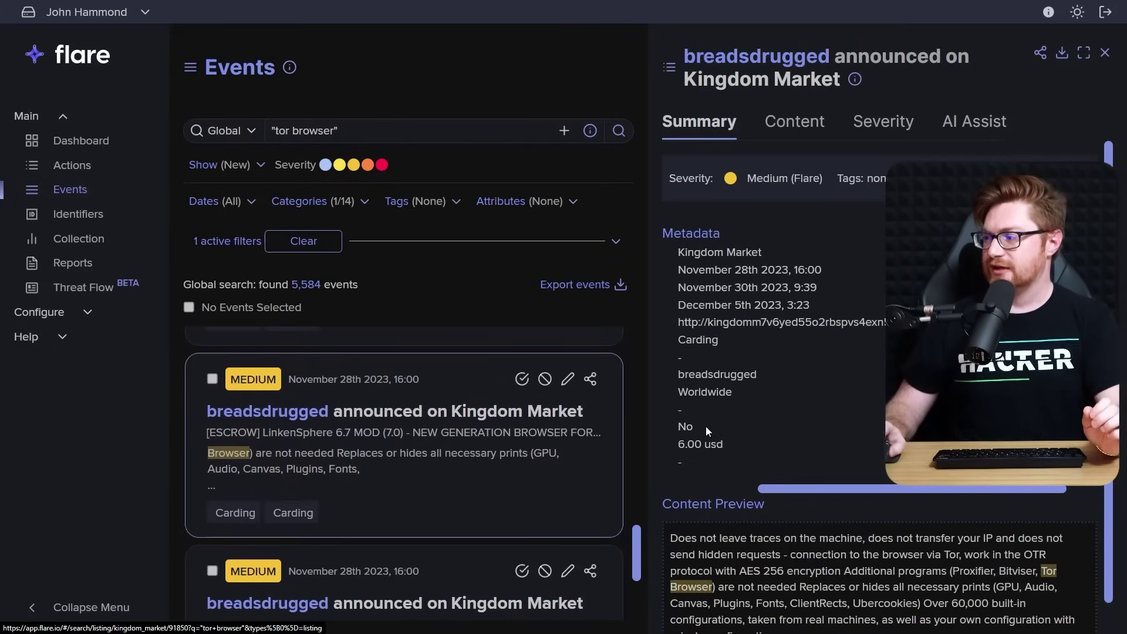
scroll(769, 368, right, 2)
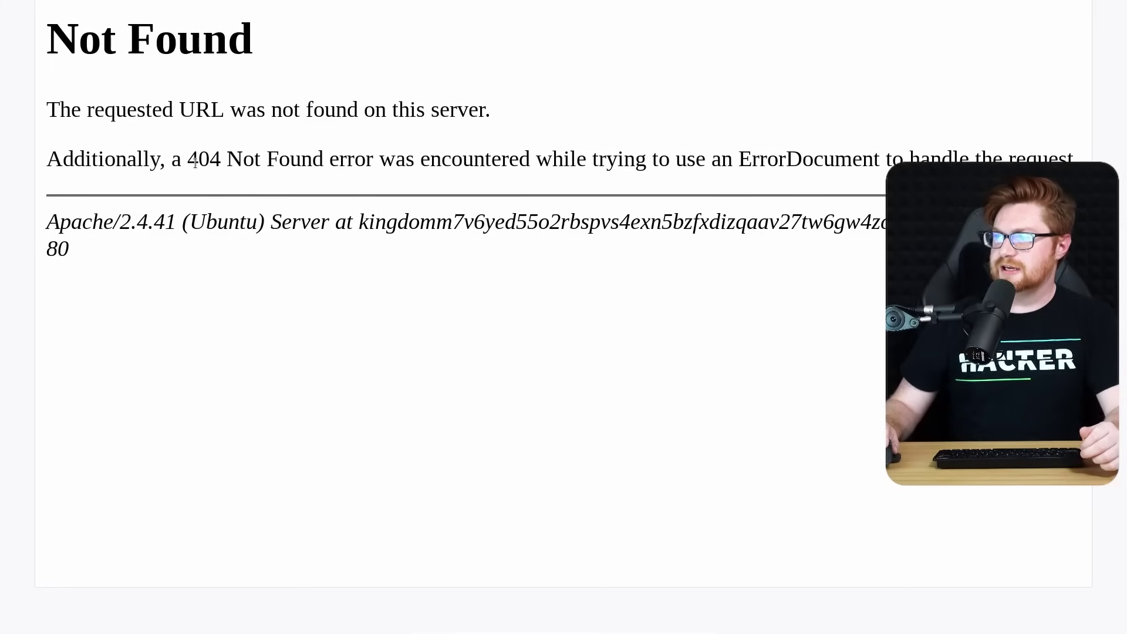
Highlight the '404 Not Found' error text on the Kingdom Market onion page, then deselect it
drag(189, 160, 329, 159)
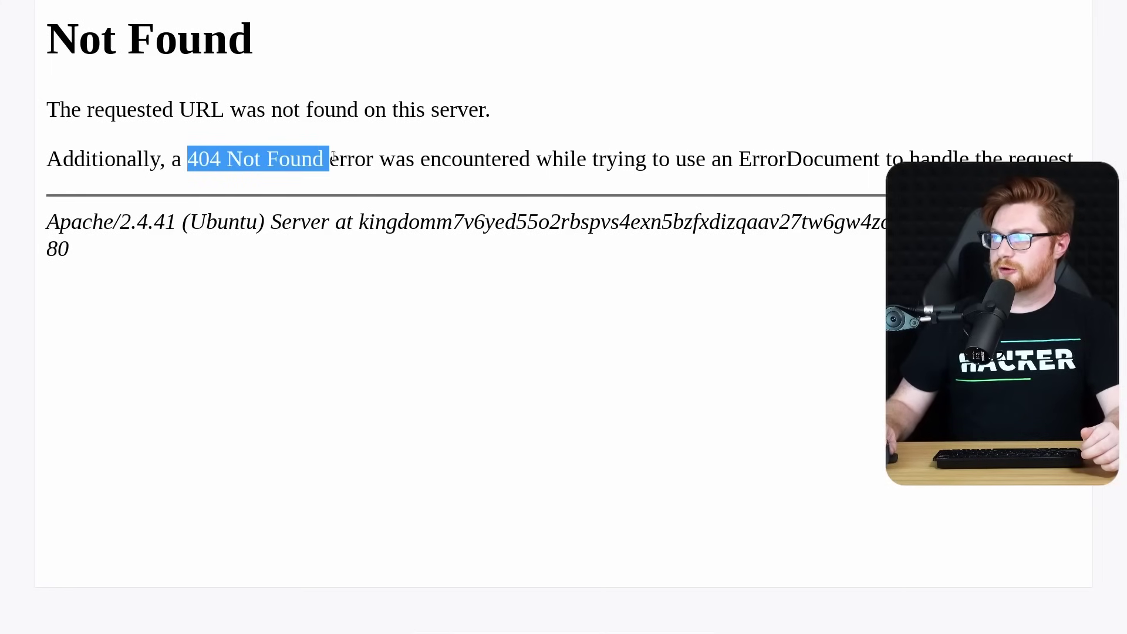
click(329, 160)
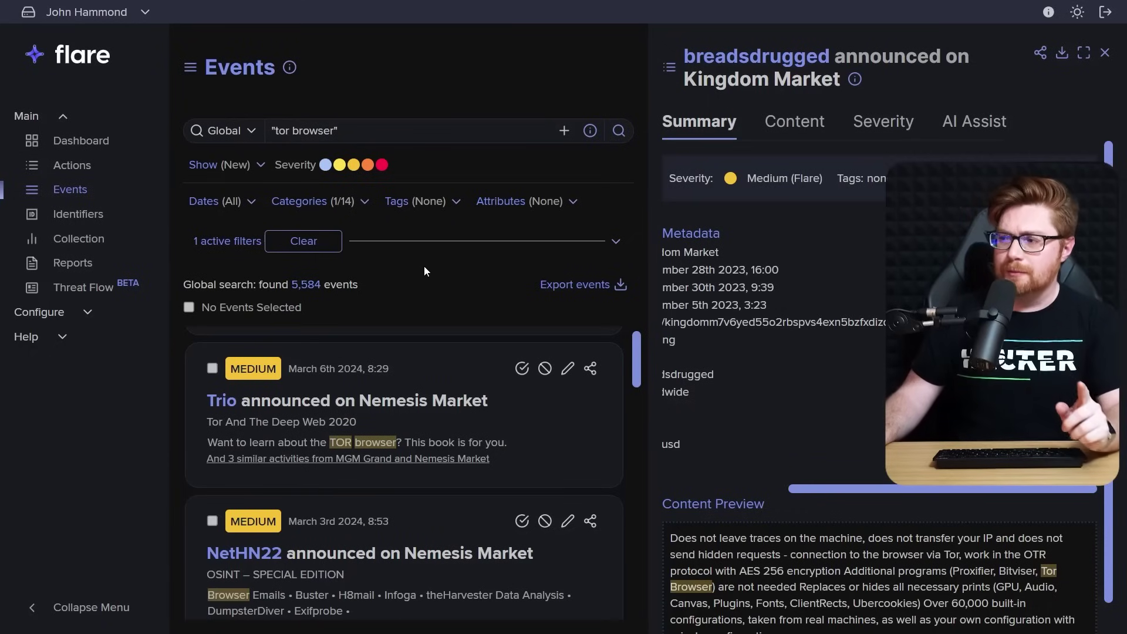
Swap the category filter from Market to Leaked Credentials only
click(354, 203)
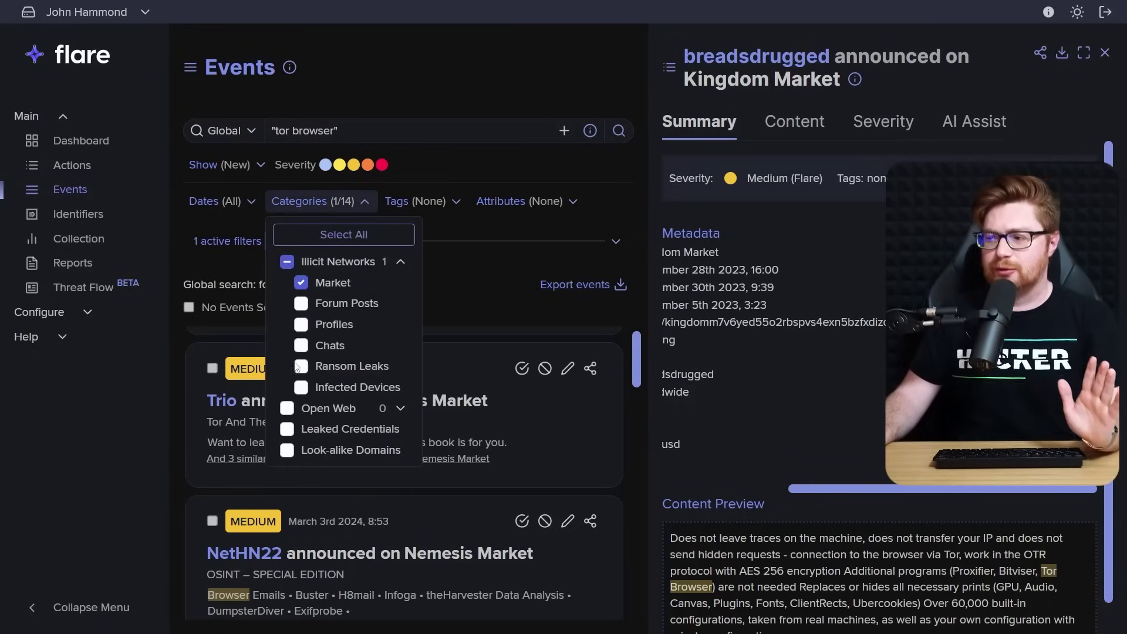
click(287, 430)
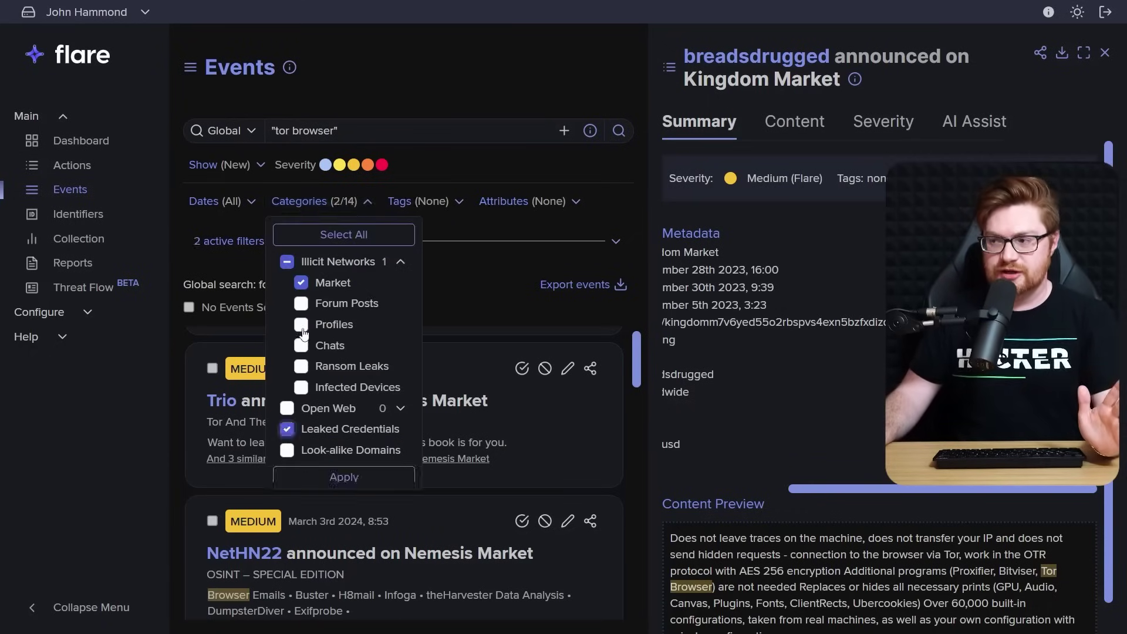
click(303, 283)
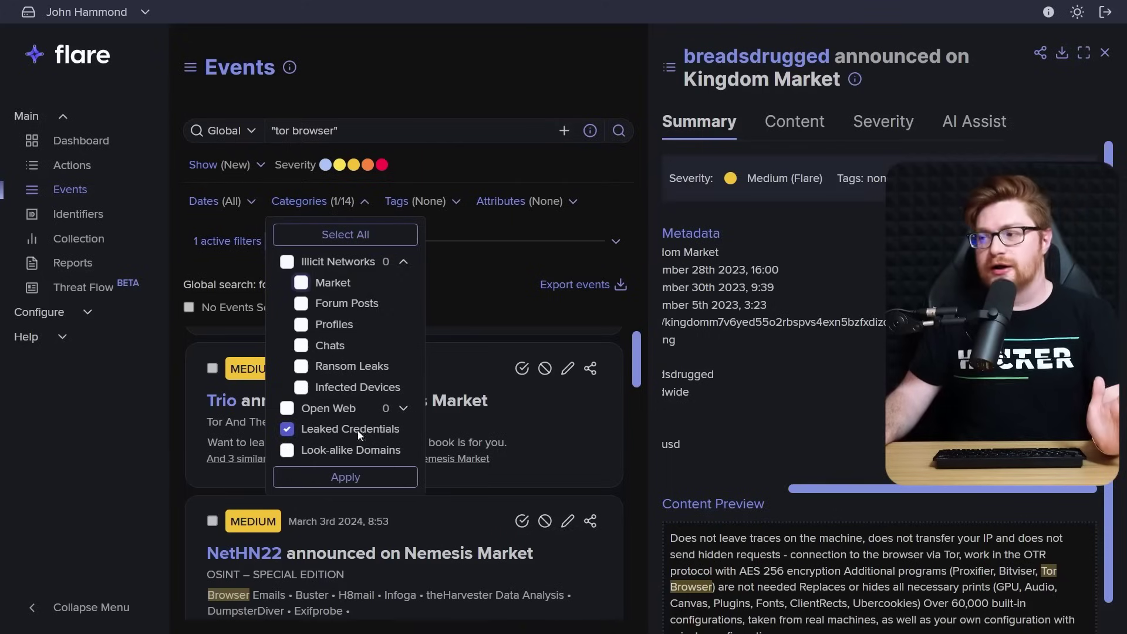
click(353, 482)
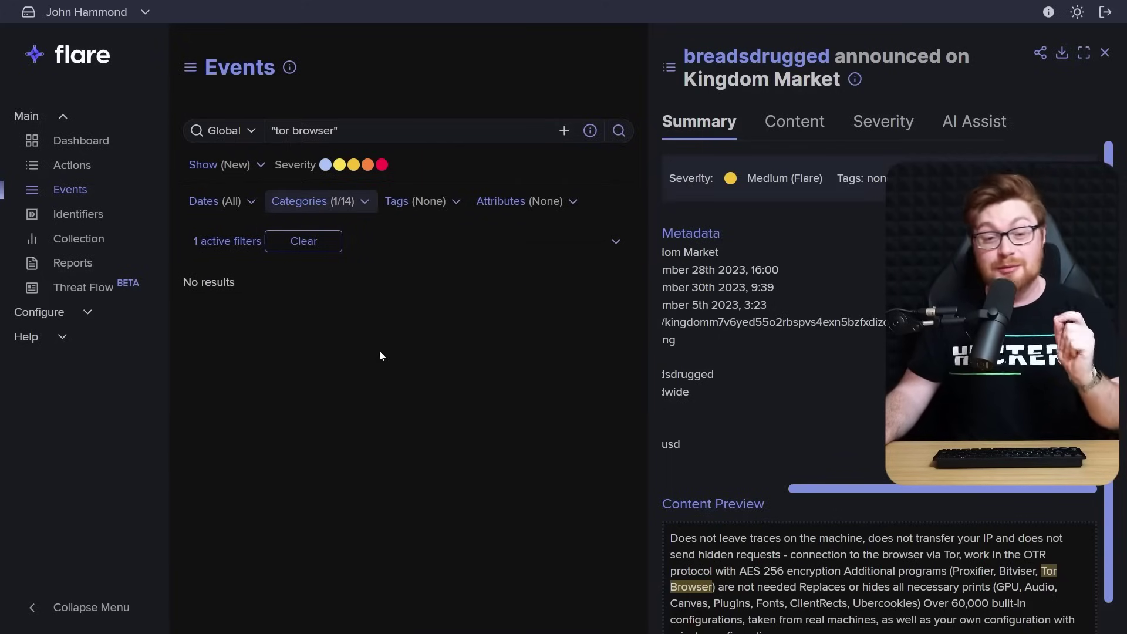
Run the event search with the query changed to torbrowser
click(352, 133)
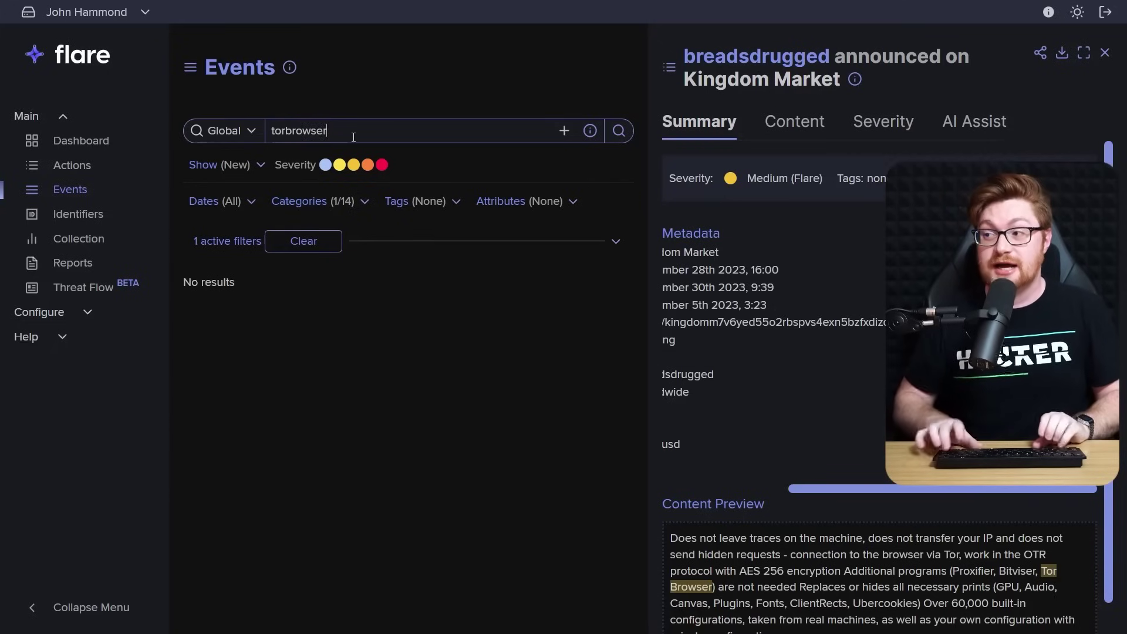
key(Return)
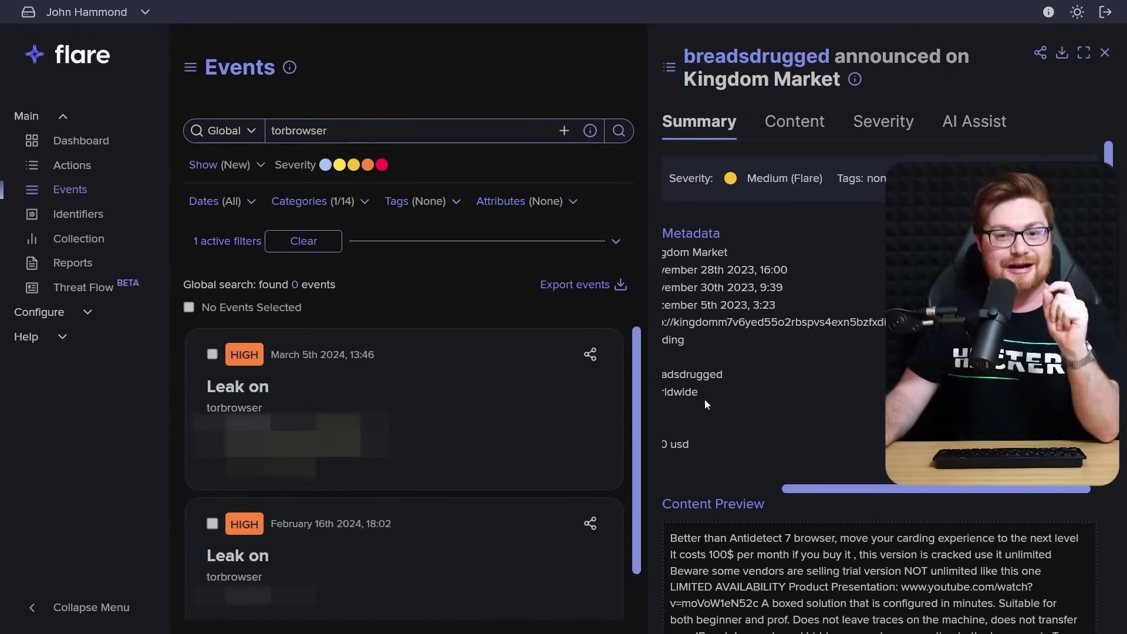
scroll(704, 399, left, 5)
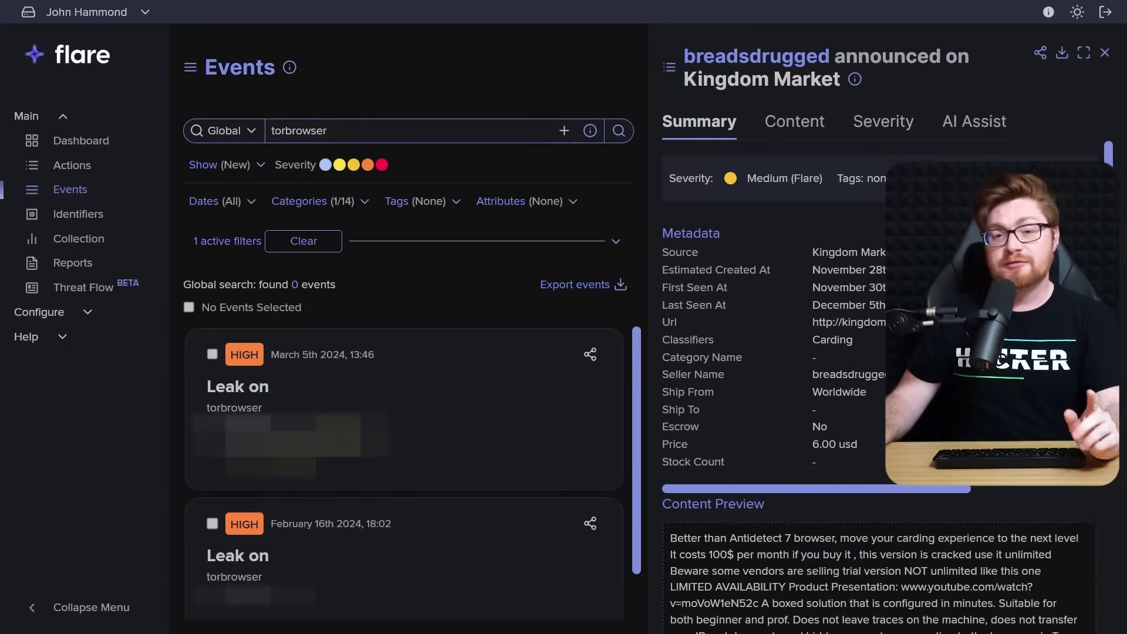
Open the first torbrowser 'Leak on' event to see its table of matching leaks
click(466, 402)
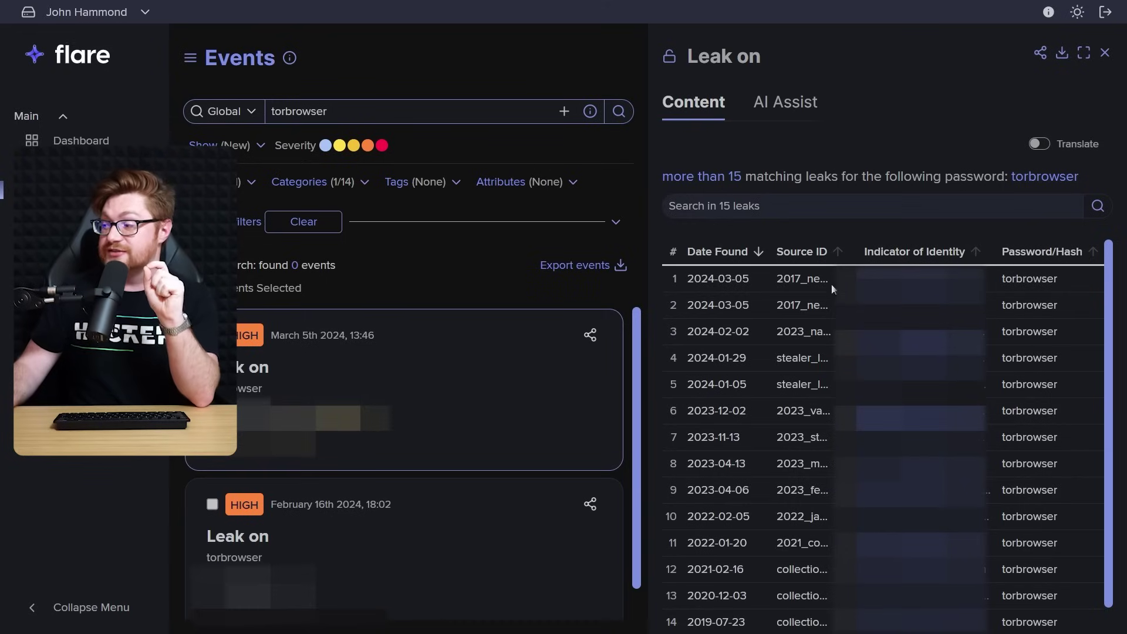
scroll(801, 397, down, 1)
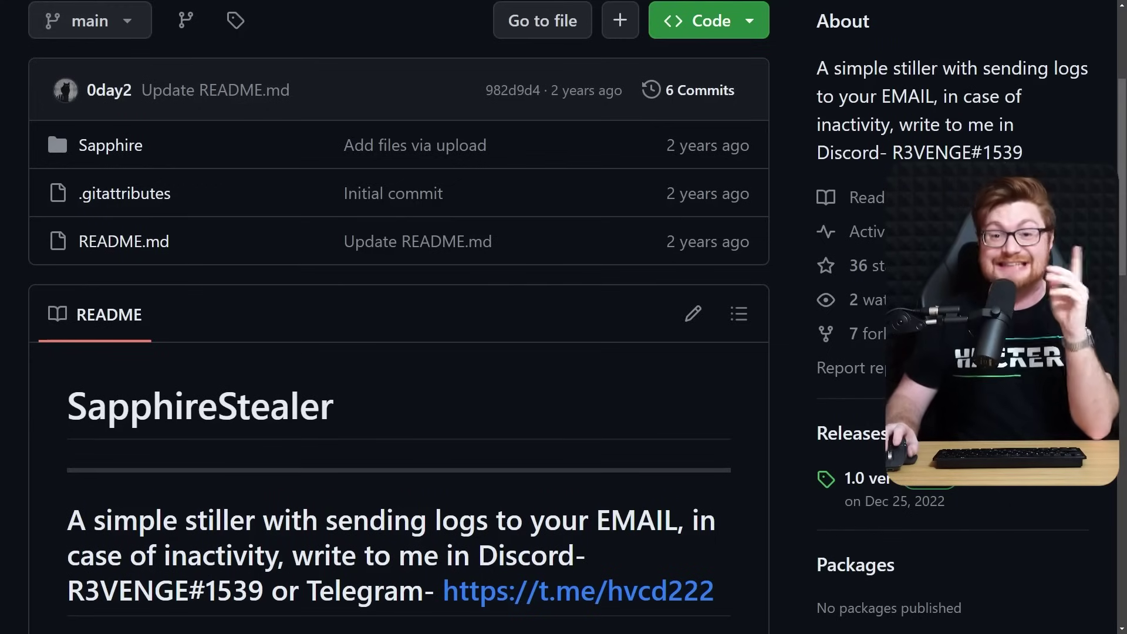
drag(446, 413, 68, 411)
click(403, 403)
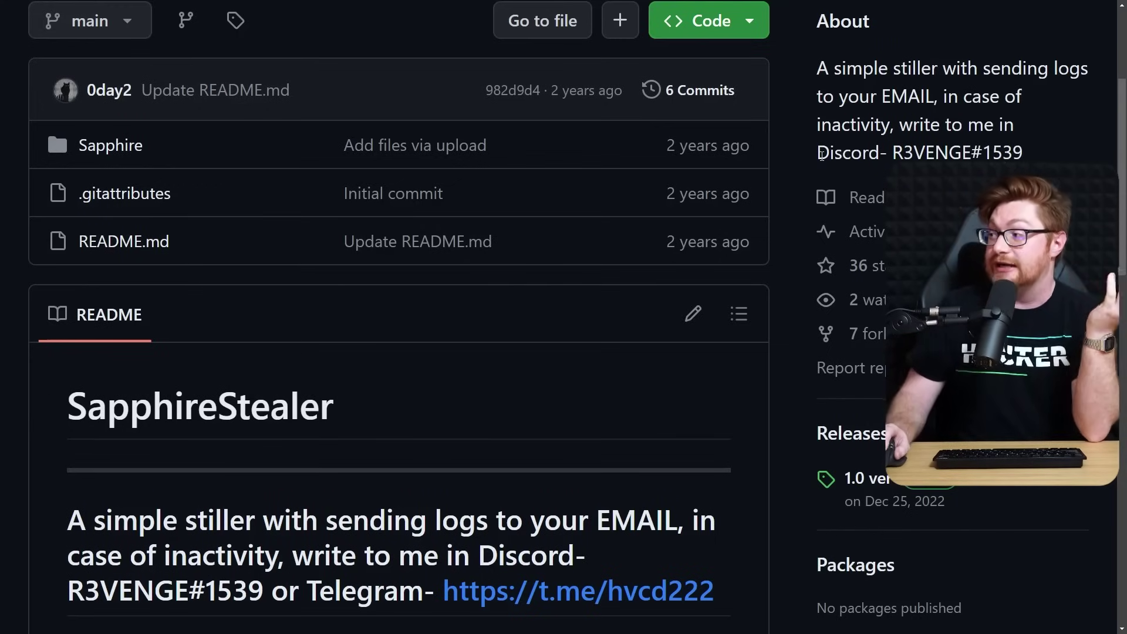
drag(822, 153, 996, 151)
click(1049, 153)
scroll(1049, 152, down, 5)
scroll(1049, 153, down, 5)
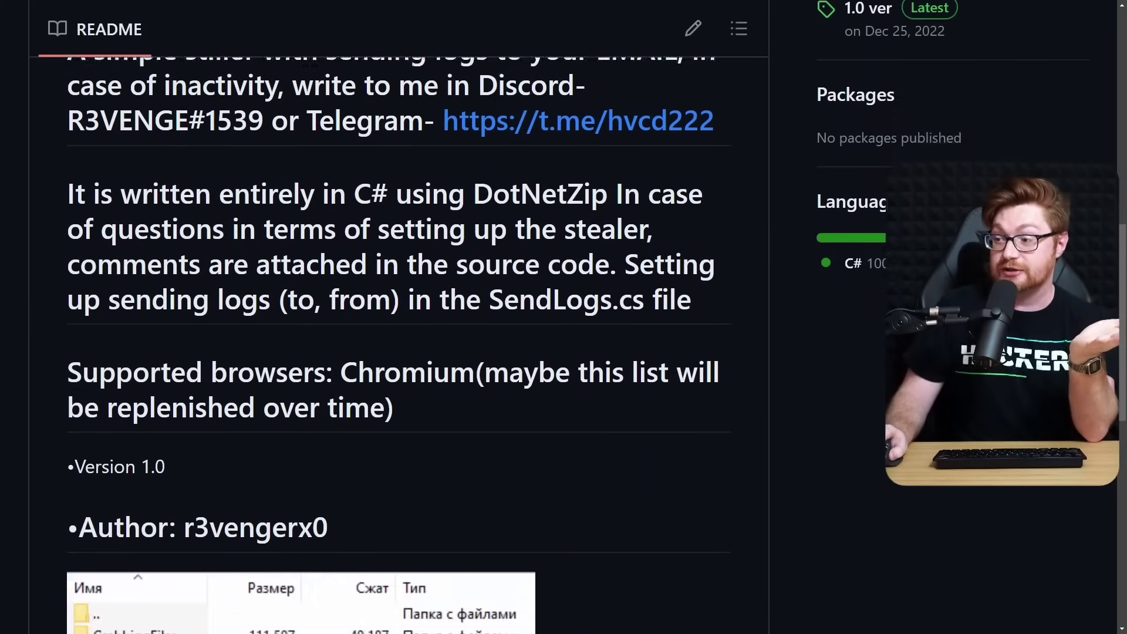
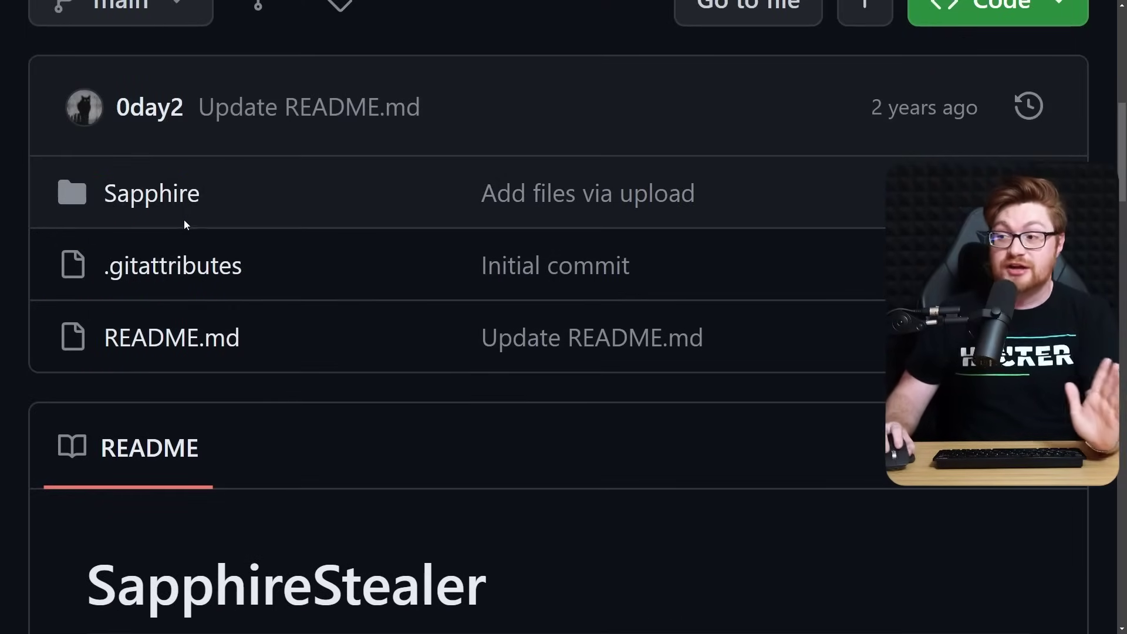
Navigate through the Sapphire and Modules folders into Steal, revealing Browsers/Chromium and Helpers
click(176, 195)
scroll(488, 301, down, 8)
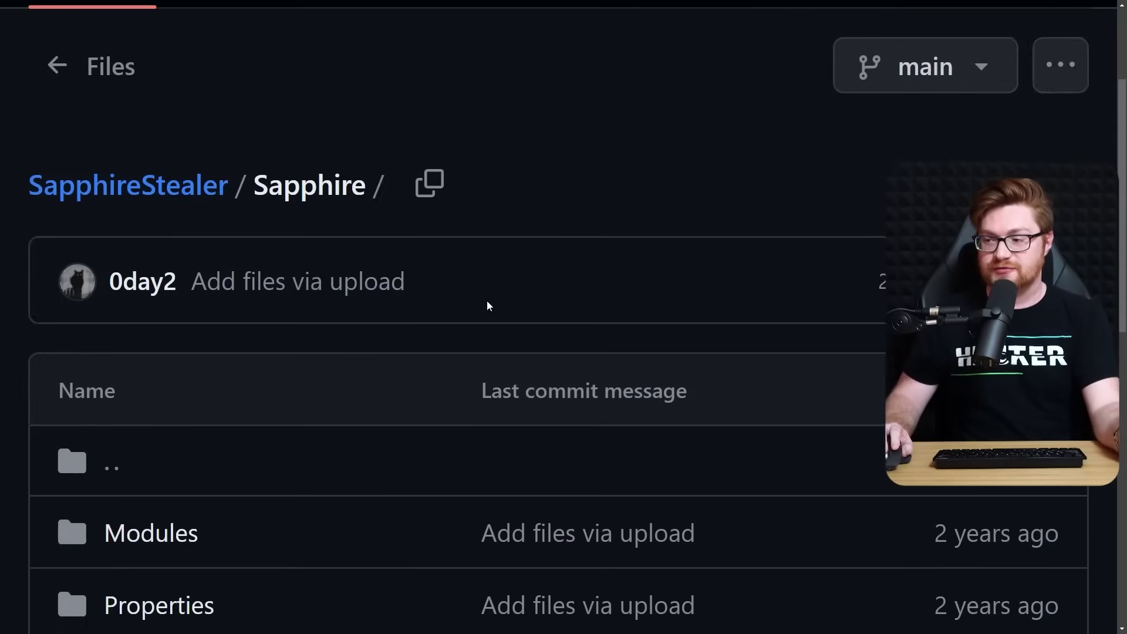
scroll(197, 360, down, 1)
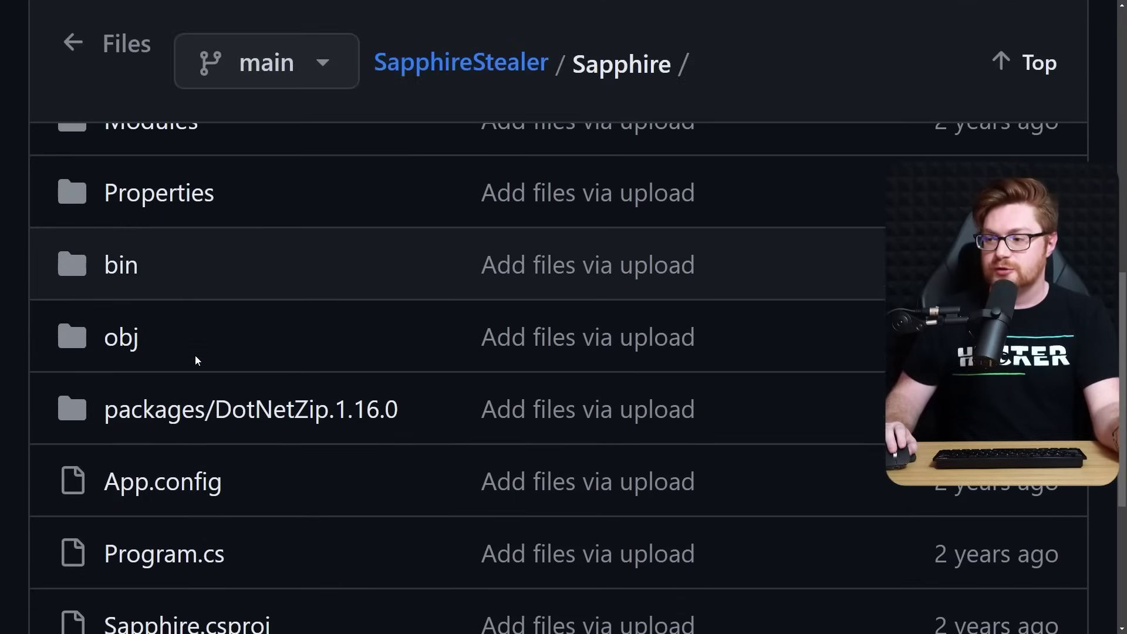
scroll(186, 307, up, 1)
click(140, 187)
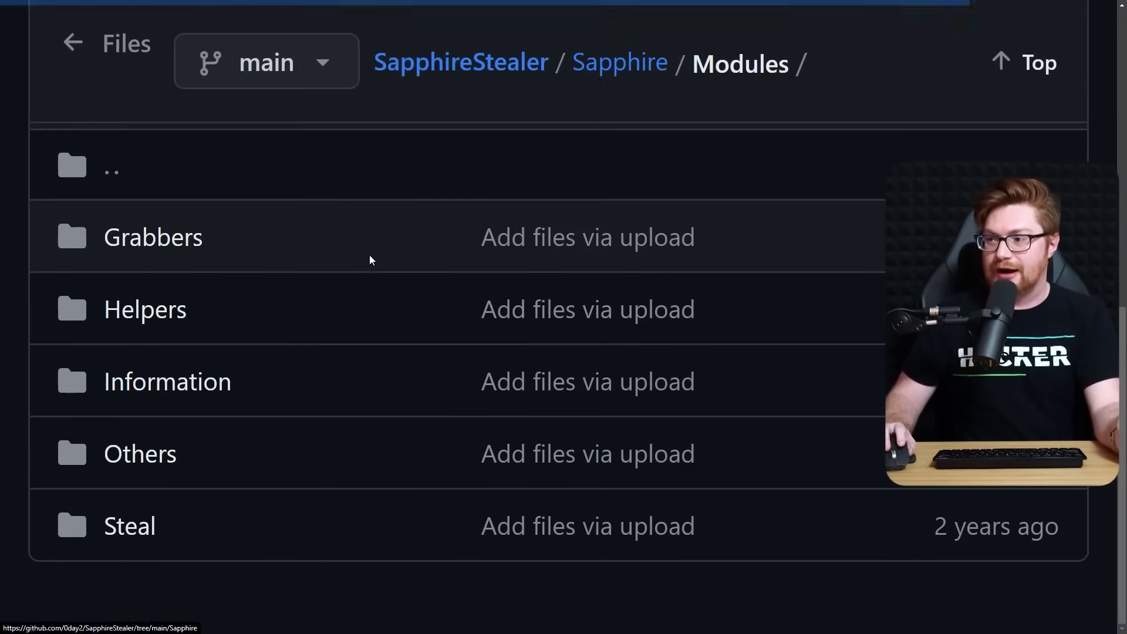
click(121, 523)
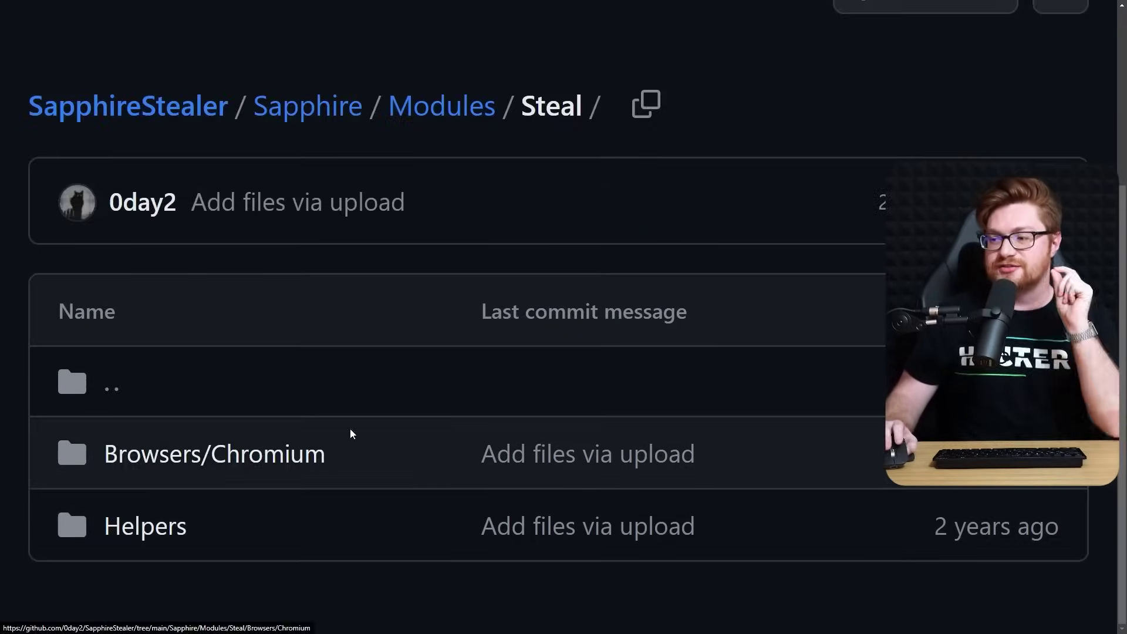
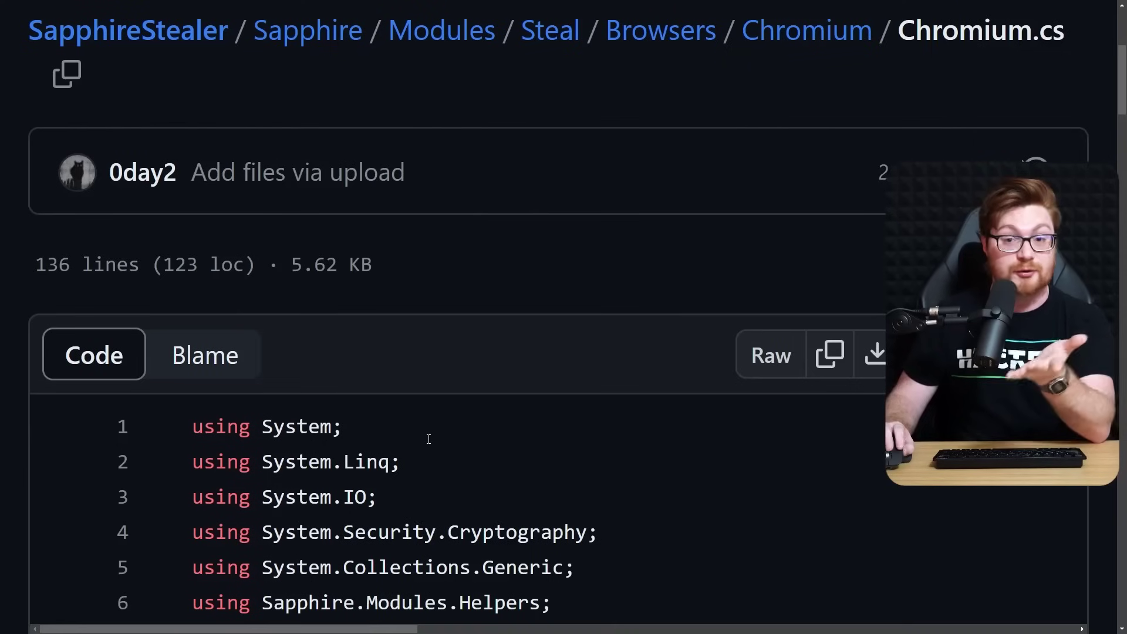
Scroll Chromium.cs down to lines 54–62, showing the GetValue calls for url, login and password
scroll(430, 439, down, 10)
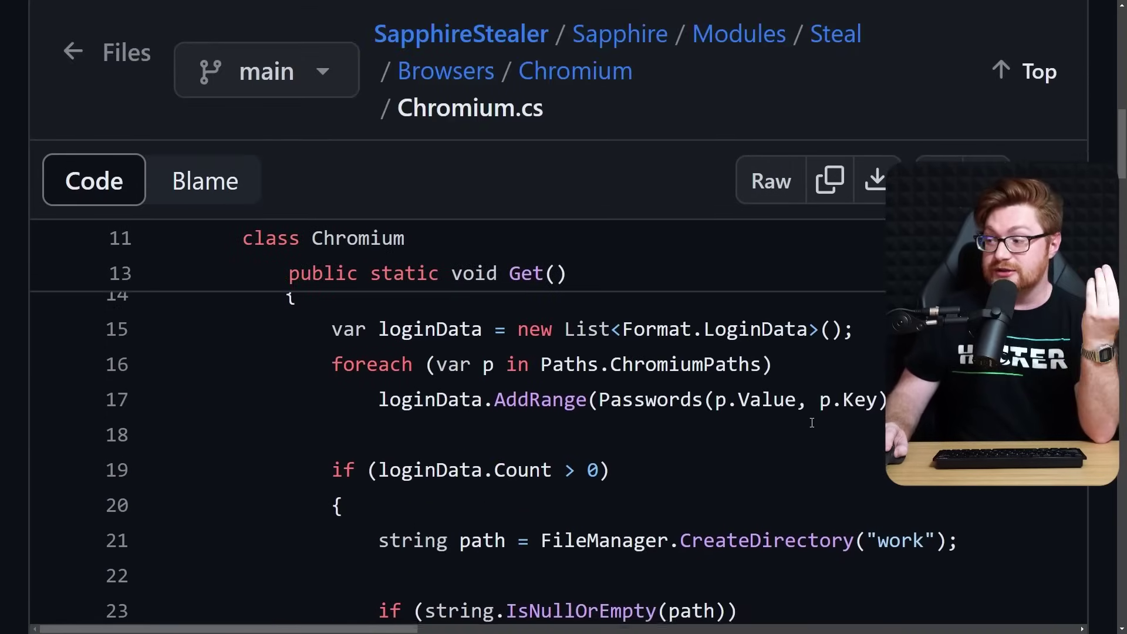
scroll(812, 423, down, 6)
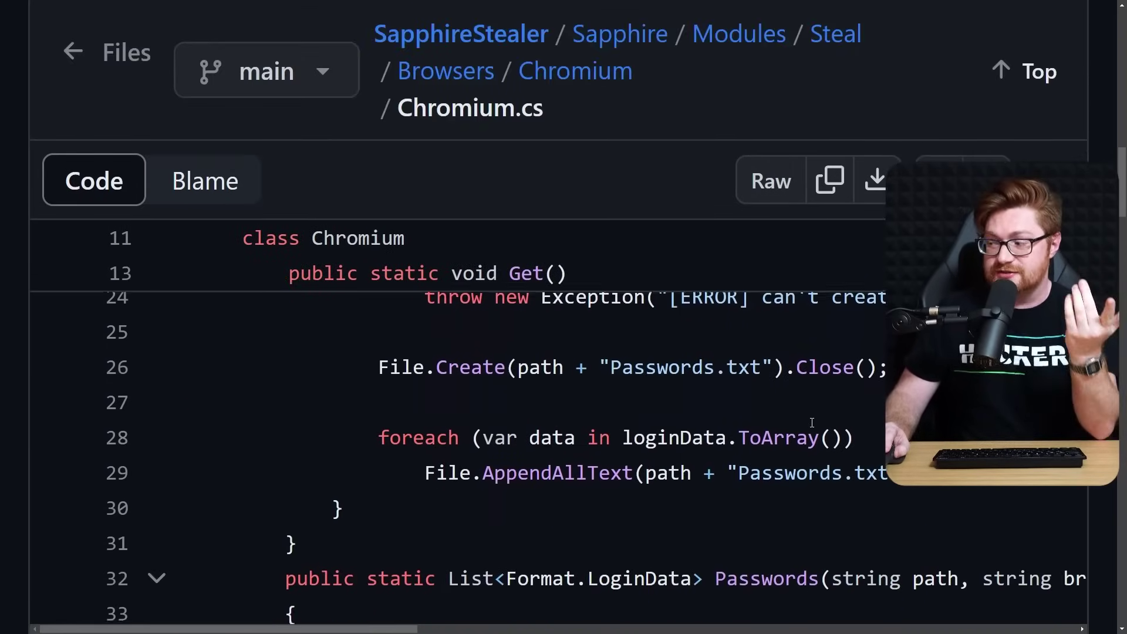
scroll(812, 423, down, 6)
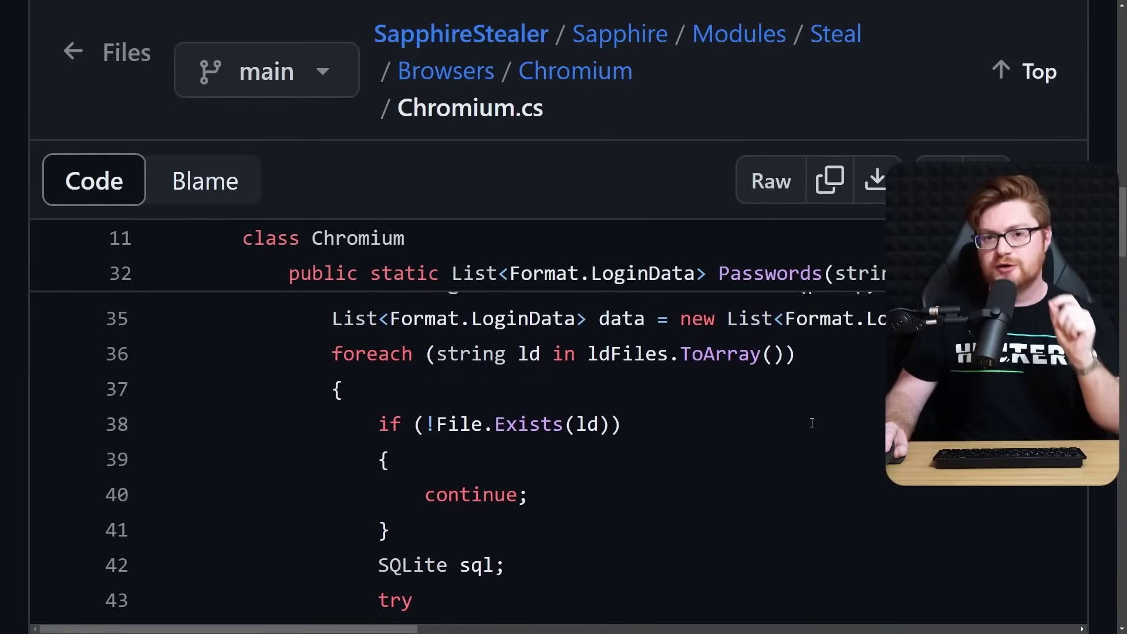
scroll(812, 423, down, 2)
scroll(812, 423, down, 8)
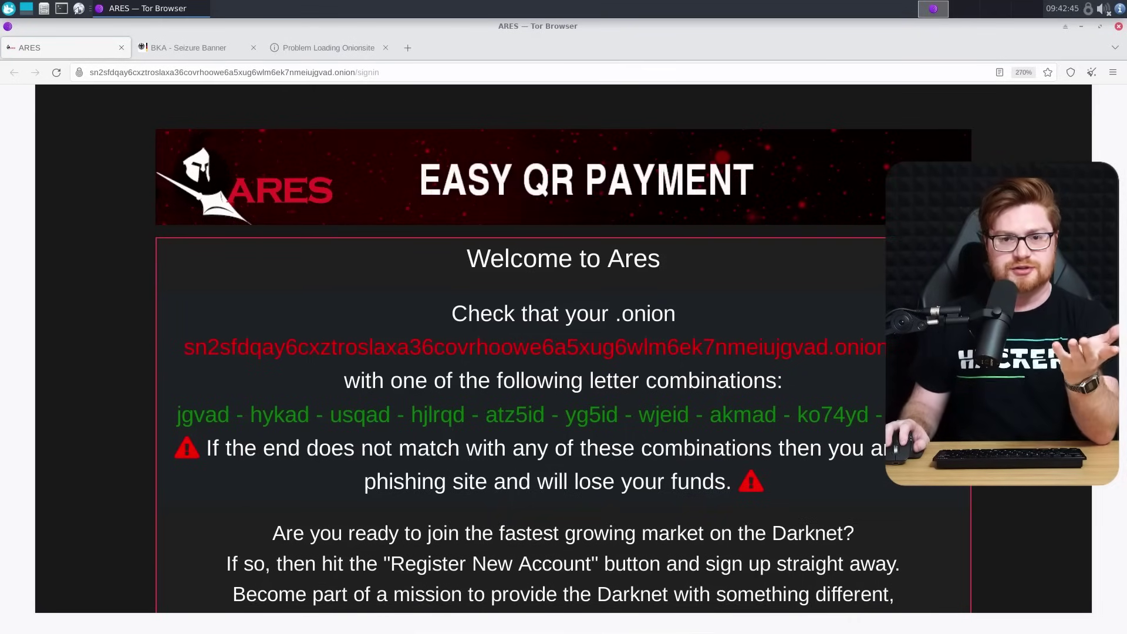
Minimize the Tor Browser ARES marketplace window to reveal the desktop
click(1081, 26)
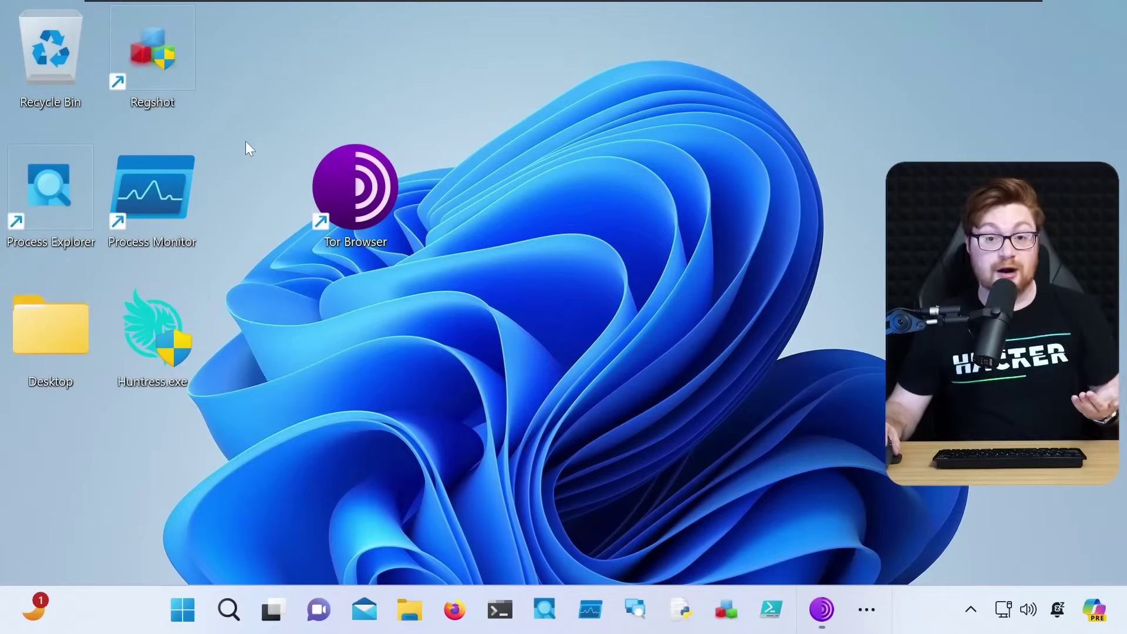
Bring up Tor Browser and Firefox, shift Firefox left, and open File Explorer at Home
drag(268, 108, 430, 305)
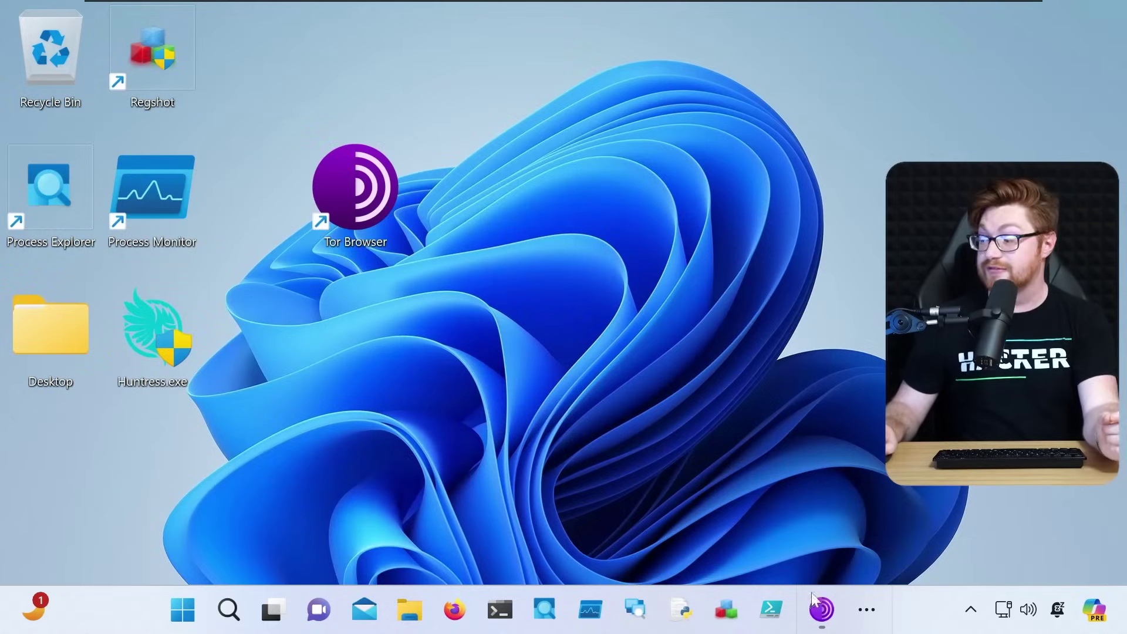
click(816, 610)
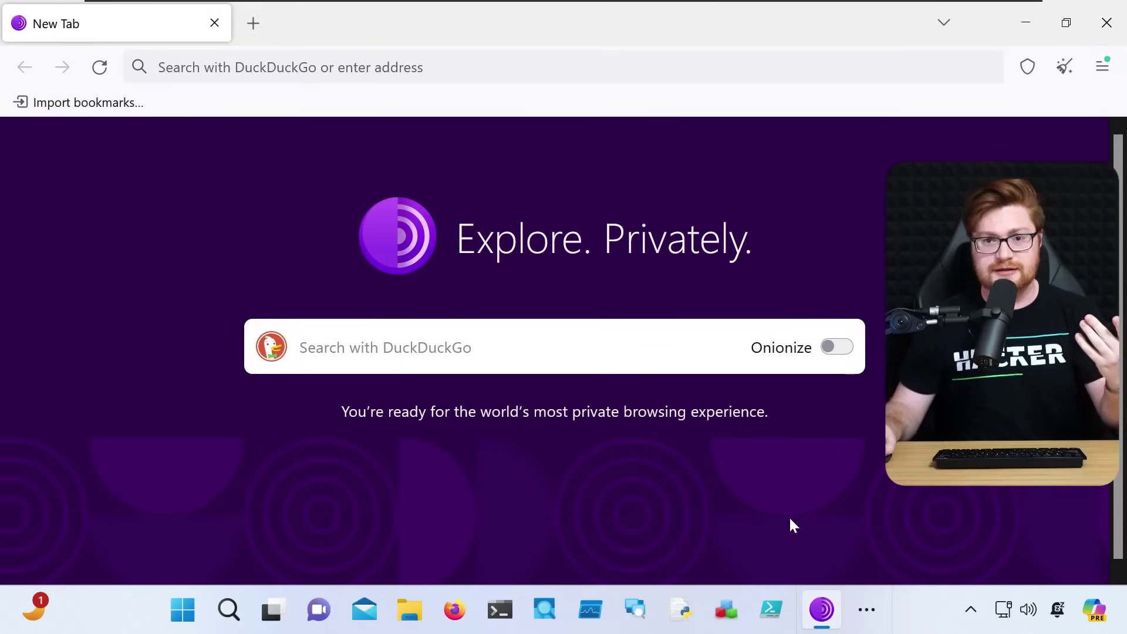
click(455, 610)
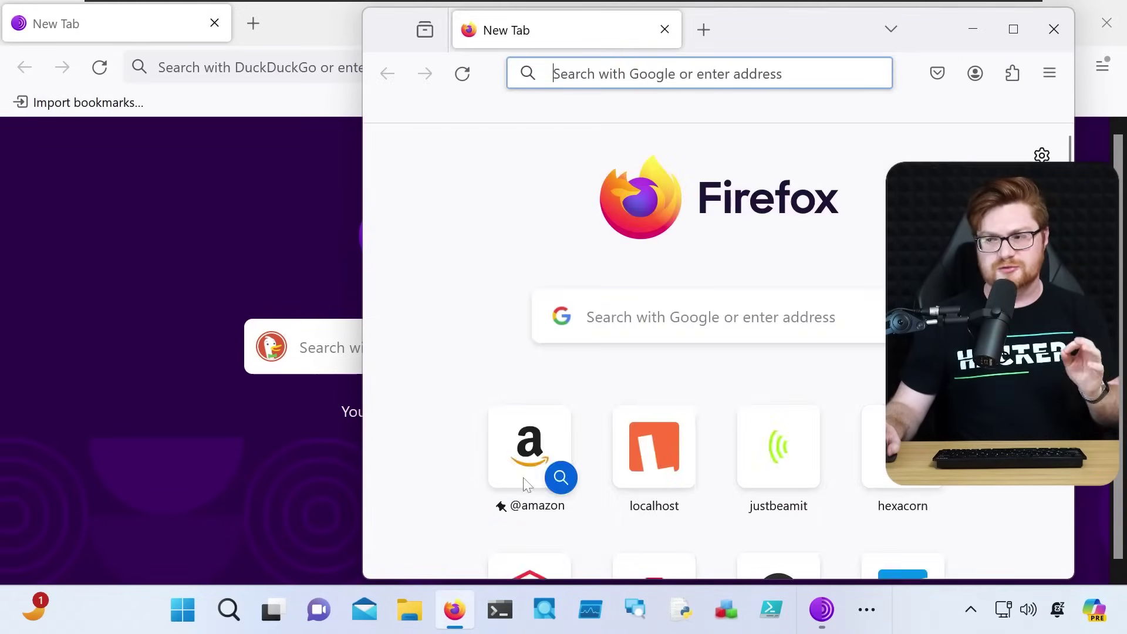
drag(814, 25, 647, 33)
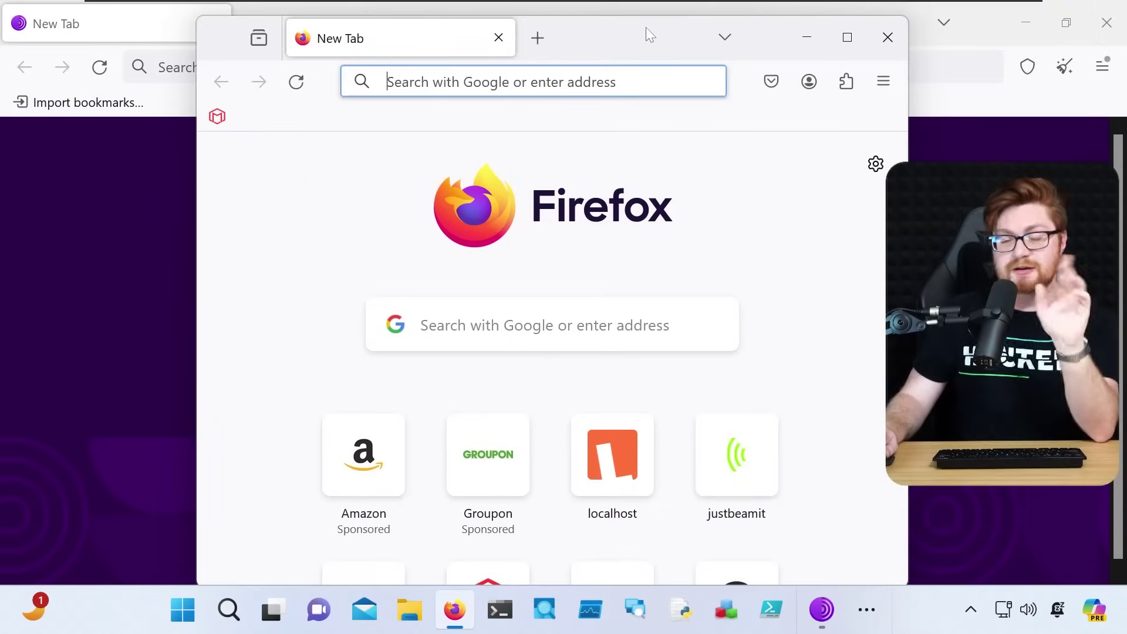
click(410, 609)
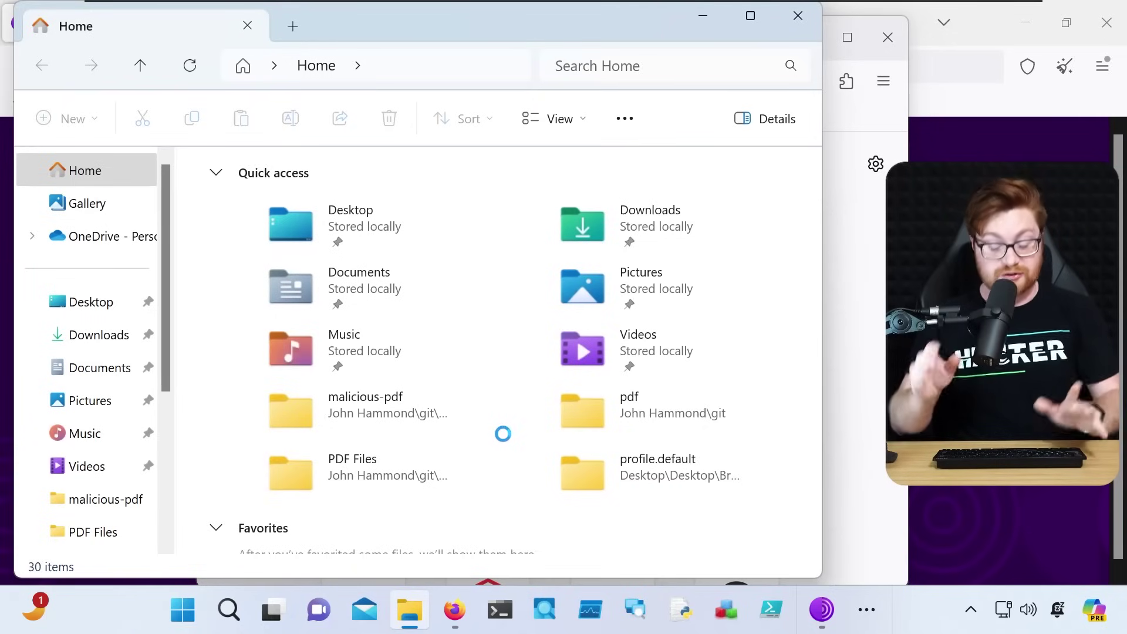
Jump to %APPDATA% in the address bar and open the Mozilla folder
key(ctrl+l)
text(%APPDATA%)
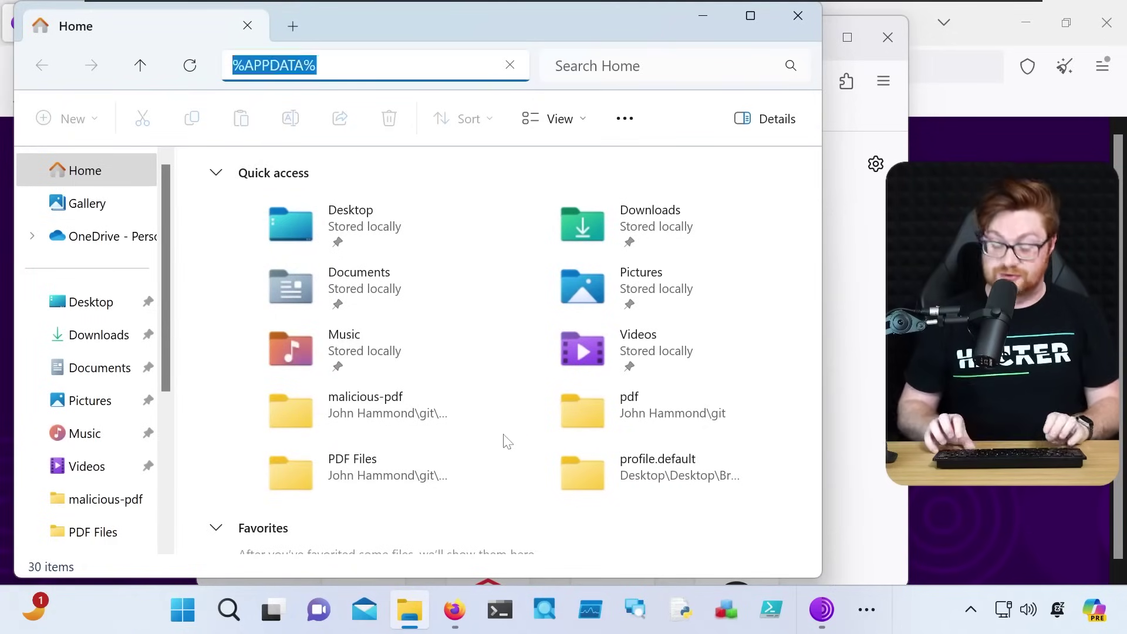
key(Return)
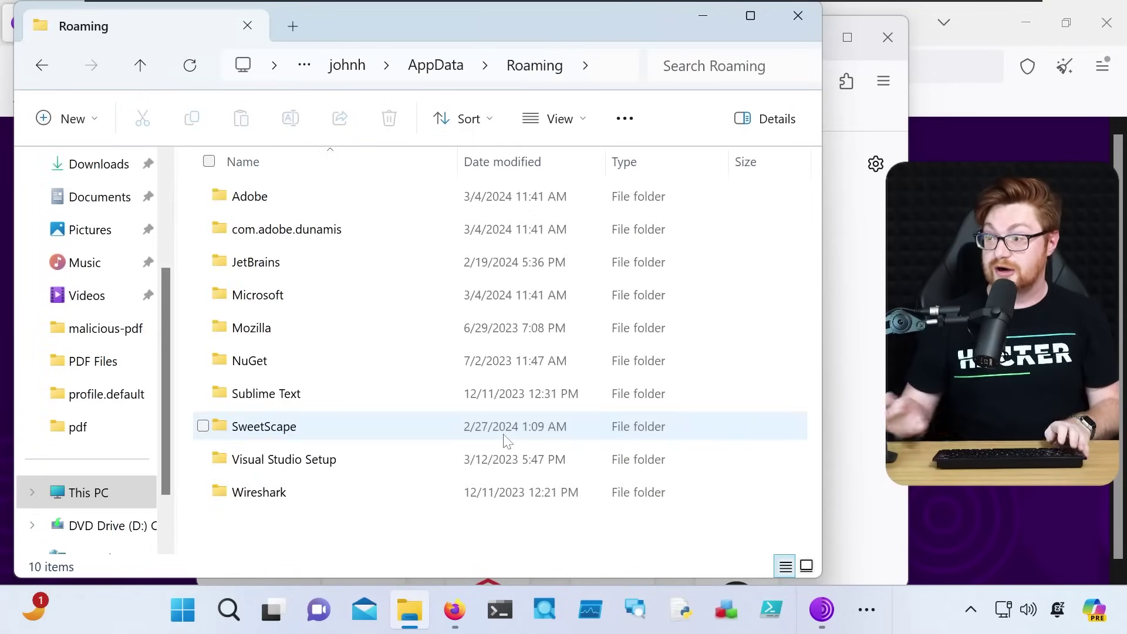
click(254, 329)
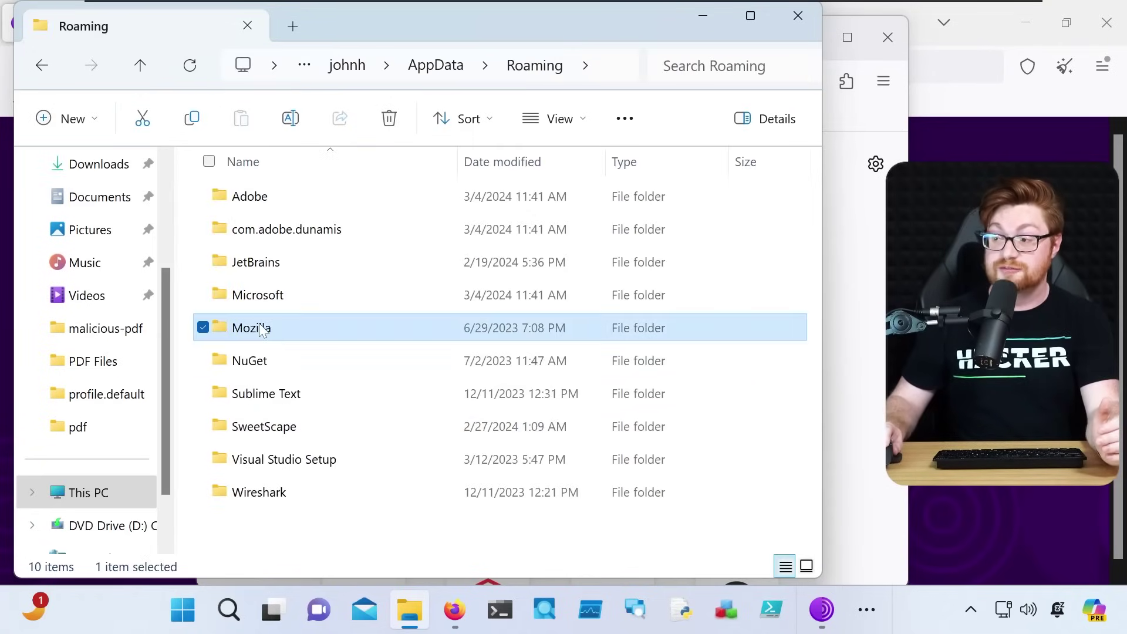
double_click(262, 330)
Open Firefox > Profiles > koxtl5uo.default-release
double_click(264, 232)
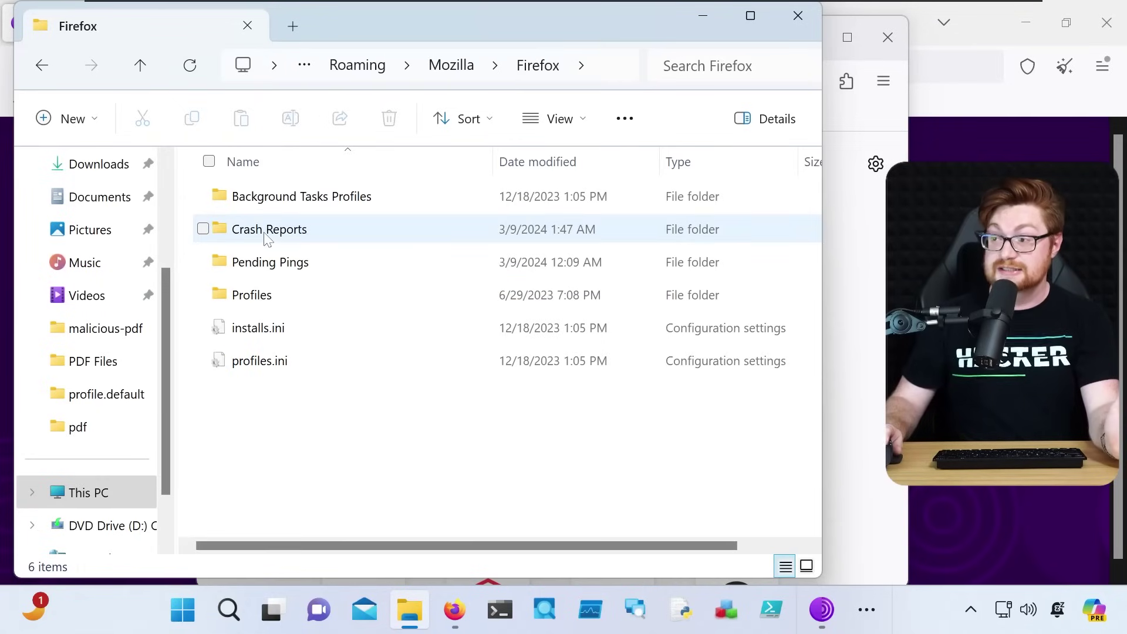
double_click(278, 298)
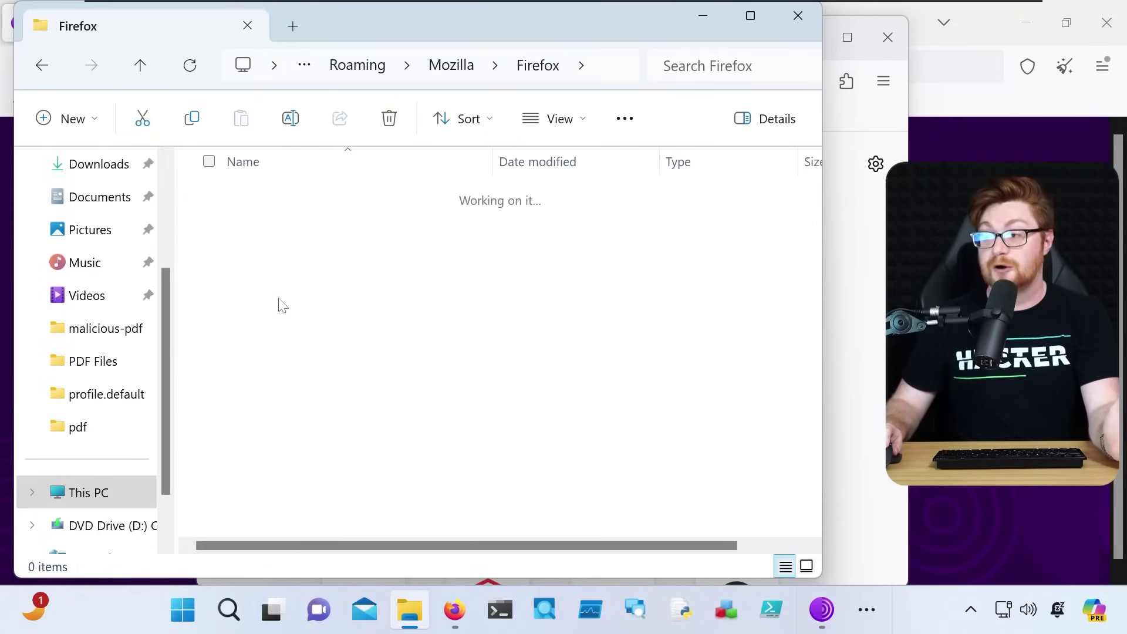
drag(411, 322, 262, 241)
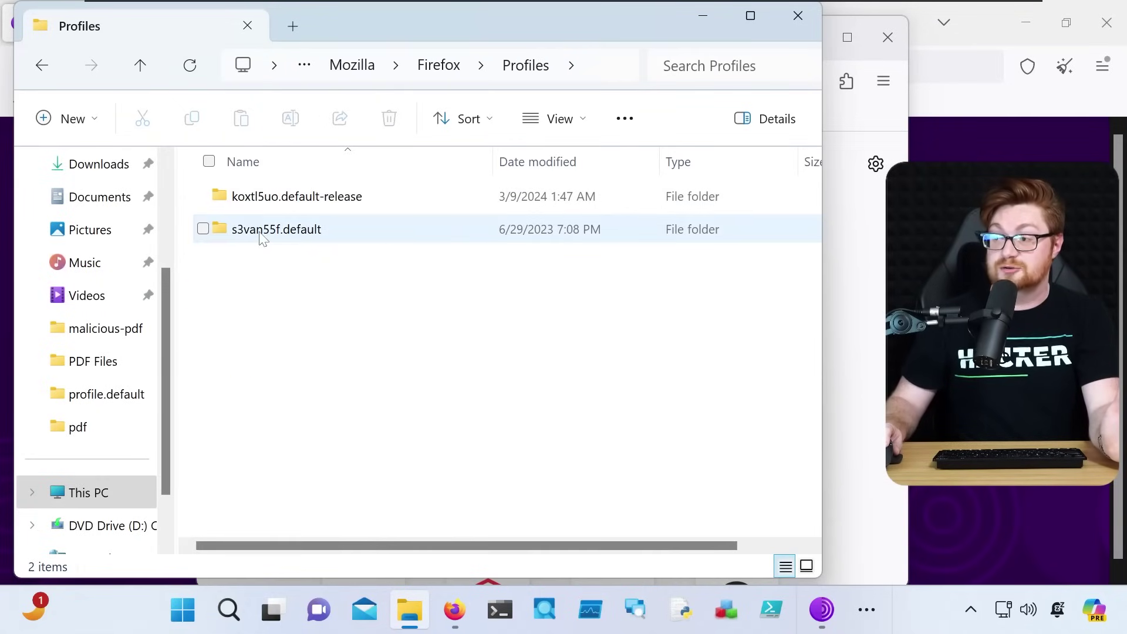
double_click(267, 198)
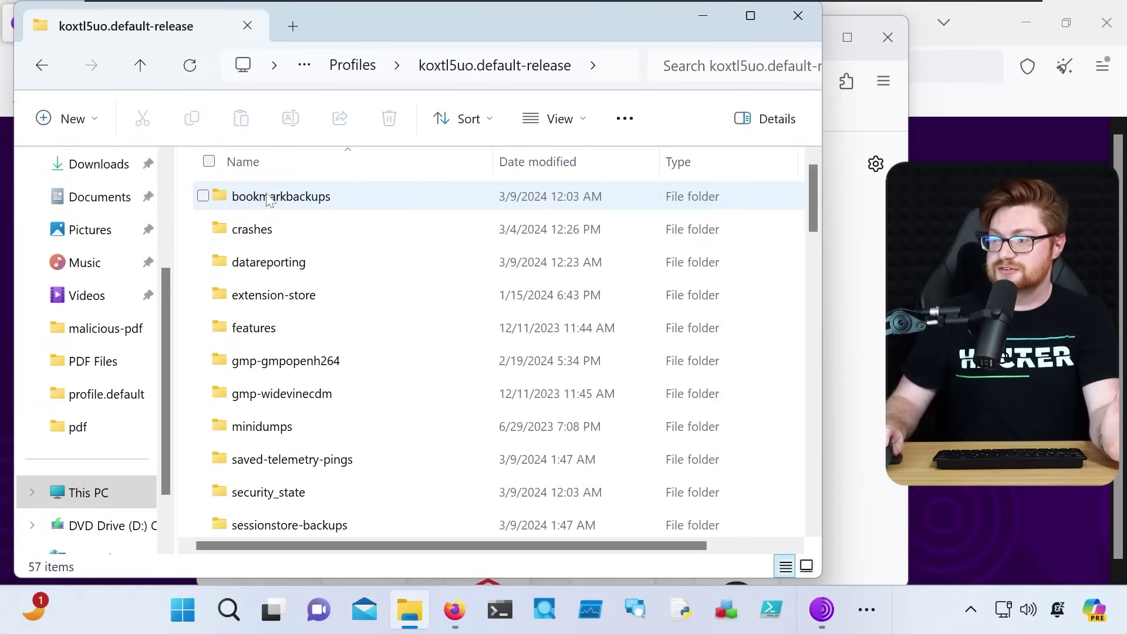
Scroll through the profile's 57 files, including cookies.sqlite, logins.json and key4.db
scroll(411, 329, down, 8)
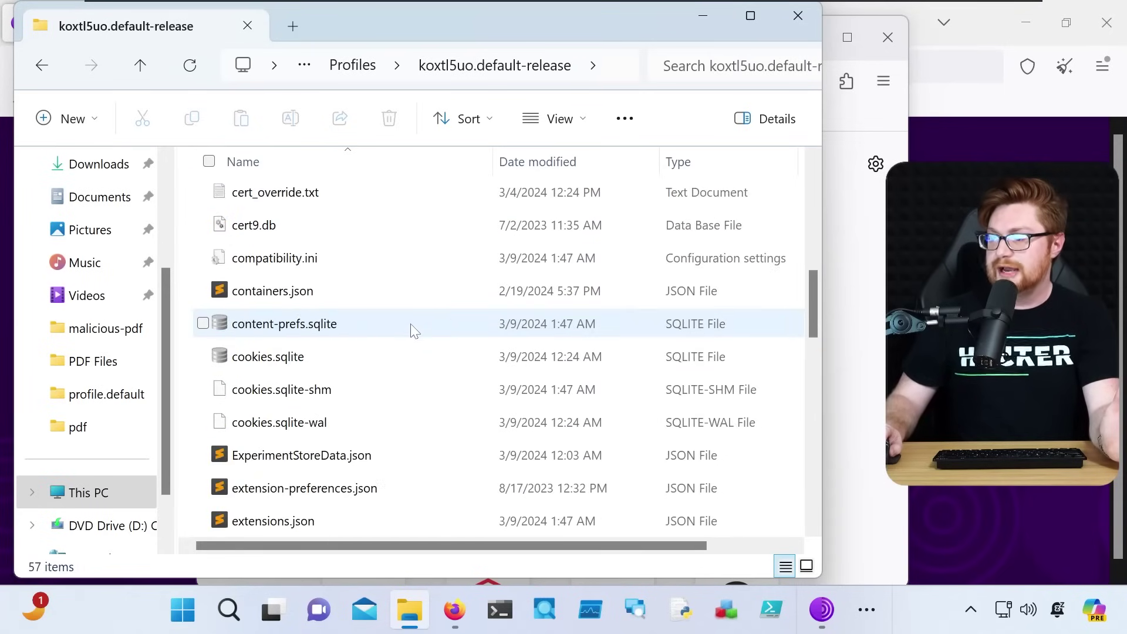
scroll(413, 330, down, 3)
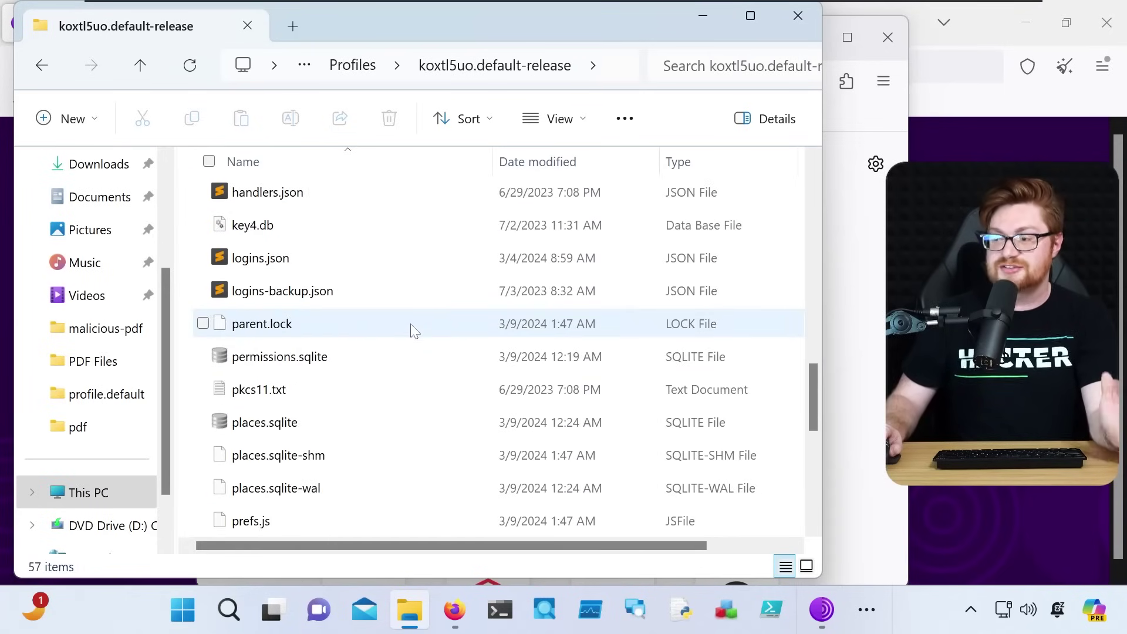
scroll(801, 247, up, 8)
scroll(801, 246, down, 1)
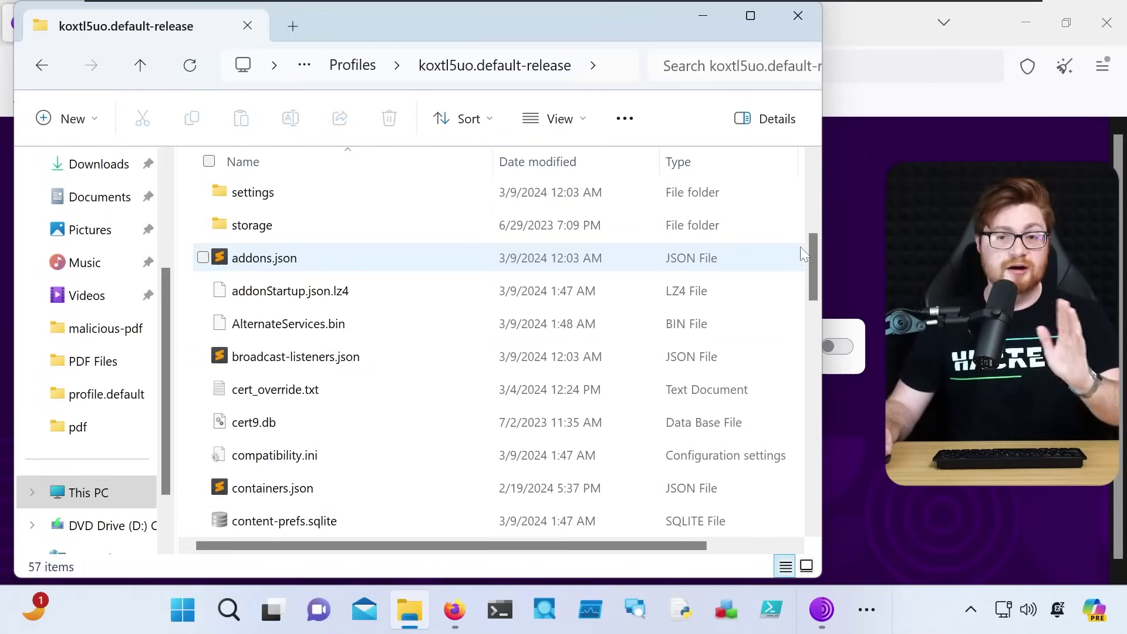
scroll(801, 247, down, 2)
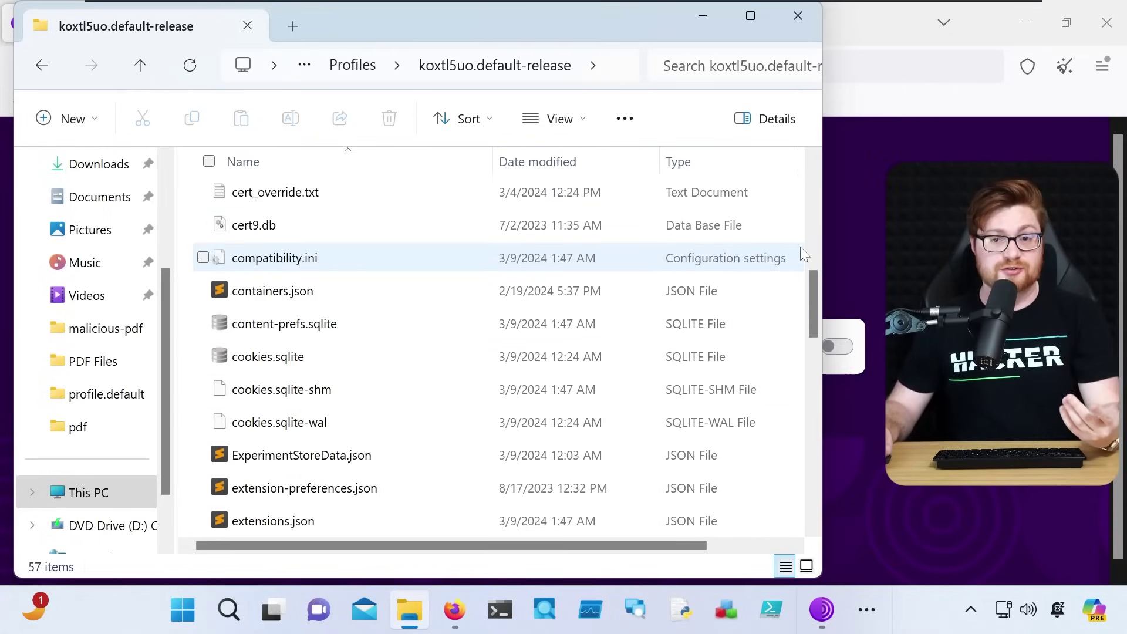
scroll(802, 249, down, 1)
scroll(802, 248, down, 2)
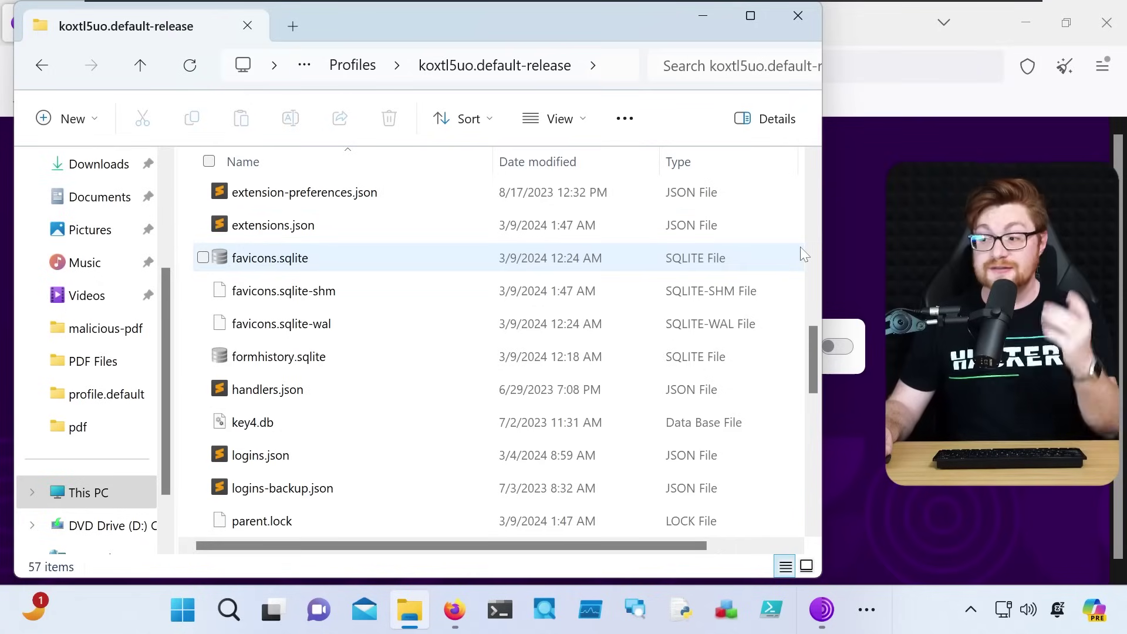
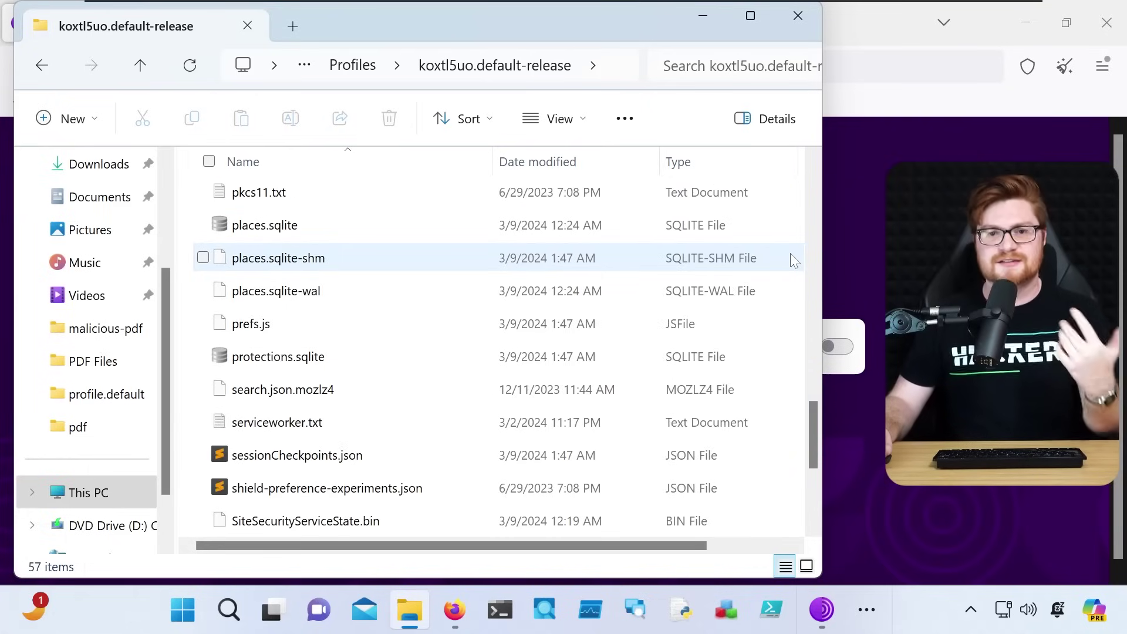
scroll(792, 259, down, 1)
scroll(792, 259, down, 1)
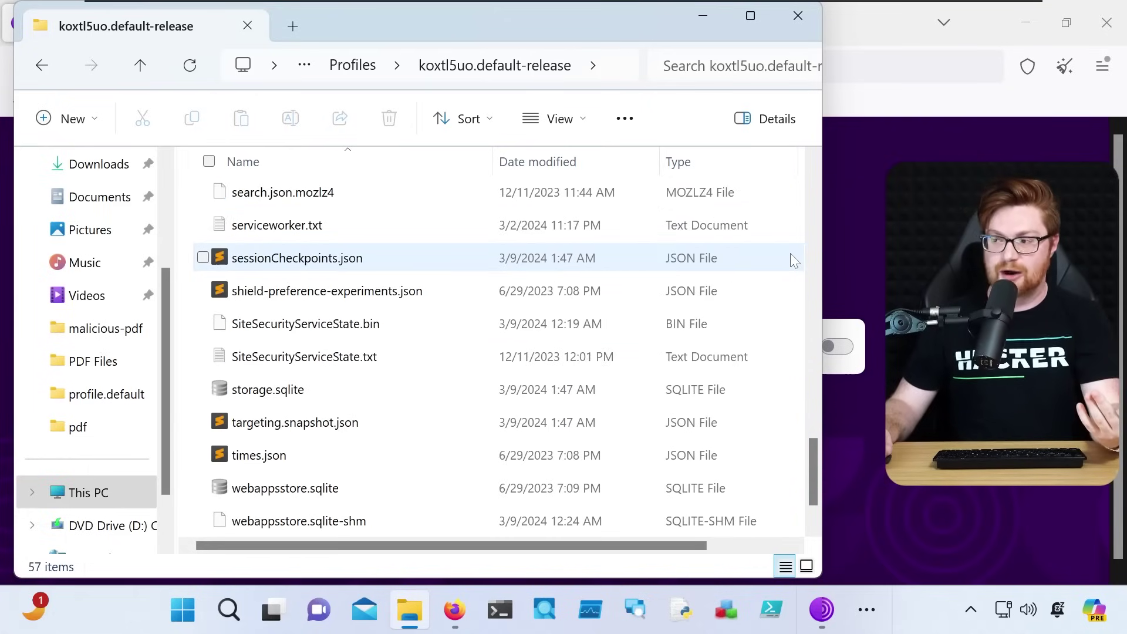
Select the 5.00 MB places.sqlite database in the koxtl5uo.default-release profile folder
scroll(794, 266, up, 2)
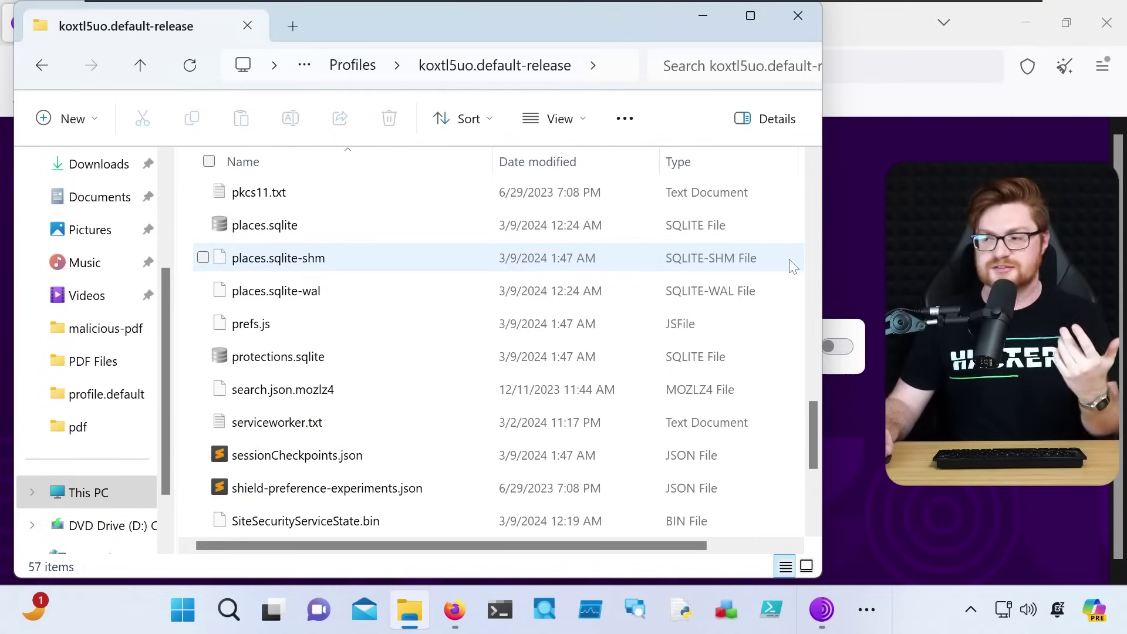
click(329, 226)
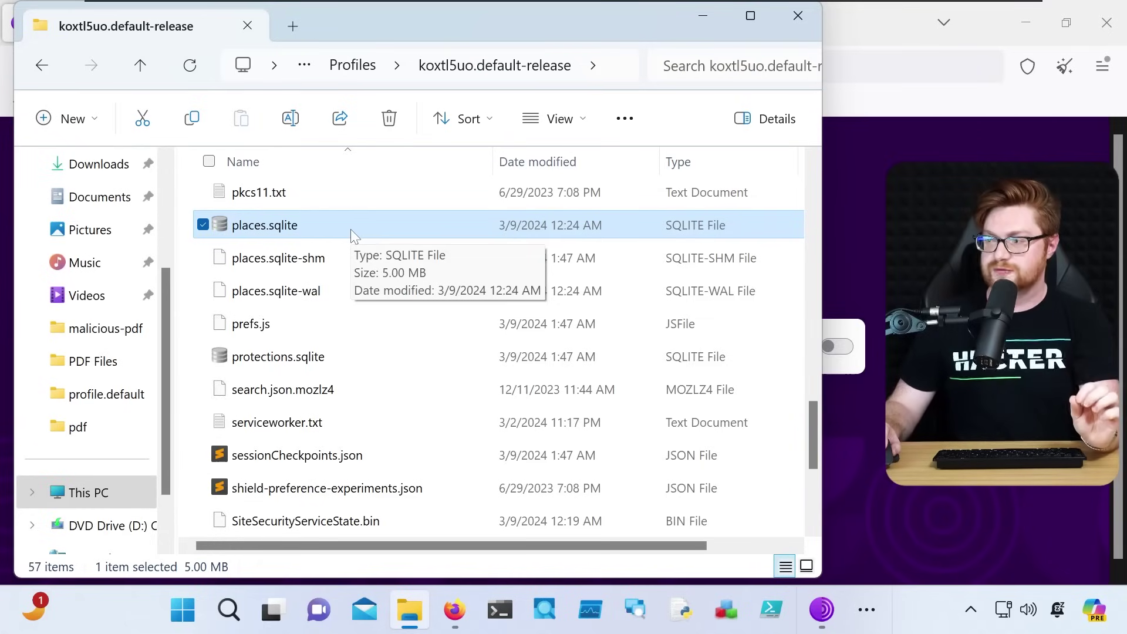
Search 'sqlite' in a new Firefox window and reach the DB Browser for SQLite 3.12.2 downloads page
click(452, 608)
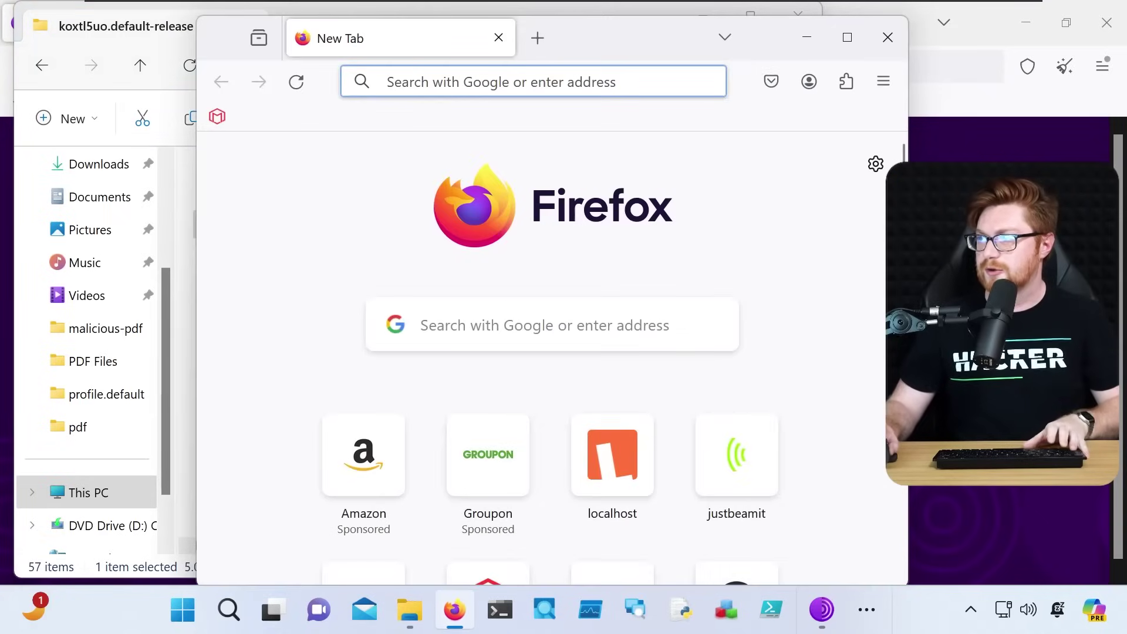
text(sqlite)
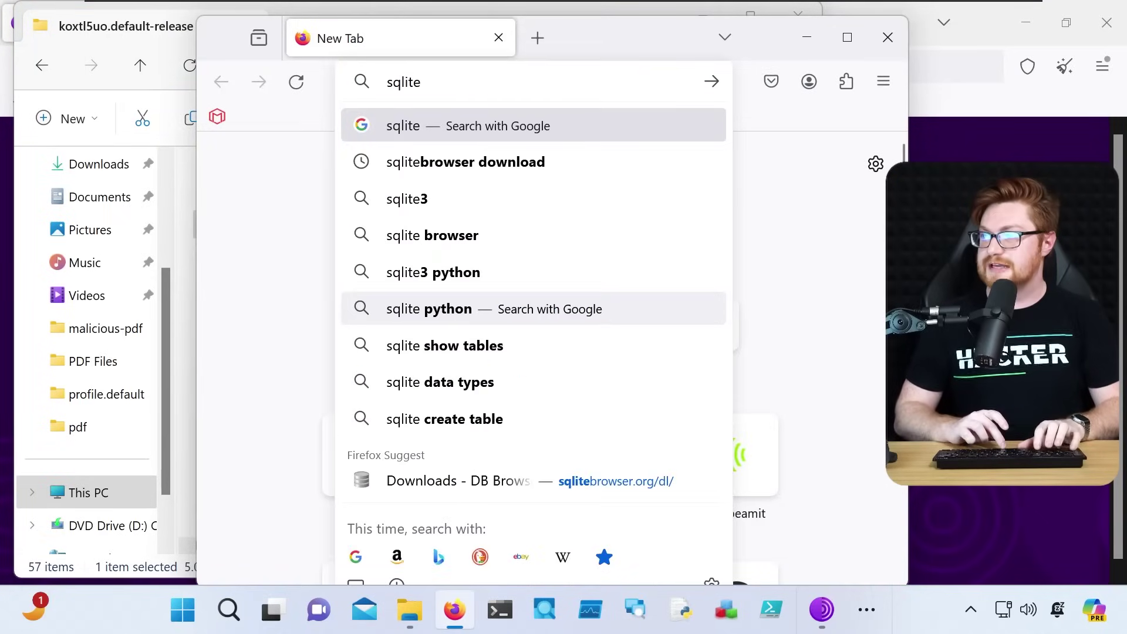
key(Down)
key(Return)
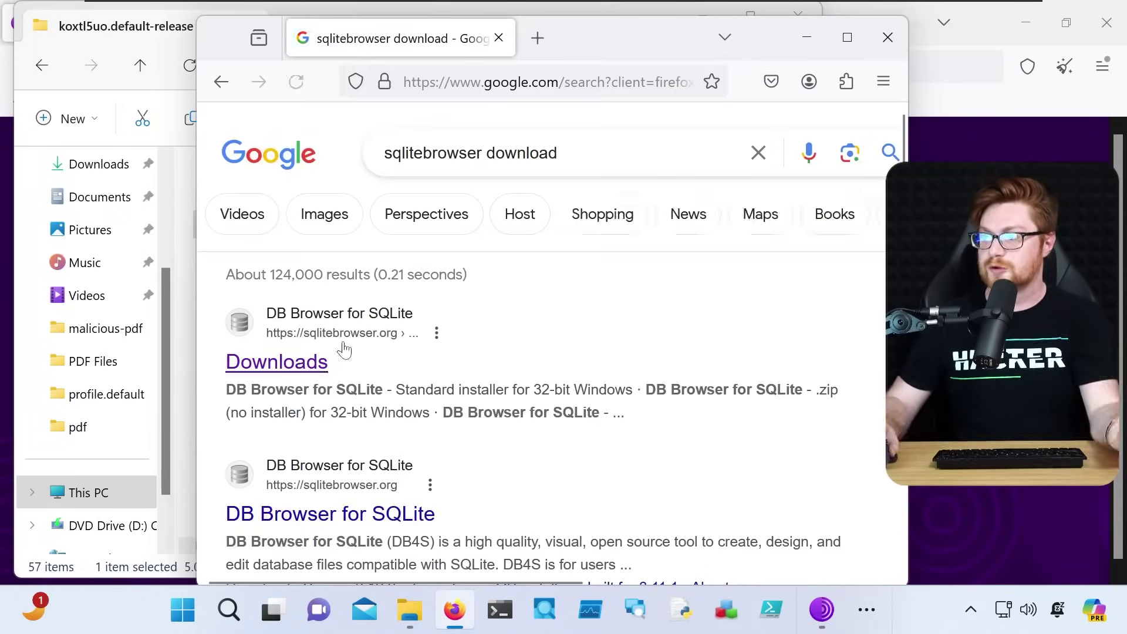
click(309, 369)
scroll(666, 398, down, 3)
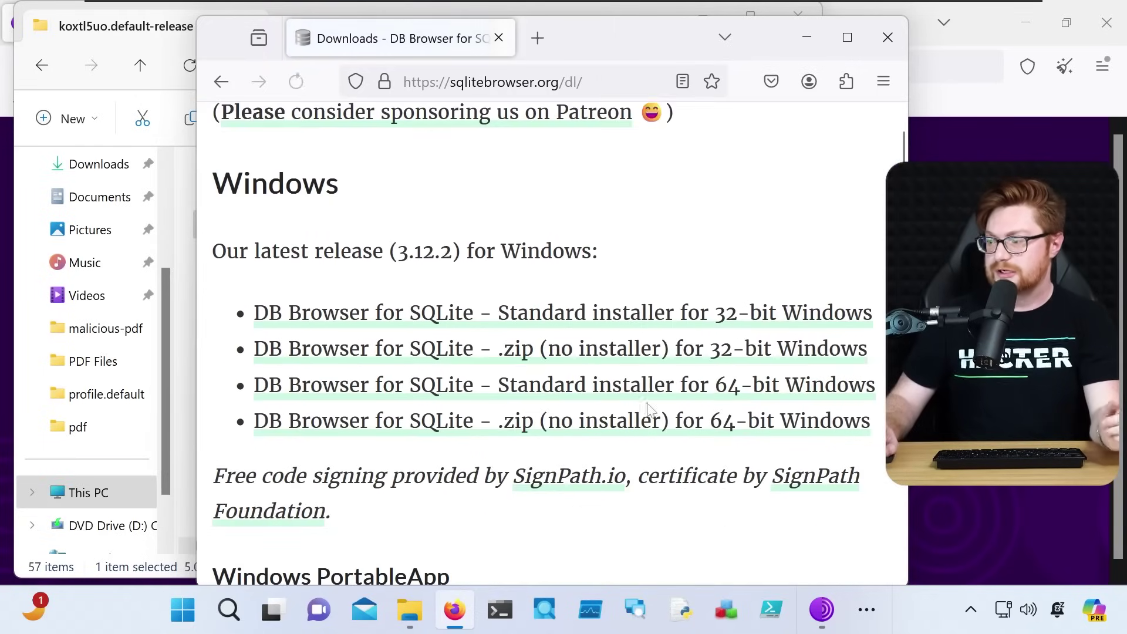
Open places.sqlite in a maximized DB Browser for SQLite and list its tables under Browse Data
click(805, 37)
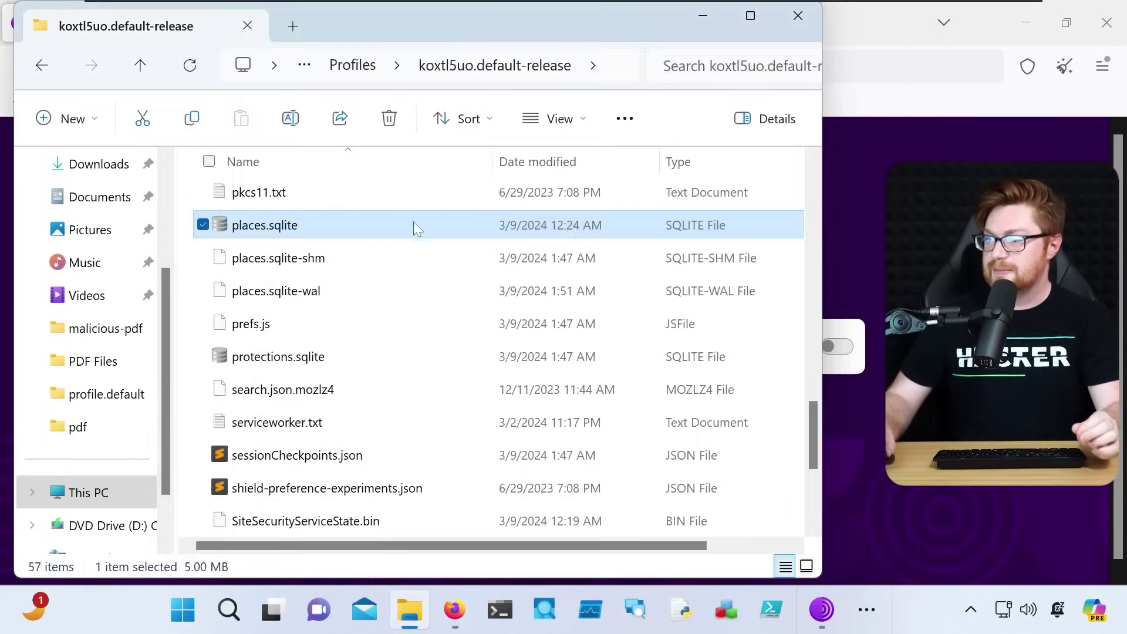
double_click(277, 229)
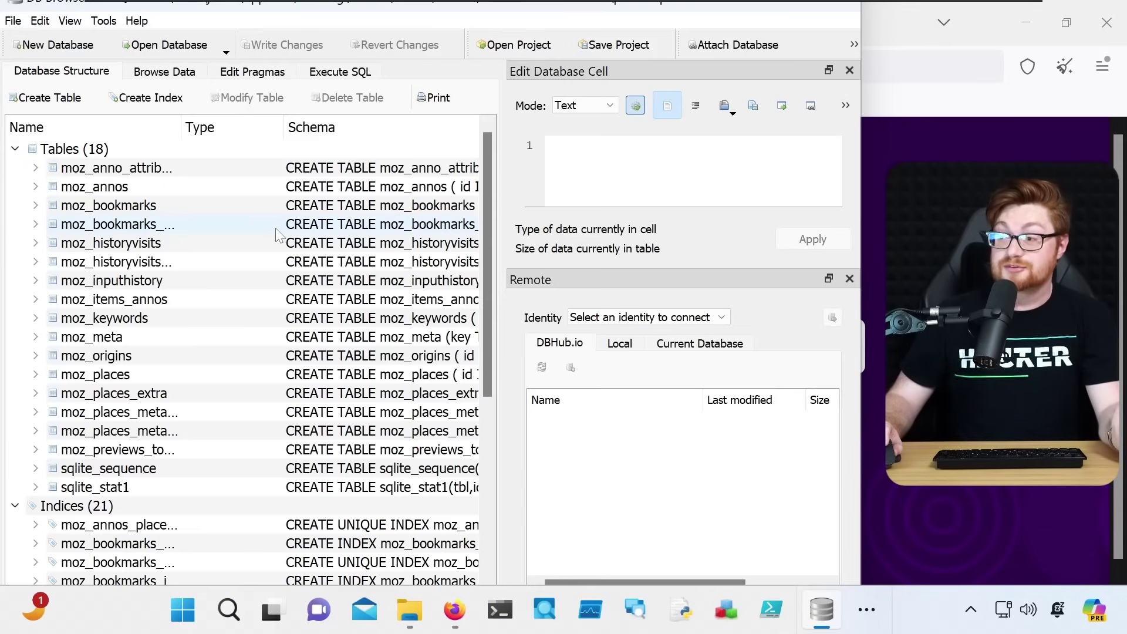
double_click(807, 9)
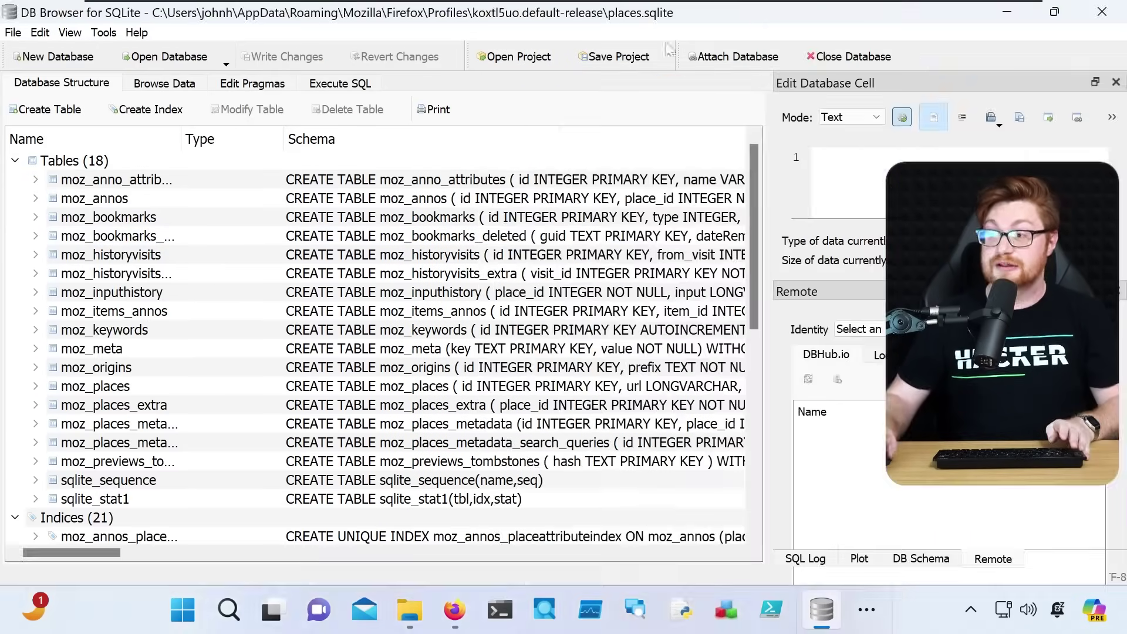
click(160, 85)
click(152, 109)
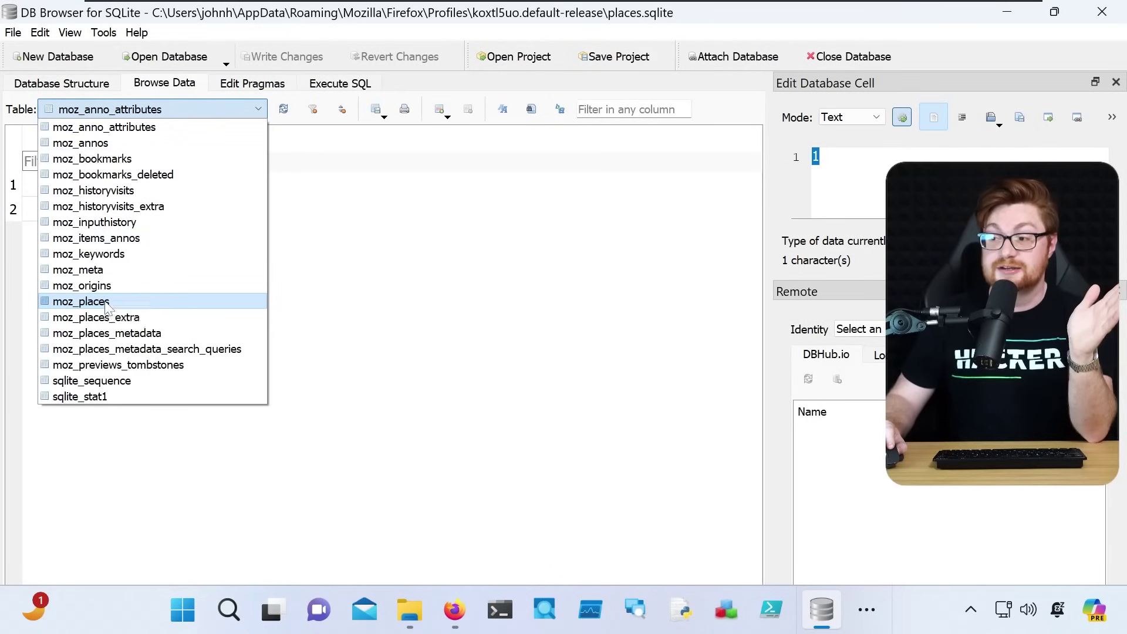
Display the moz_places table and scroll through its history rows
click(107, 301)
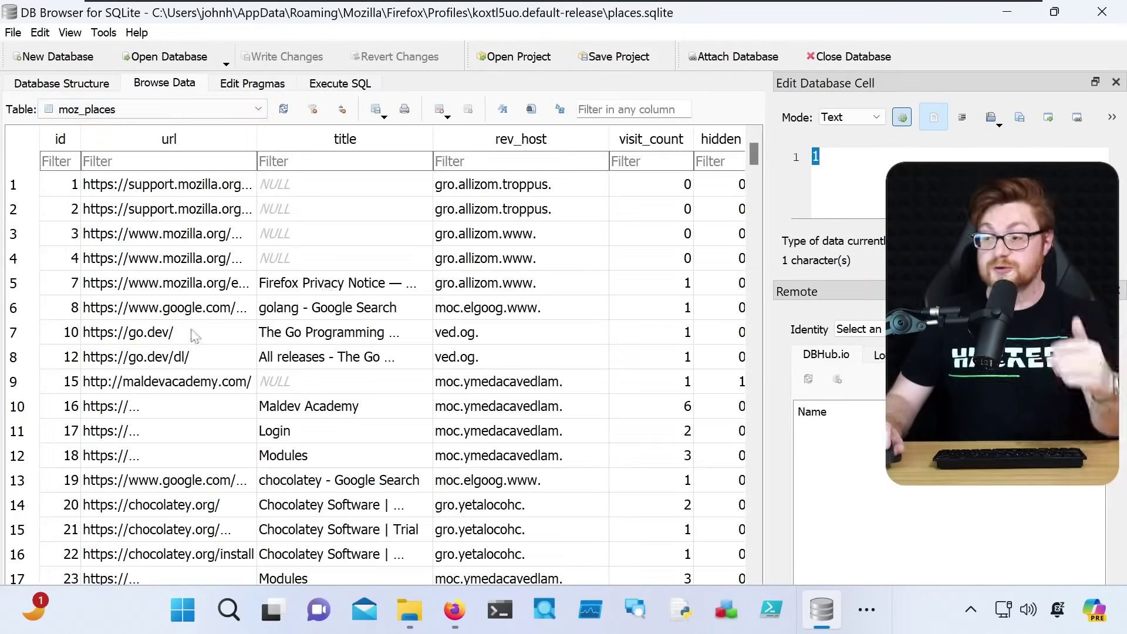
scroll(195, 336, down, 1)
scroll(213, 276, down, 1)
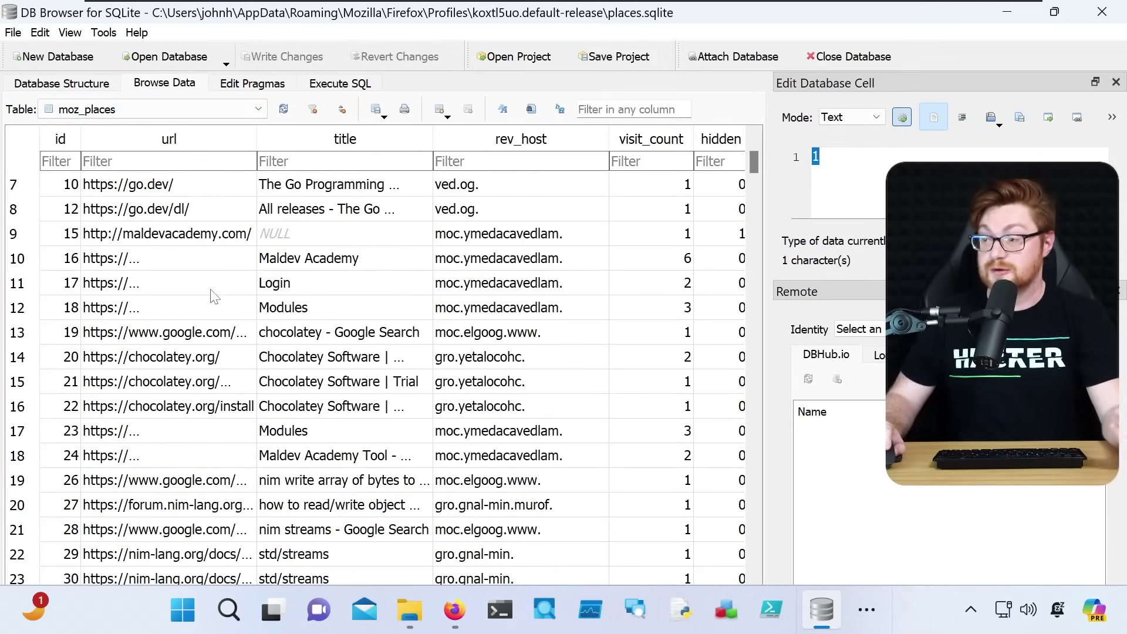
scroll(212, 311, down, 5)
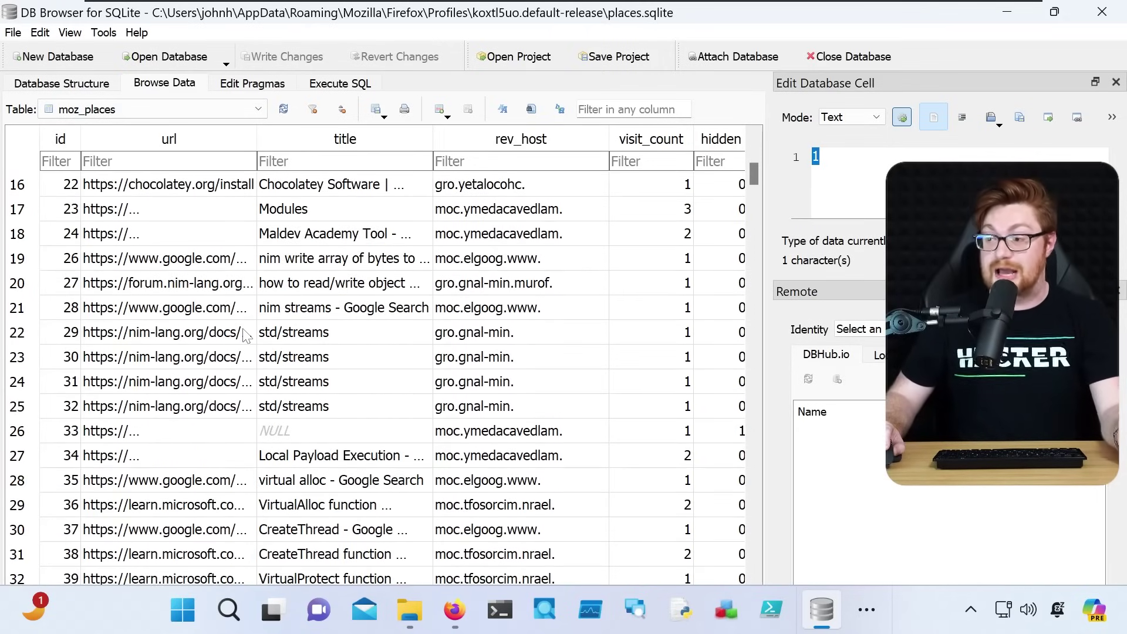
scroll(247, 332, down, 11)
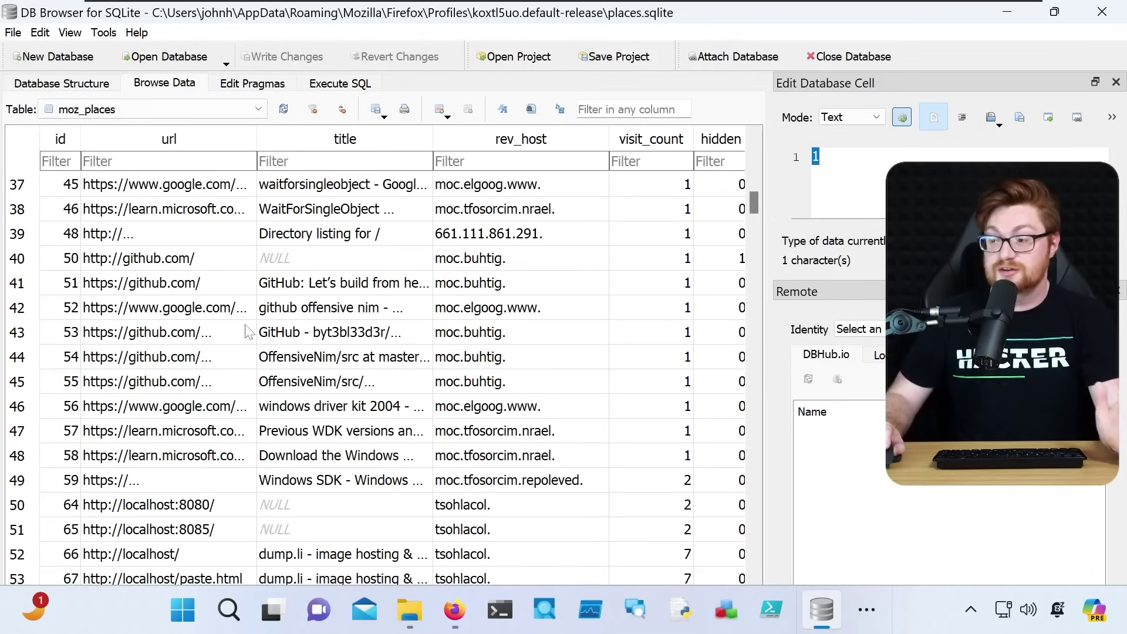
scroll(247, 332, down, 12)
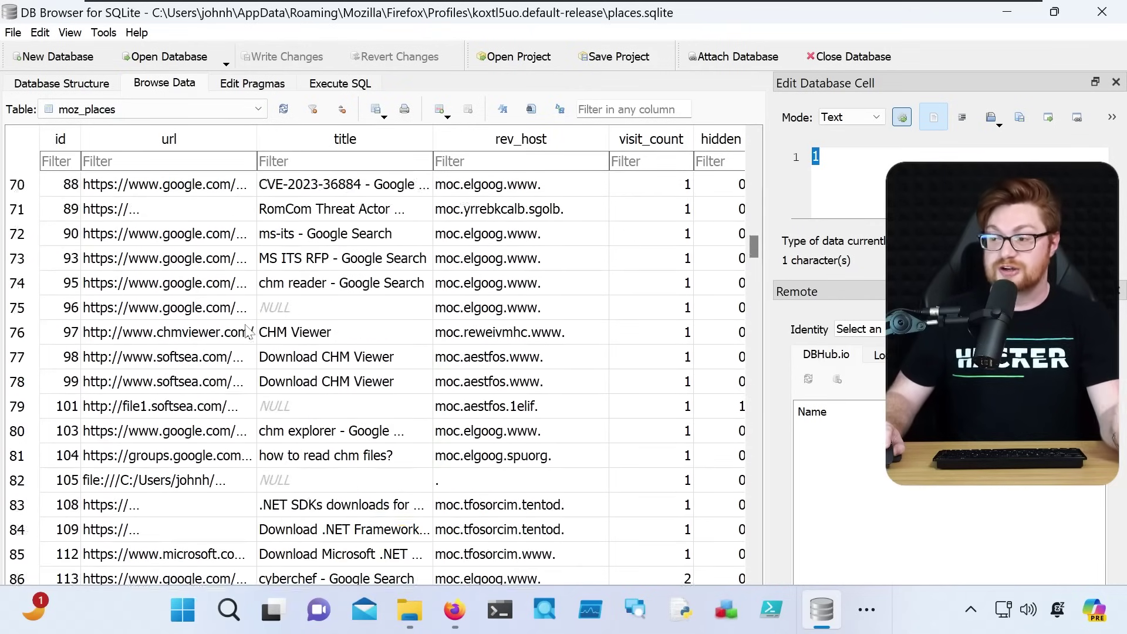
scroll(247, 332, down, 15)
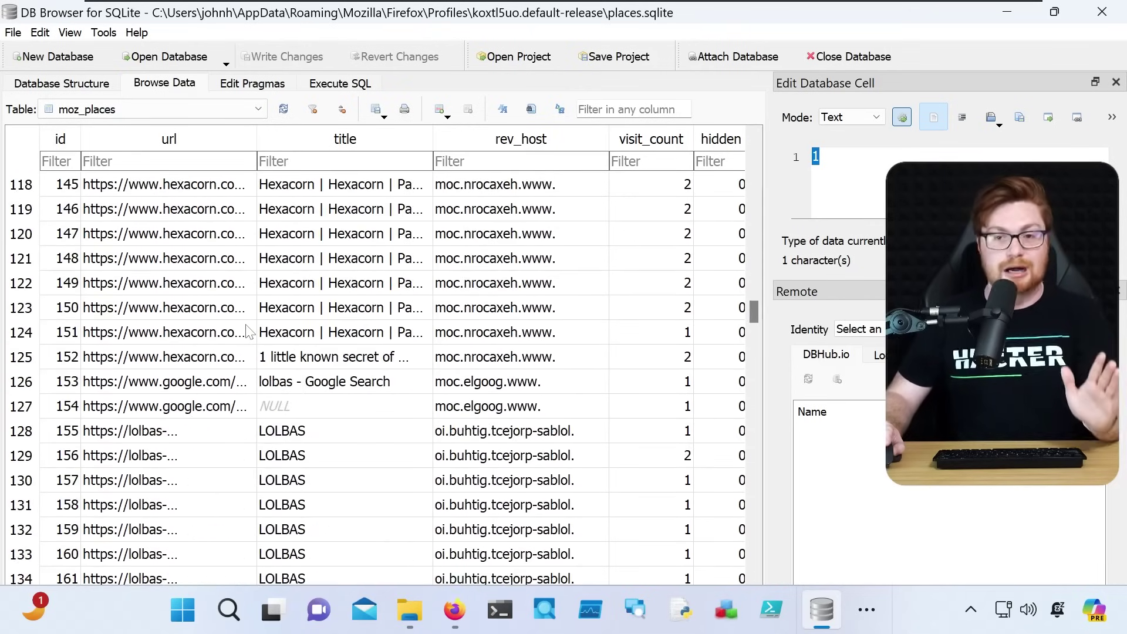
scroll(246, 332, down, 10)
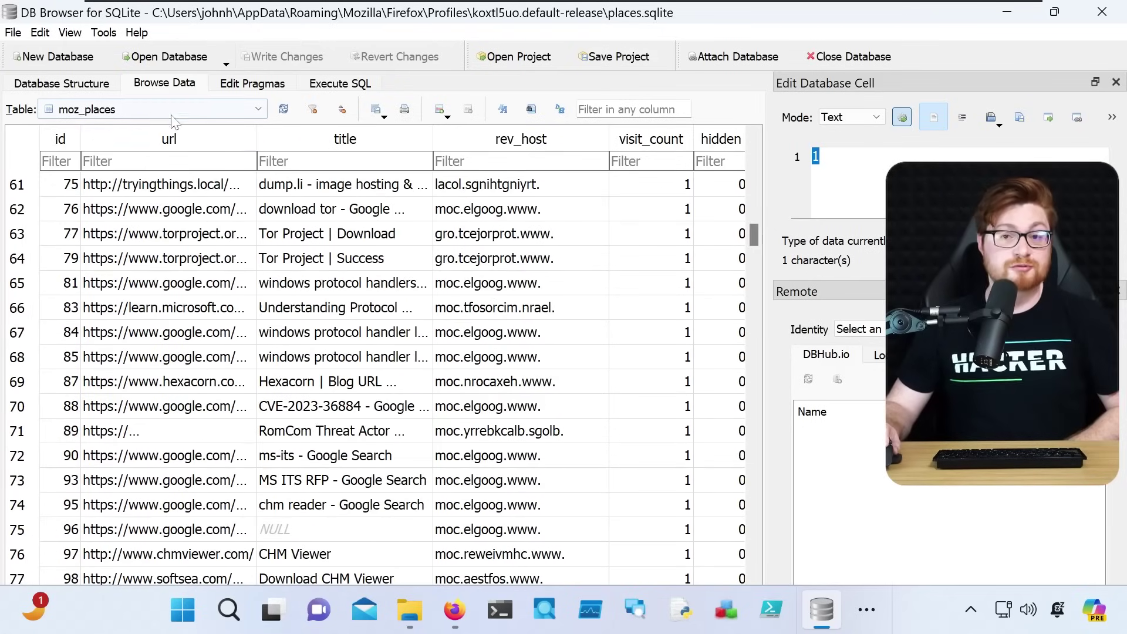
View the moz_bookmarks, moz_inputhistory and moz_places_metadata_search_queries tables in turn
click(172, 115)
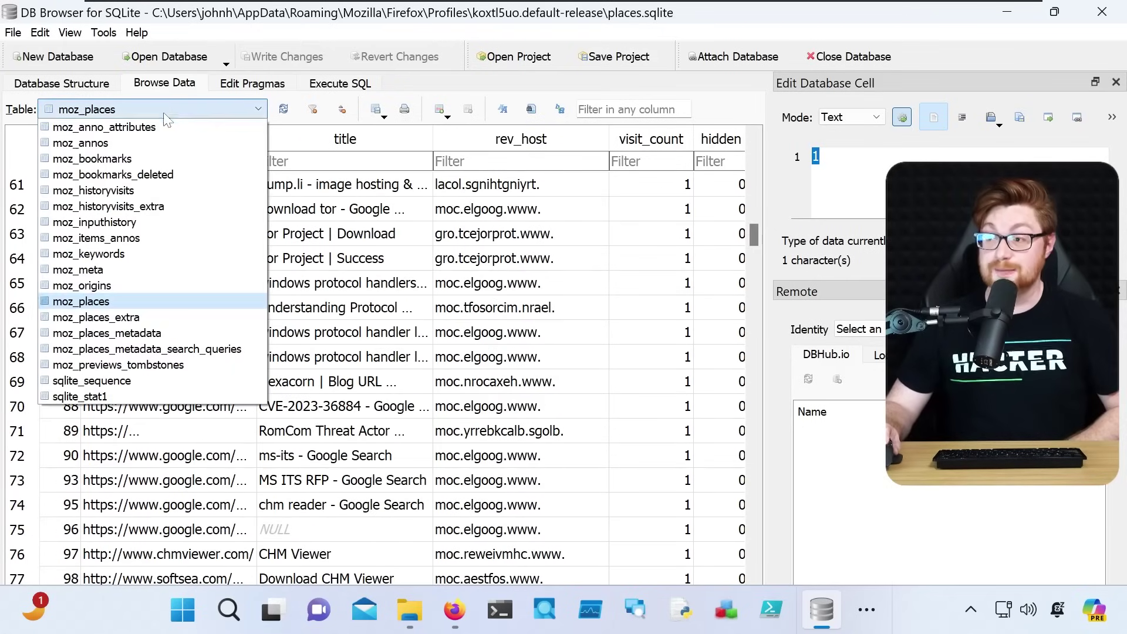
click(100, 153)
click(133, 112)
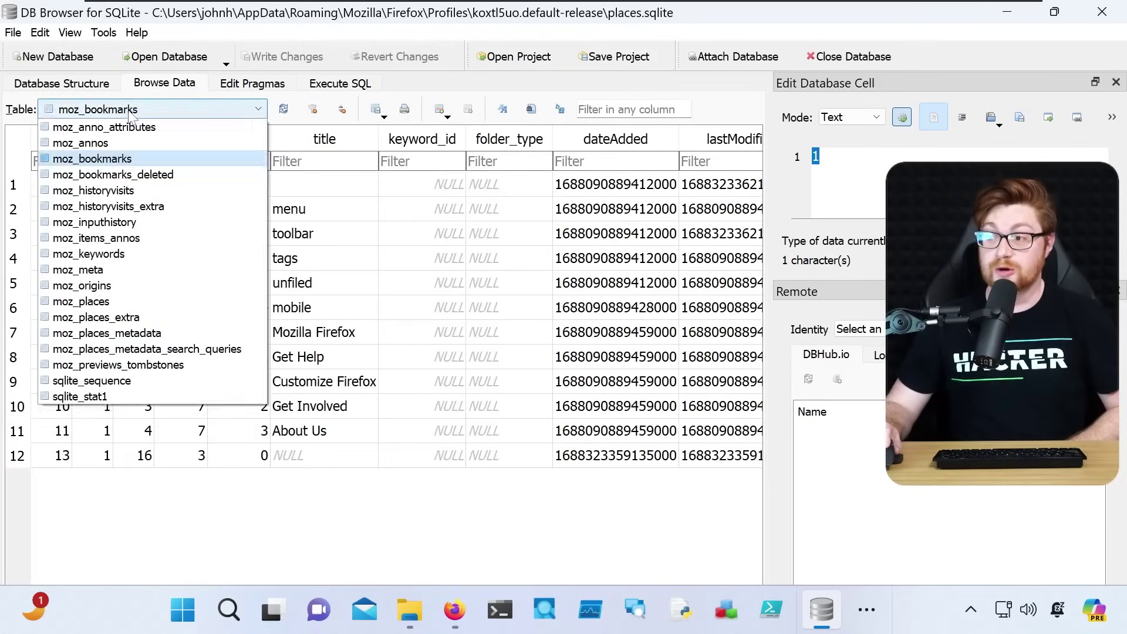
click(119, 223)
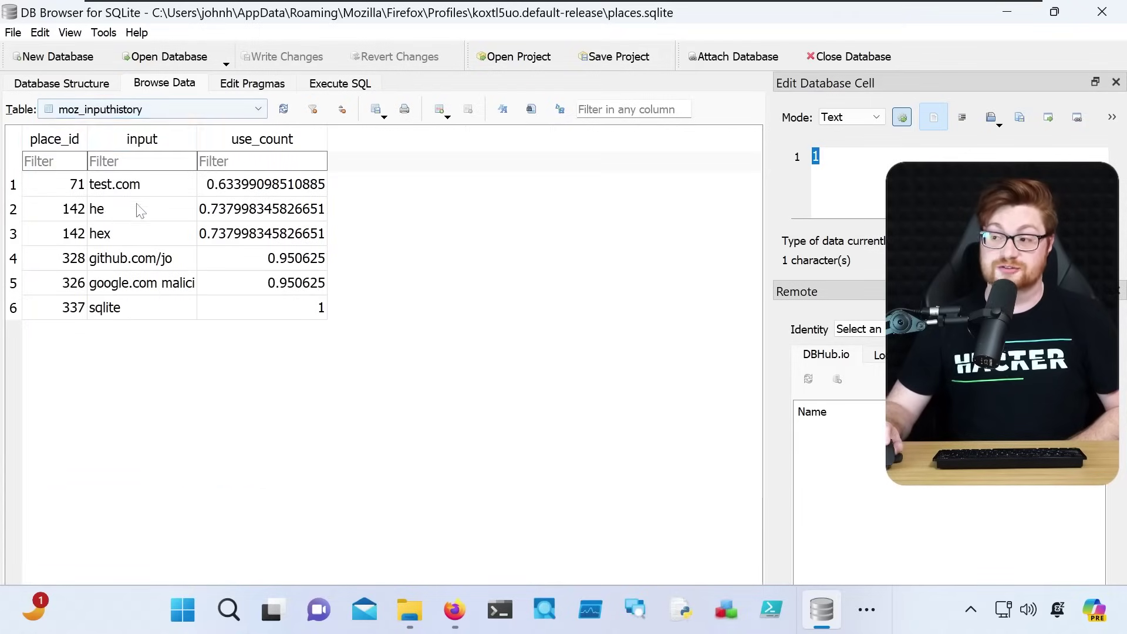
click(161, 110)
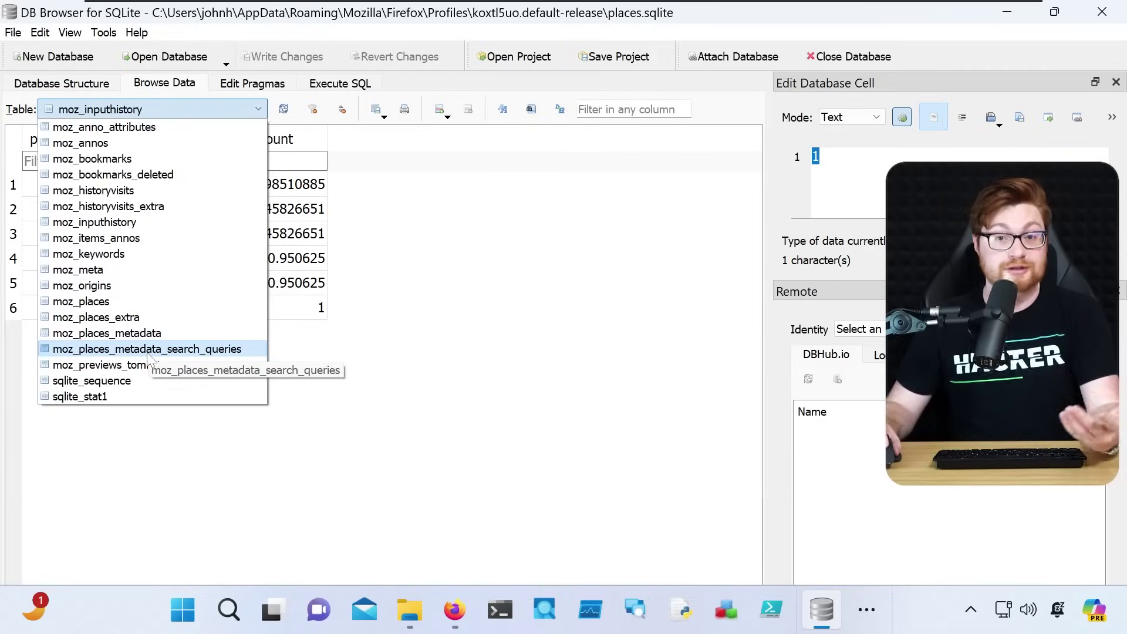
click(148, 350)
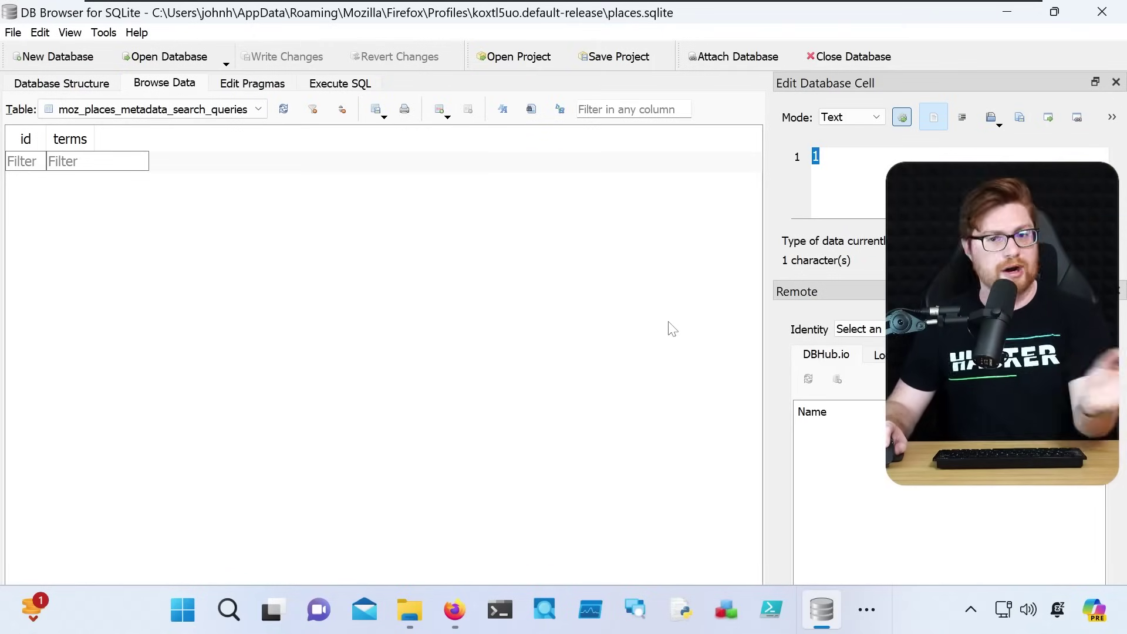
Browse from the Desktop into the Tor Browser's Browser folder in File Explorer
click(1017, 14)
scroll(129, 350, up, 2)
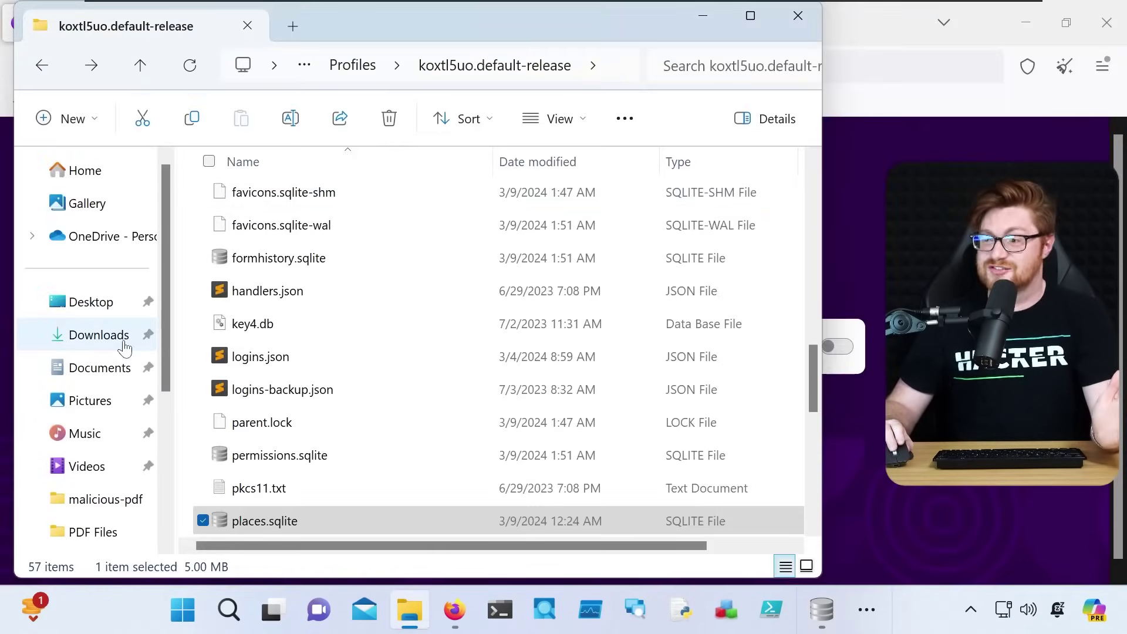
click(94, 304)
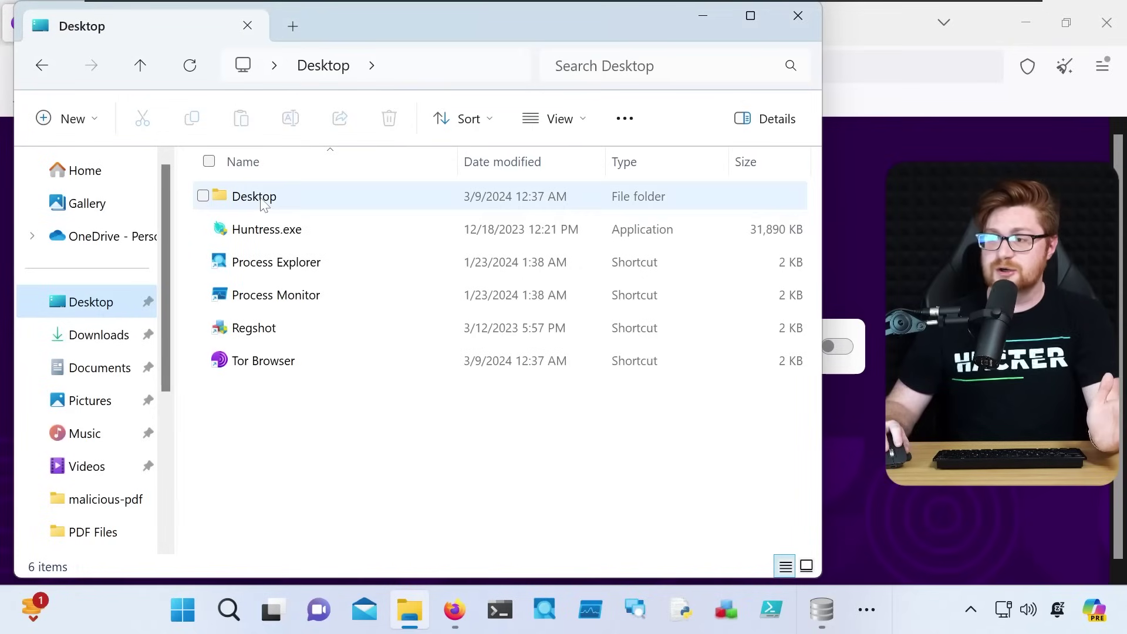
mouse_move(262, 202)
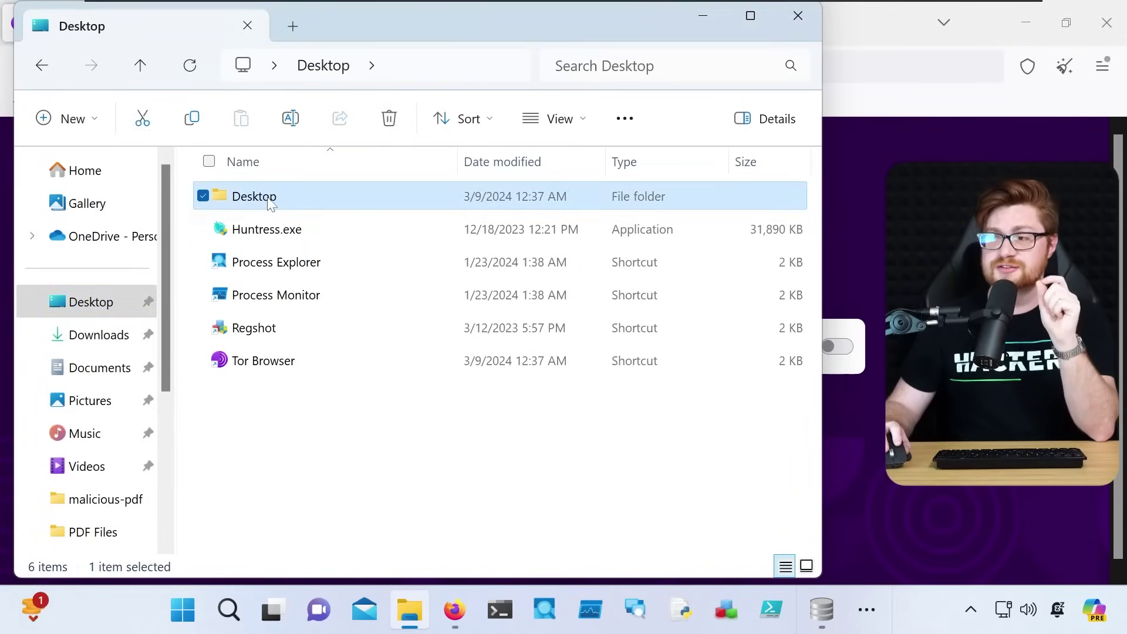
double_click(254, 197)
click(270, 206)
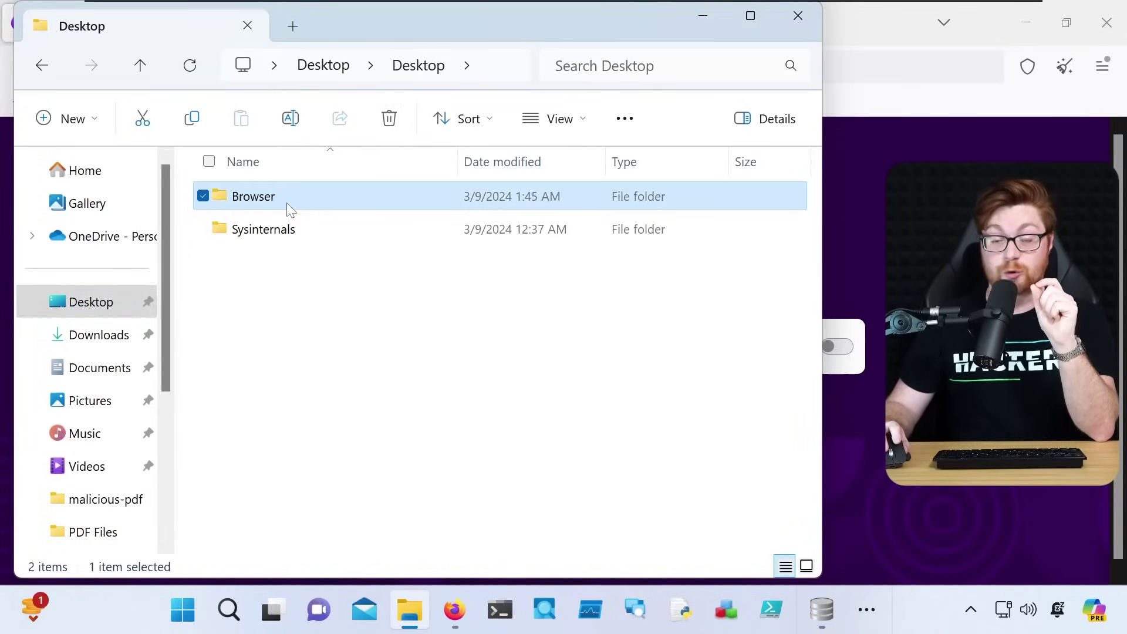
double_click(287, 209)
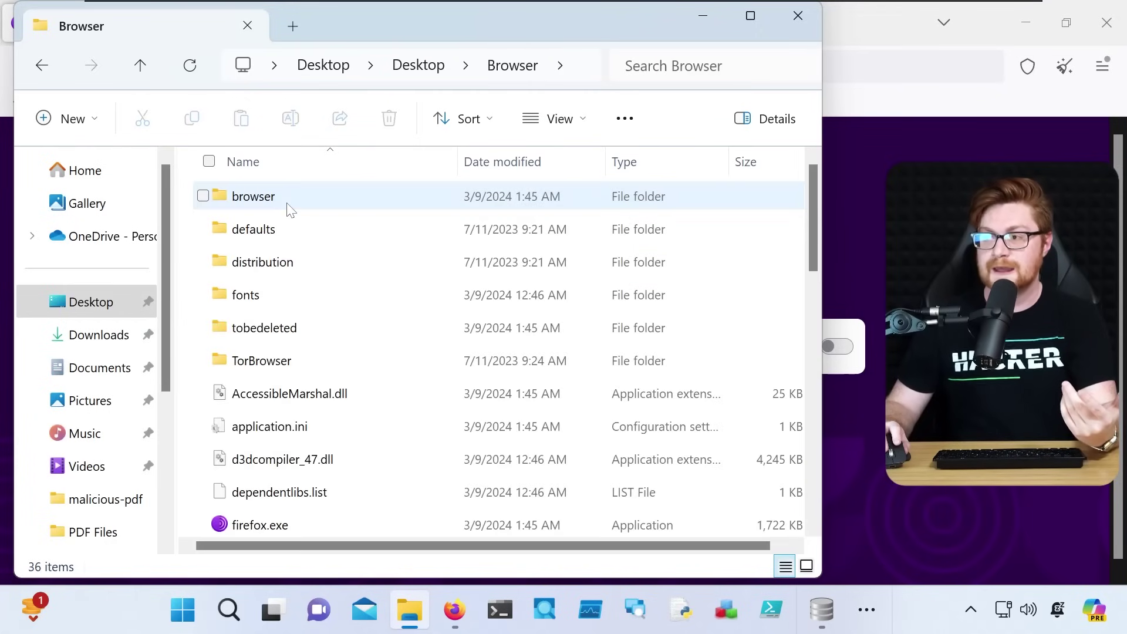
scroll(324, 284, down, 2)
click(272, 369)
scroll(351, 390, down, 7)
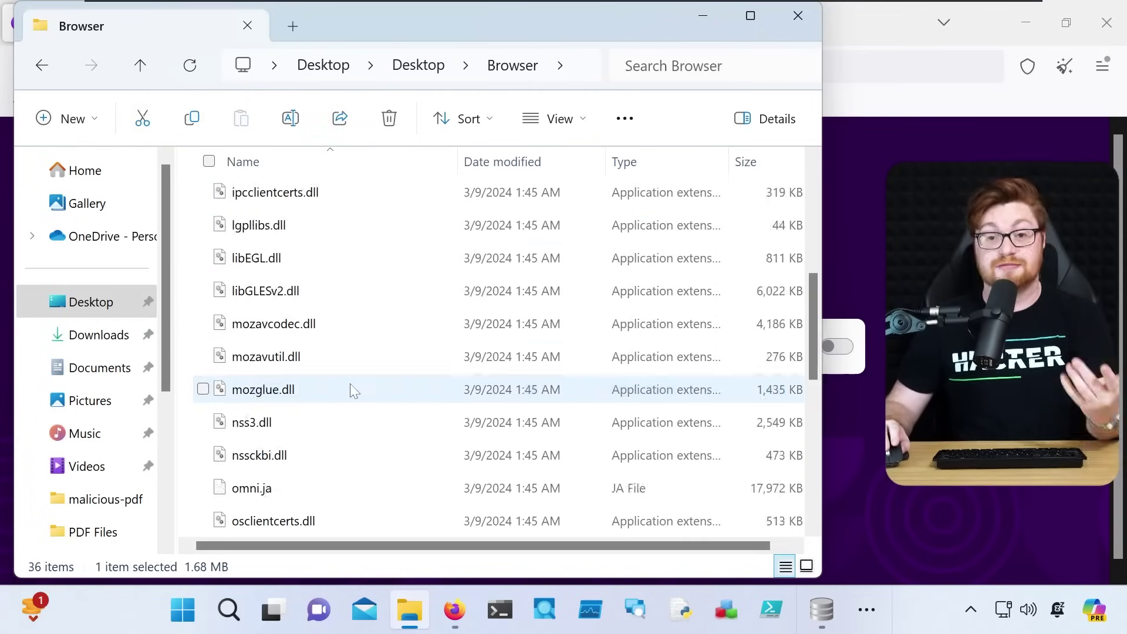
scroll(358, 422, up, 8)
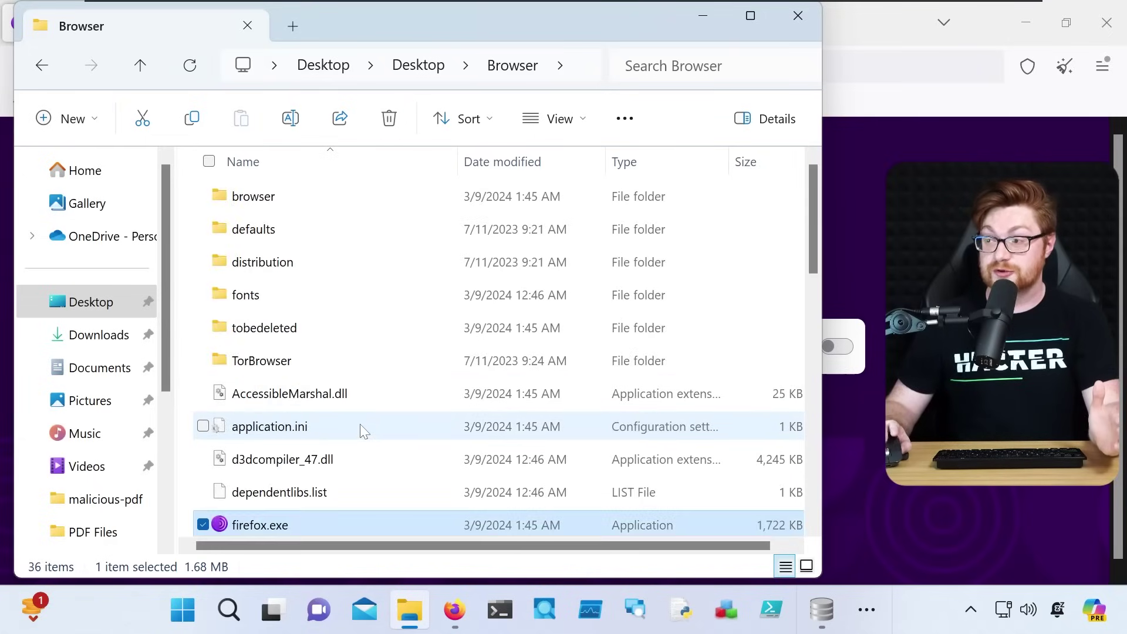
Go through TorBrowser > Data > Browser > profile.default and open places.sqlite in DB Browser
click(267, 203)
double_click(260, 361)
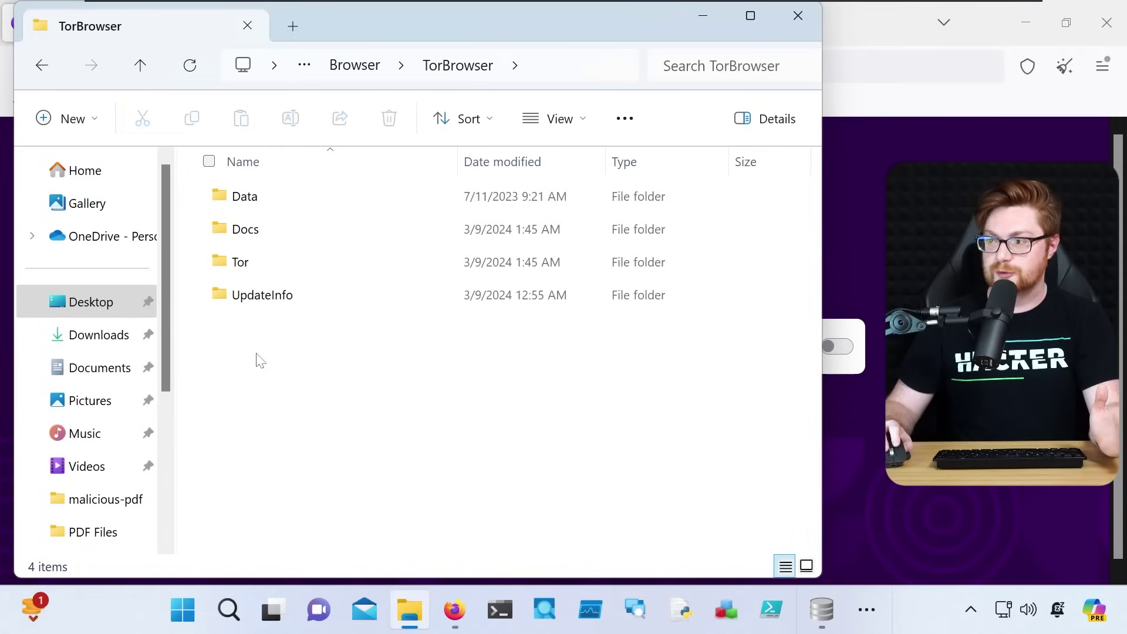
double_click(247, 199)
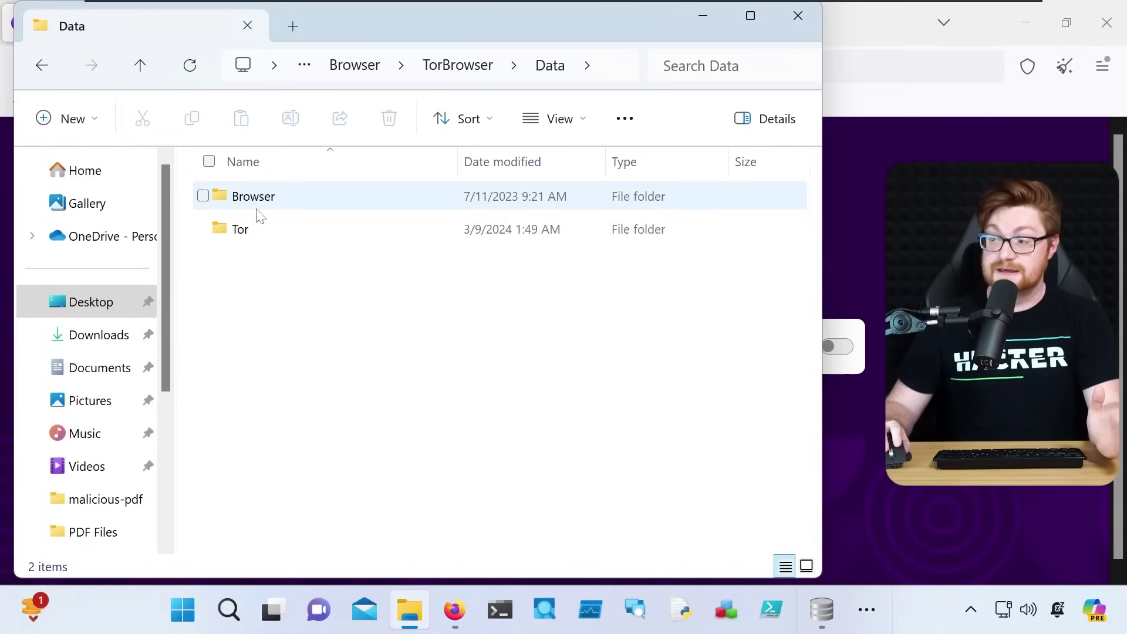
double_click(257, 206)
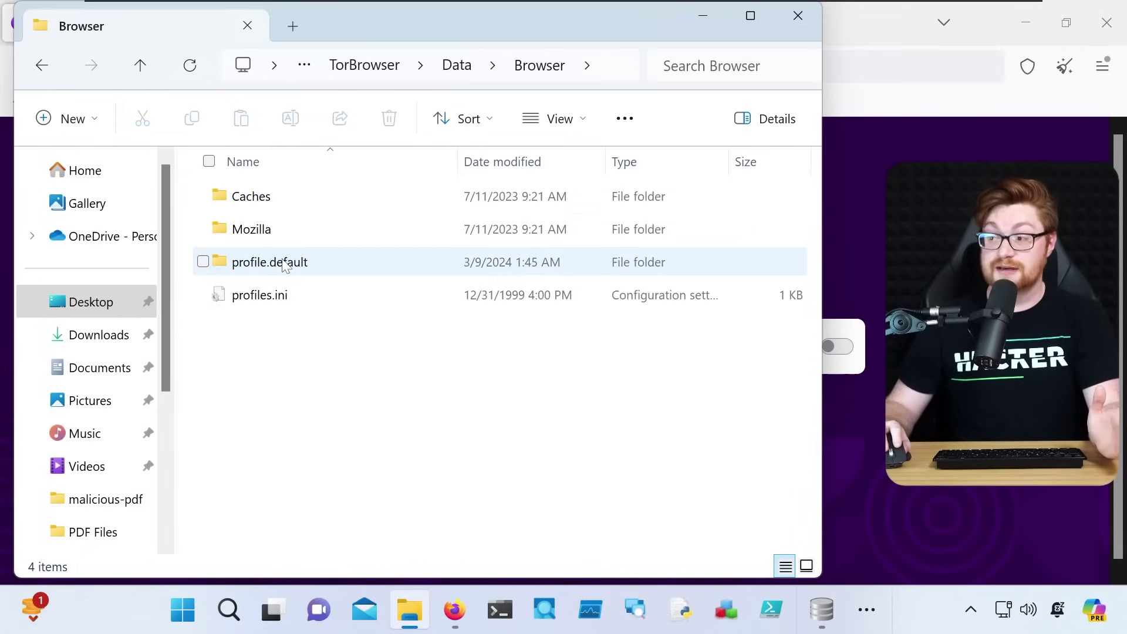
double_click(297, 263)
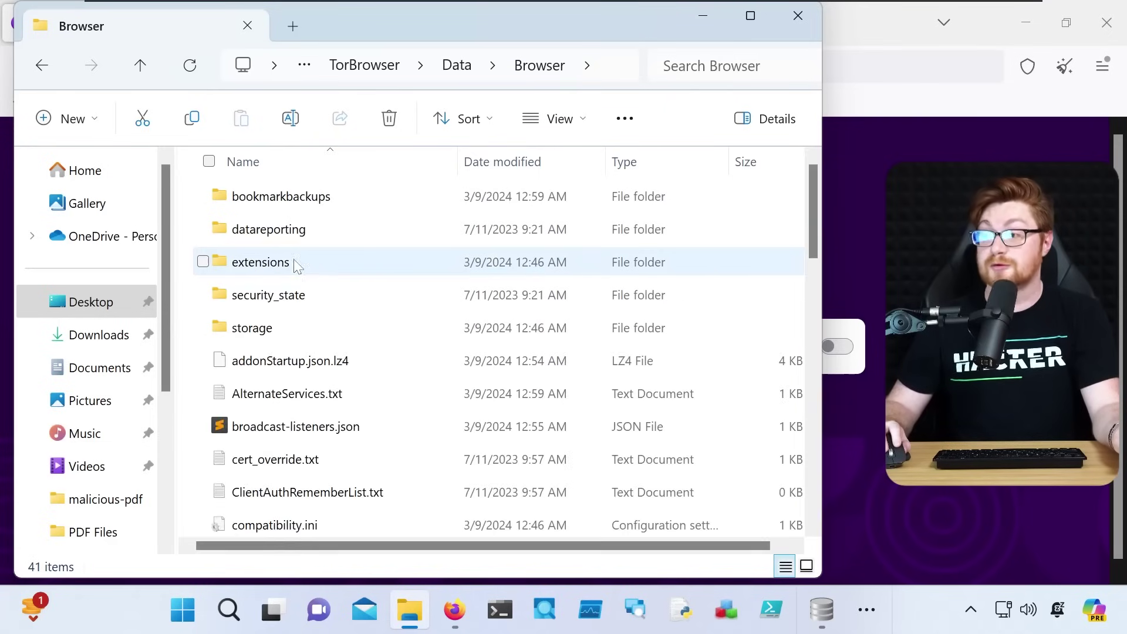
scroll(385, 290, down, 4)
scroll(387, 297, down, 5)
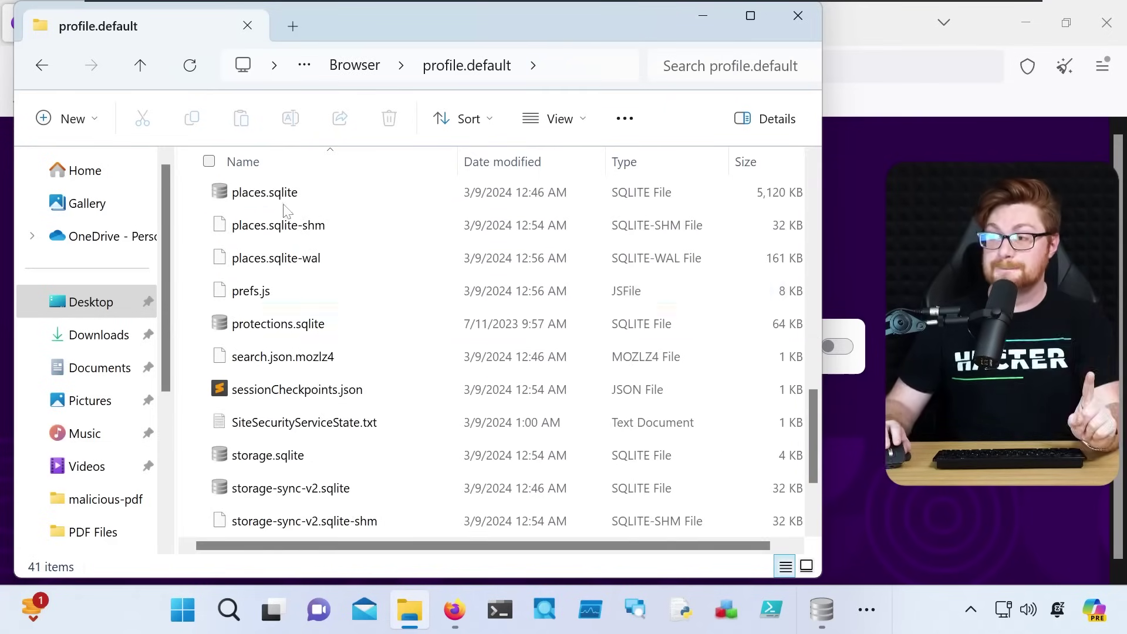
click(332, 203)
double_click(280, 199)
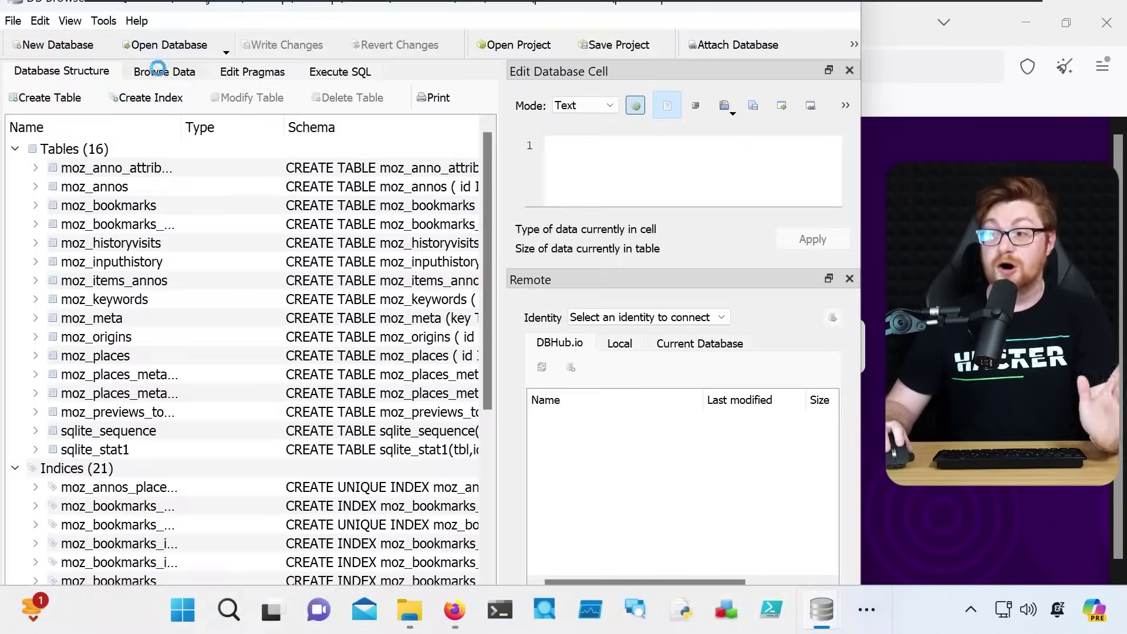
Browse Tor's moz_places table in a maximized window with a wider url column
click(163, 72)
click(141, 97)
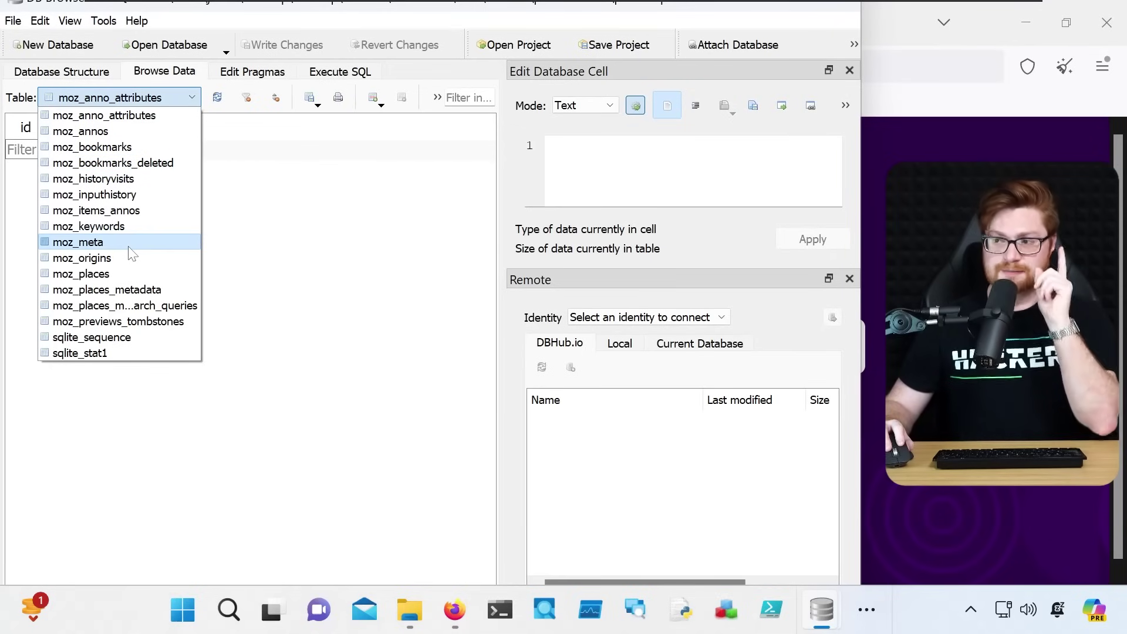
click(121, 273)
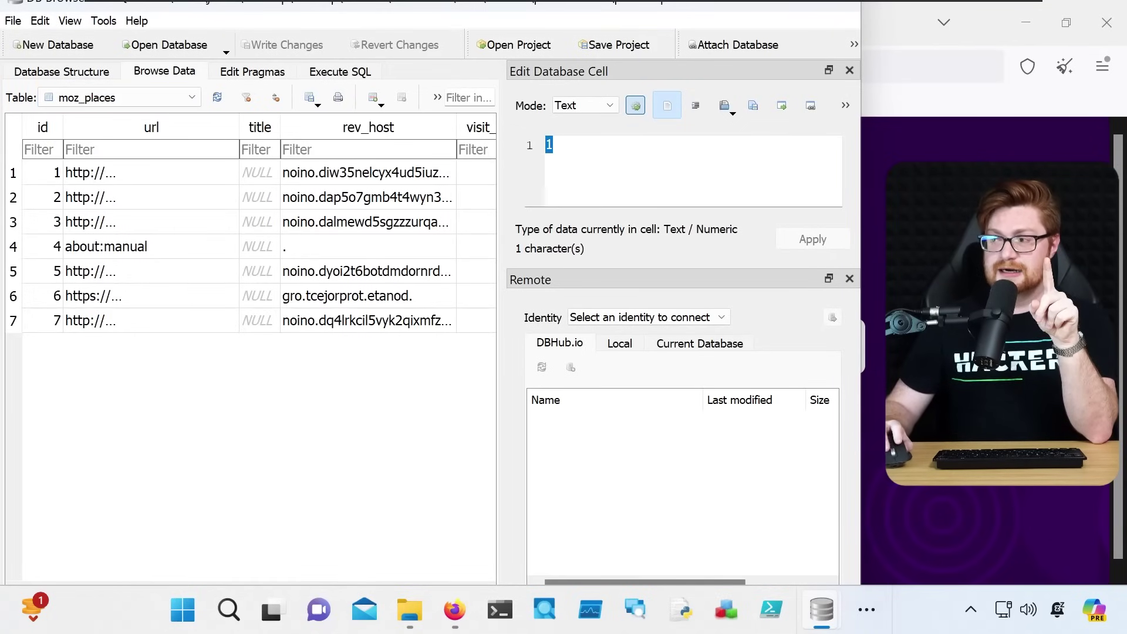
key(super+Up)
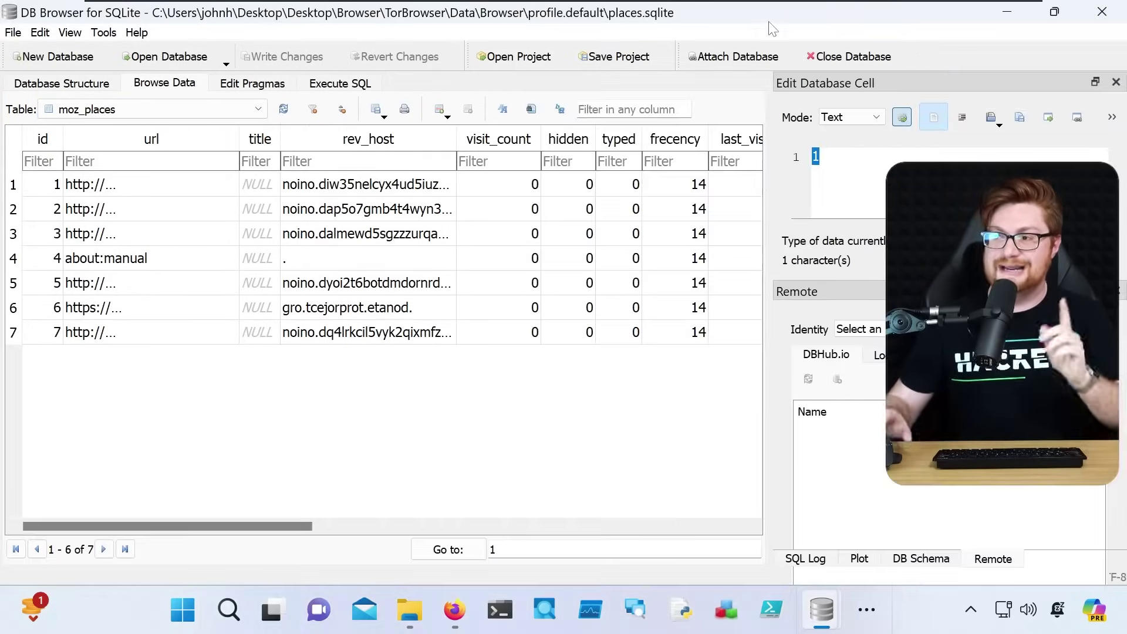
drag(239, 140, 307, 134)
drag(230, 526, 189, 509)
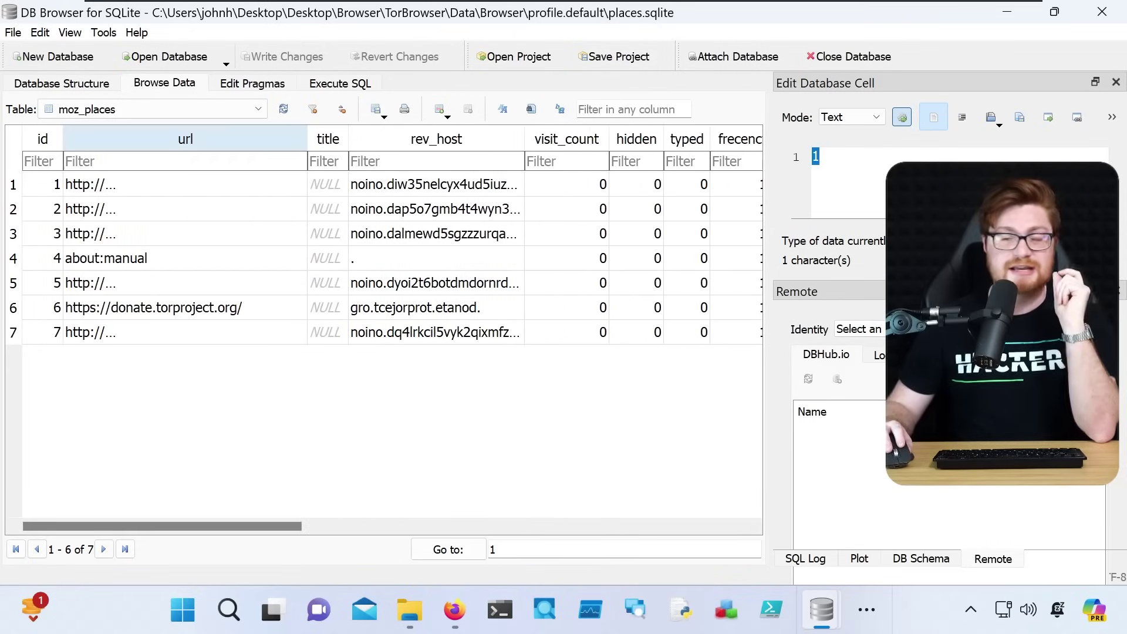
Check moz_bookmarks and the empty moz_inputhistory, then return to moz_places
click(170, 110)
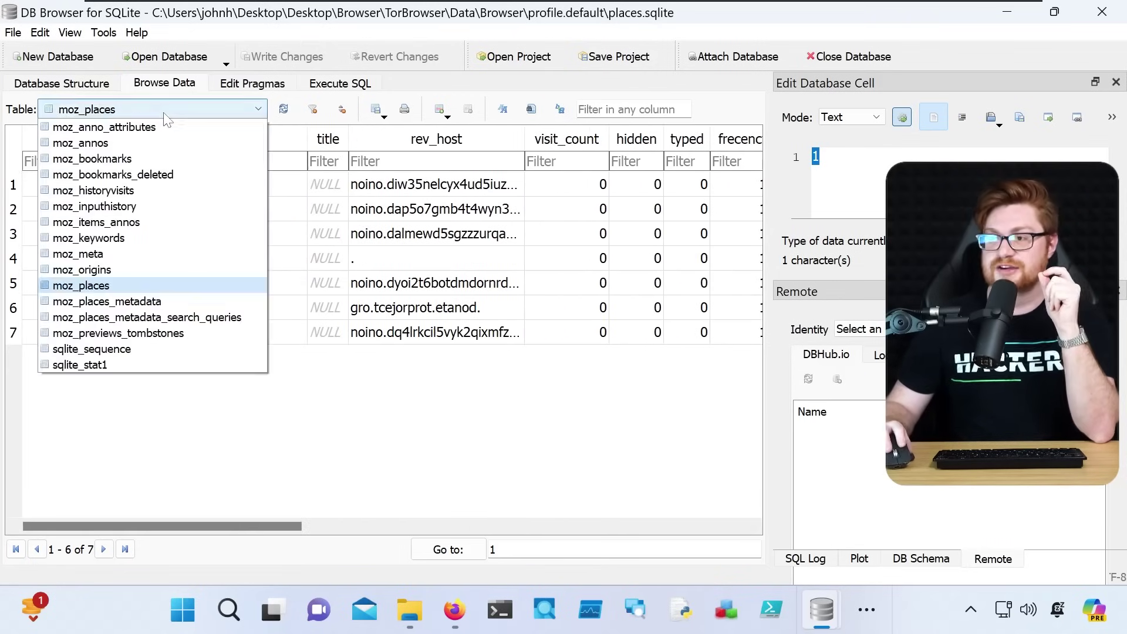
click(132, 156)
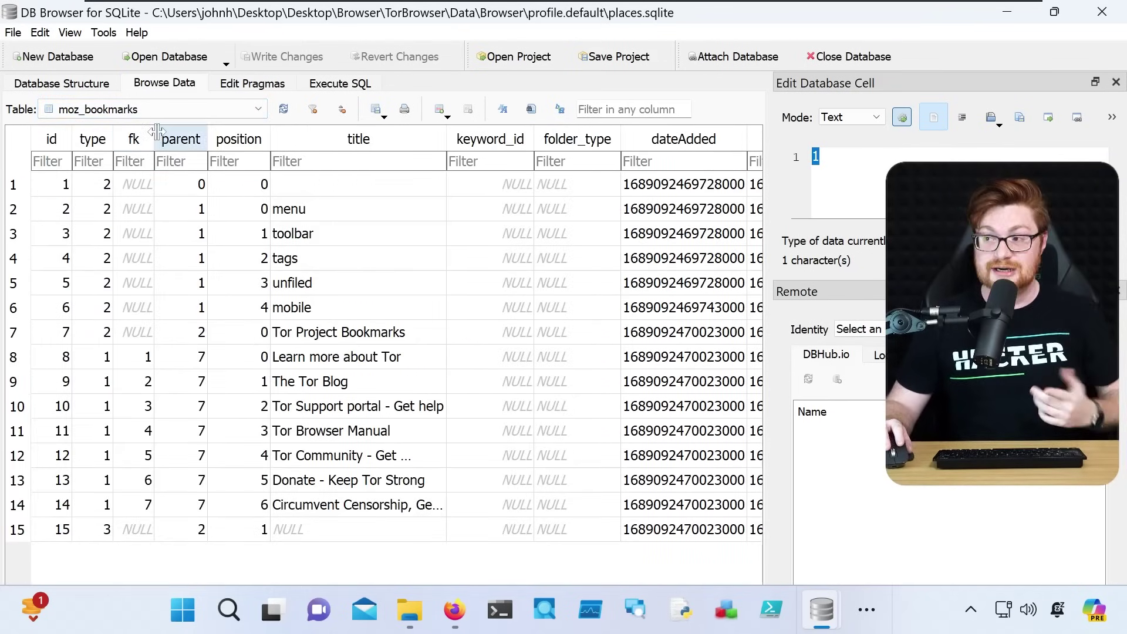
click(145, 108)
click(147, 207)
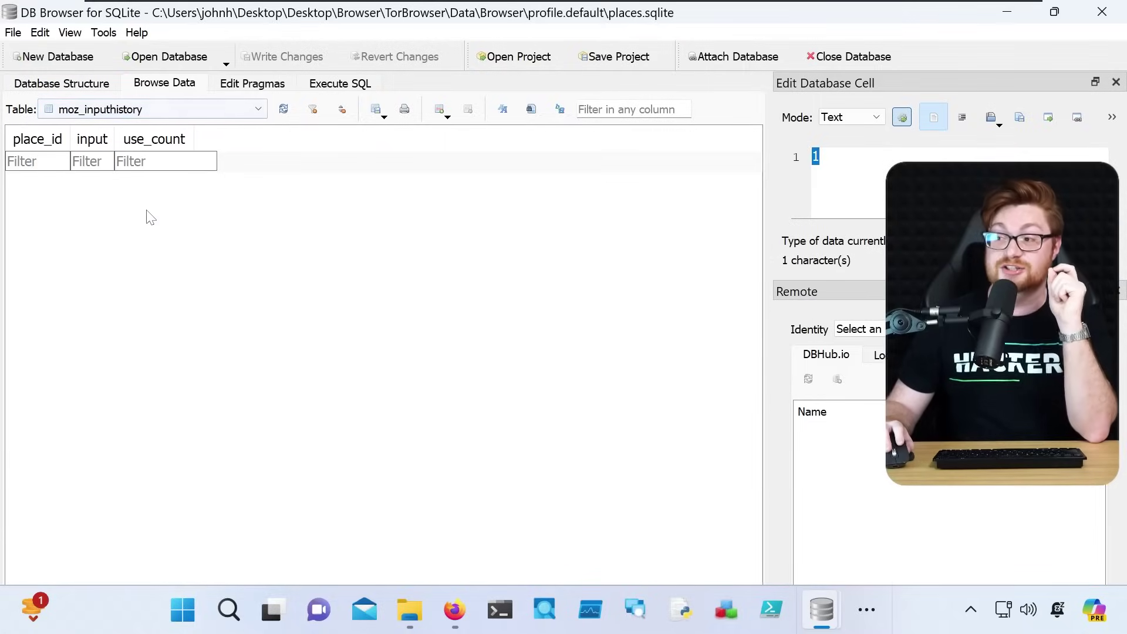
click(137, 111)
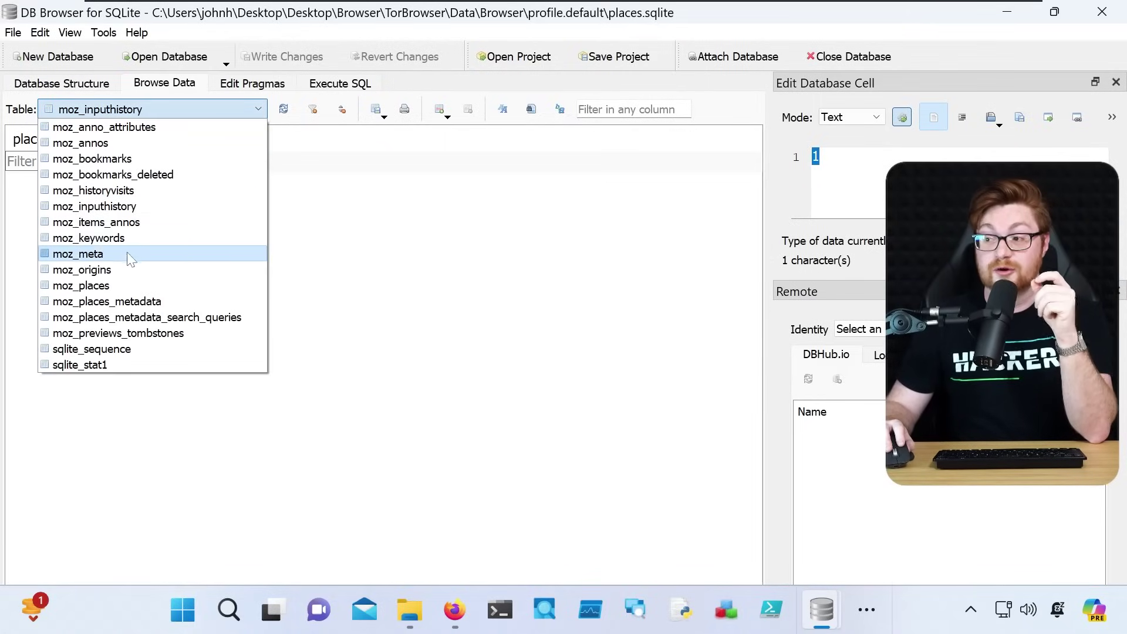
click(124, 286)
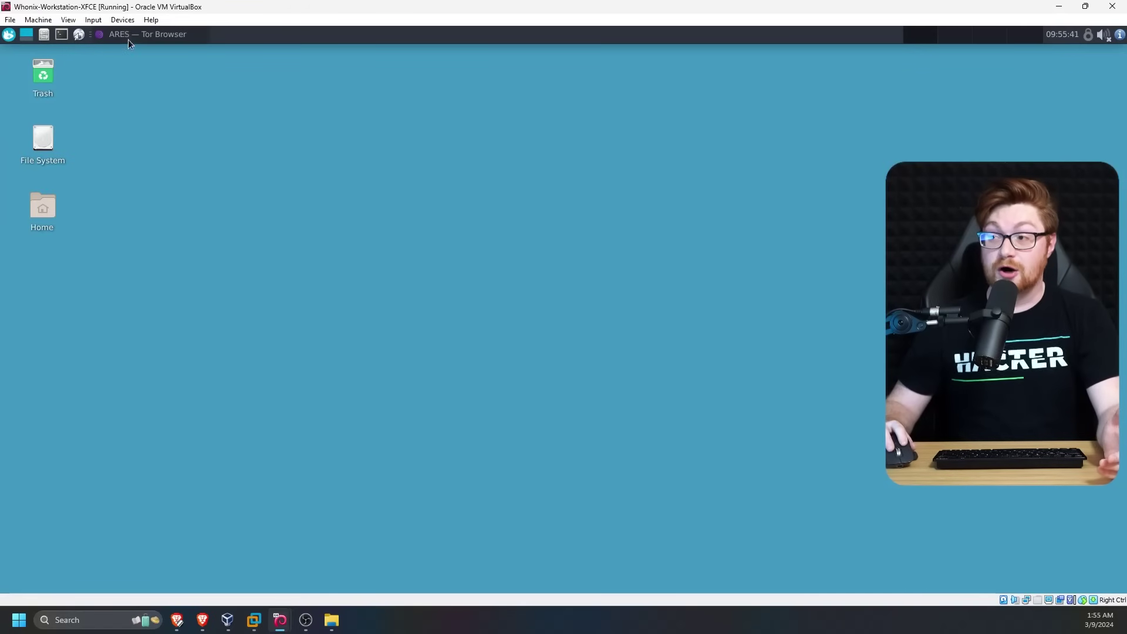
Look over the BKA seizure banner and ARES tabs in Tor Browser, then minimise it
click(127, 36)
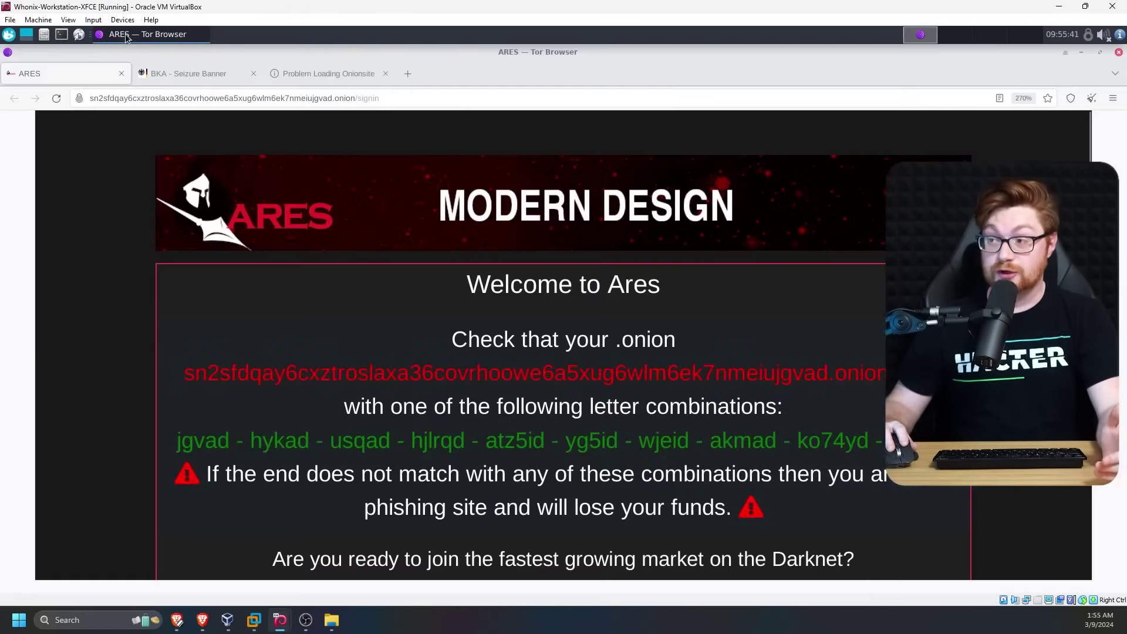
click(193, 71)
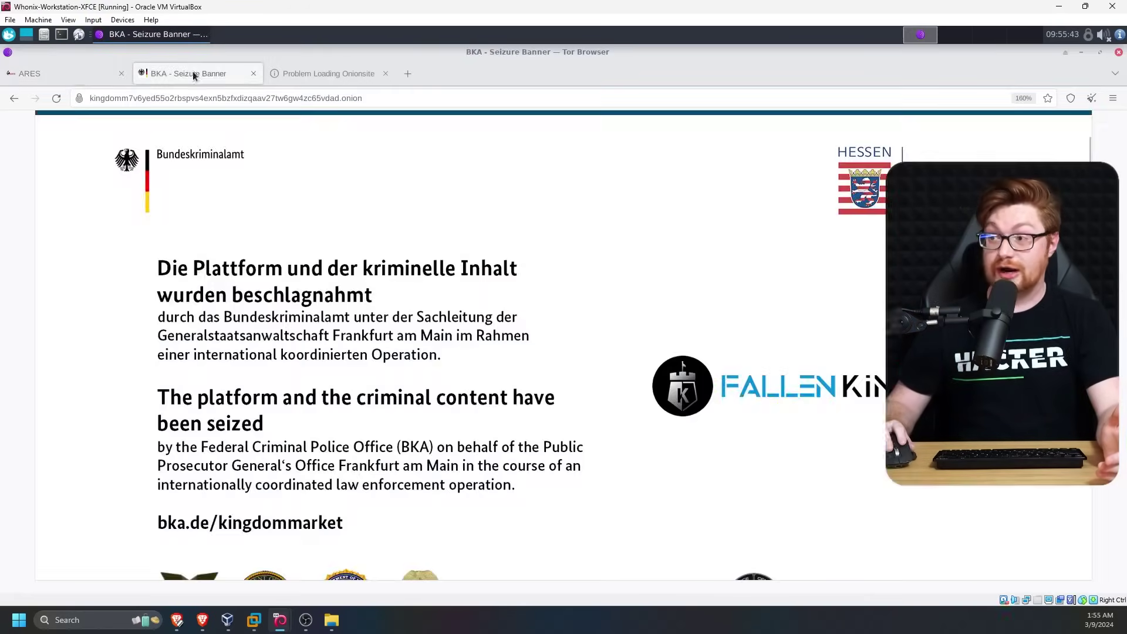
click(66, 75)
click(1080, 53)
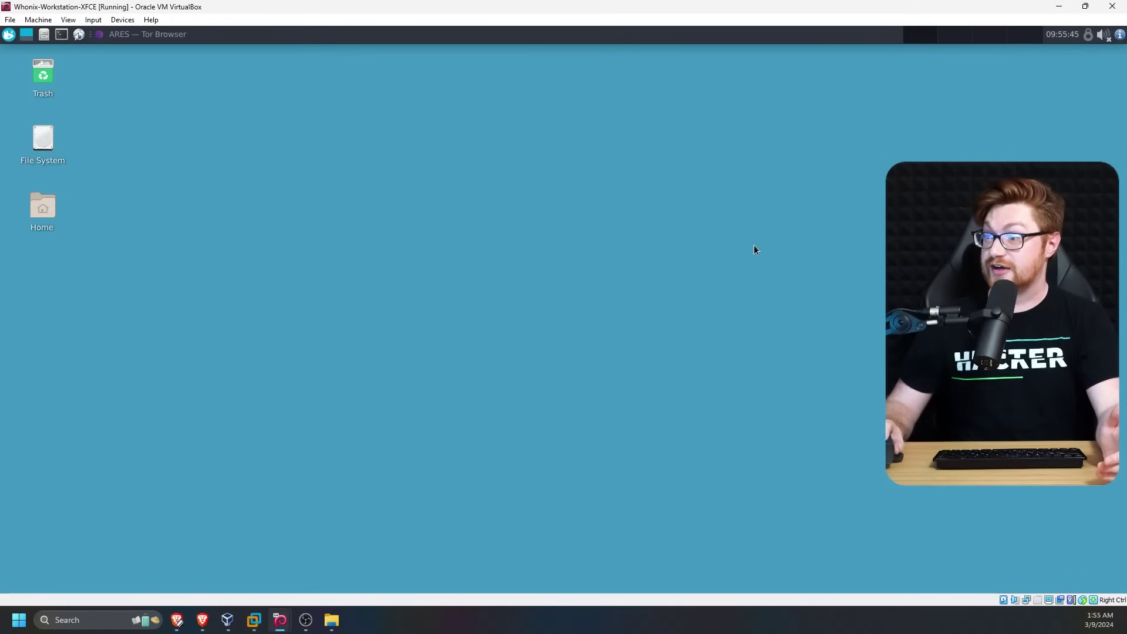
Open a fullscreen, zoomed-in terminal and list the home folder with ls -la
click(62, 35)
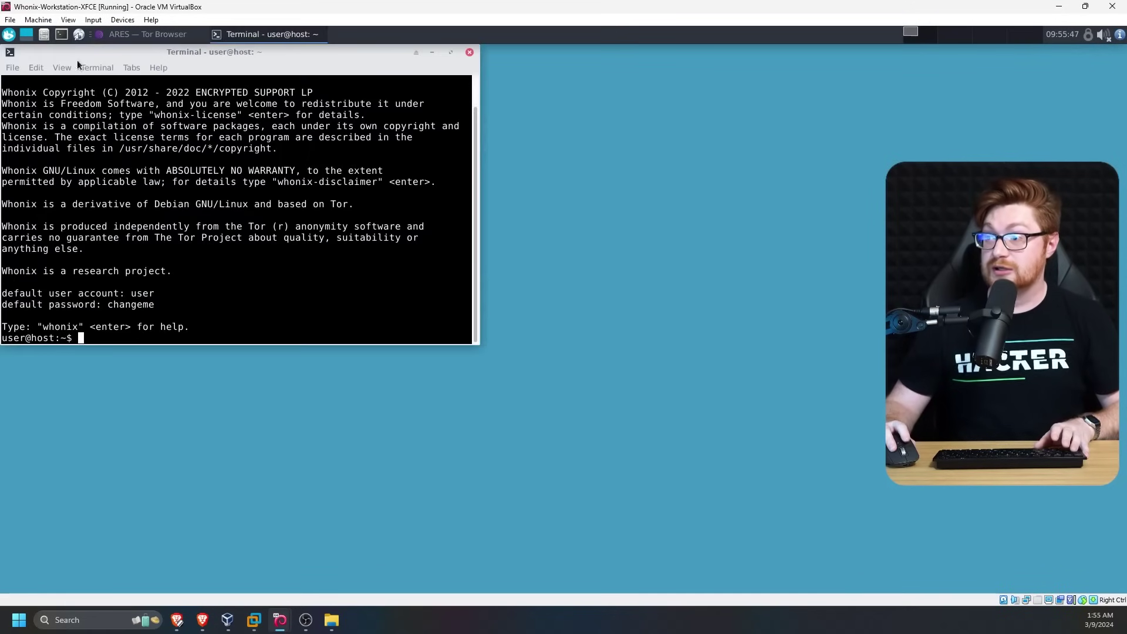
key(F11)
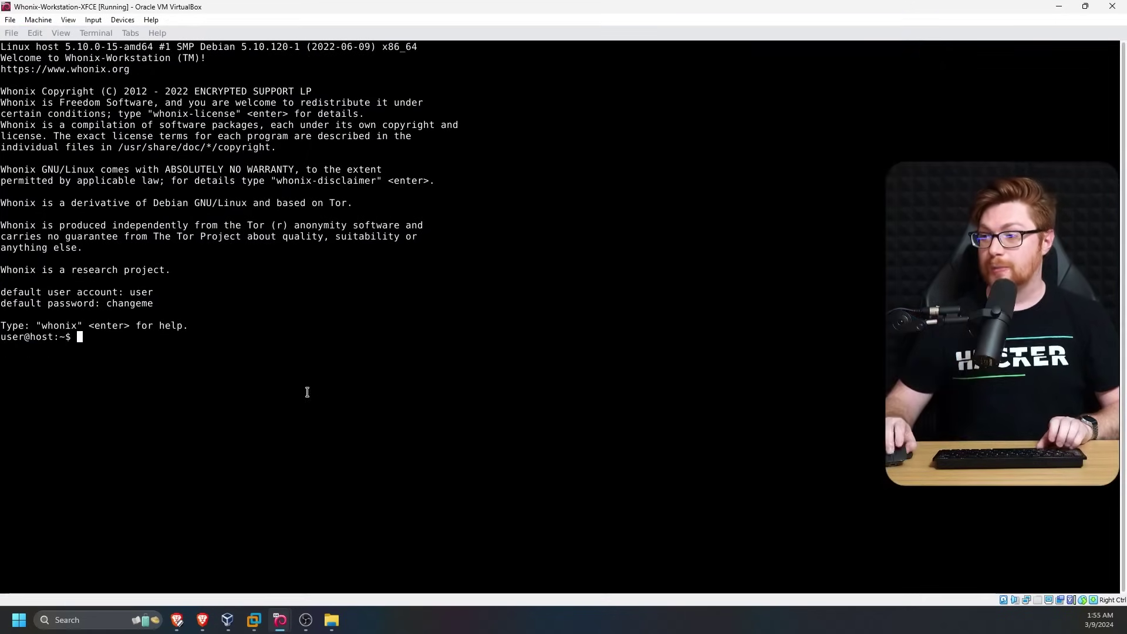
key(ctrl+plus)
key(ctrl+plus)
key(ctrl+plus)
key(ctrl+plus)
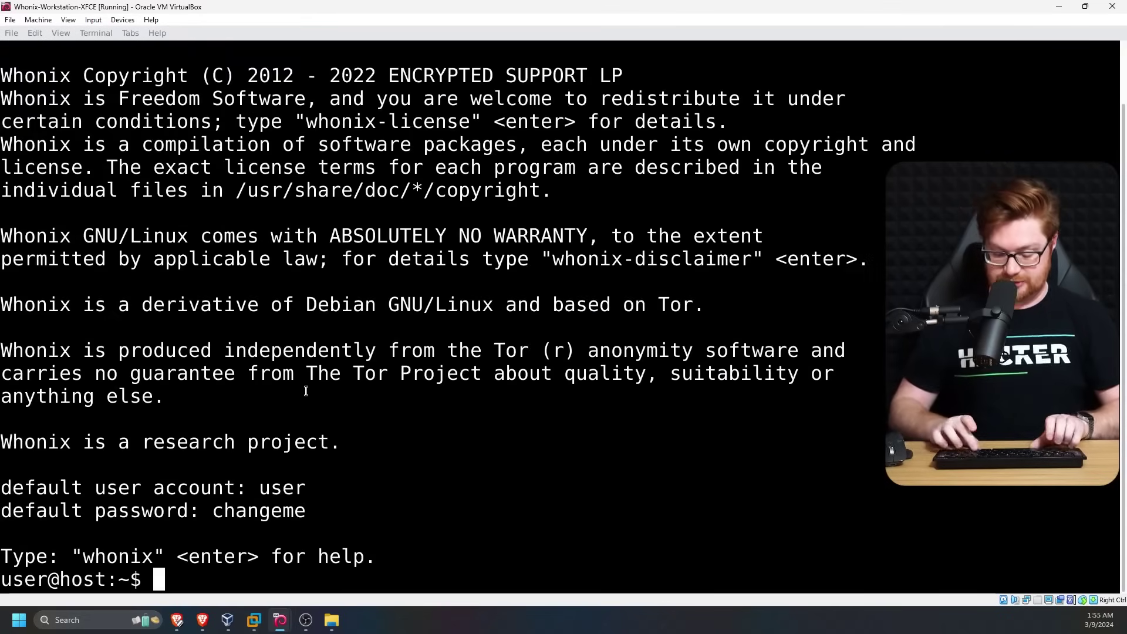
key(ctrl+l)
text(ls -la)
key(Return)
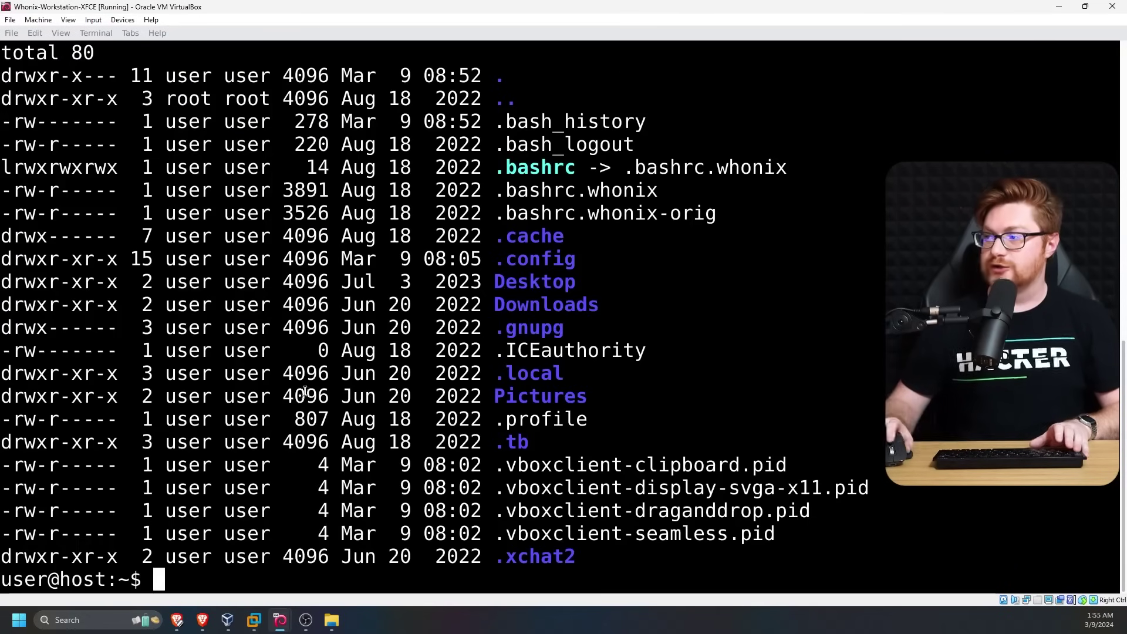
drag(498, 441, 11, 447)
click(163, 434)
Enter the .tb directory and list it with ls -la
text(cd .)
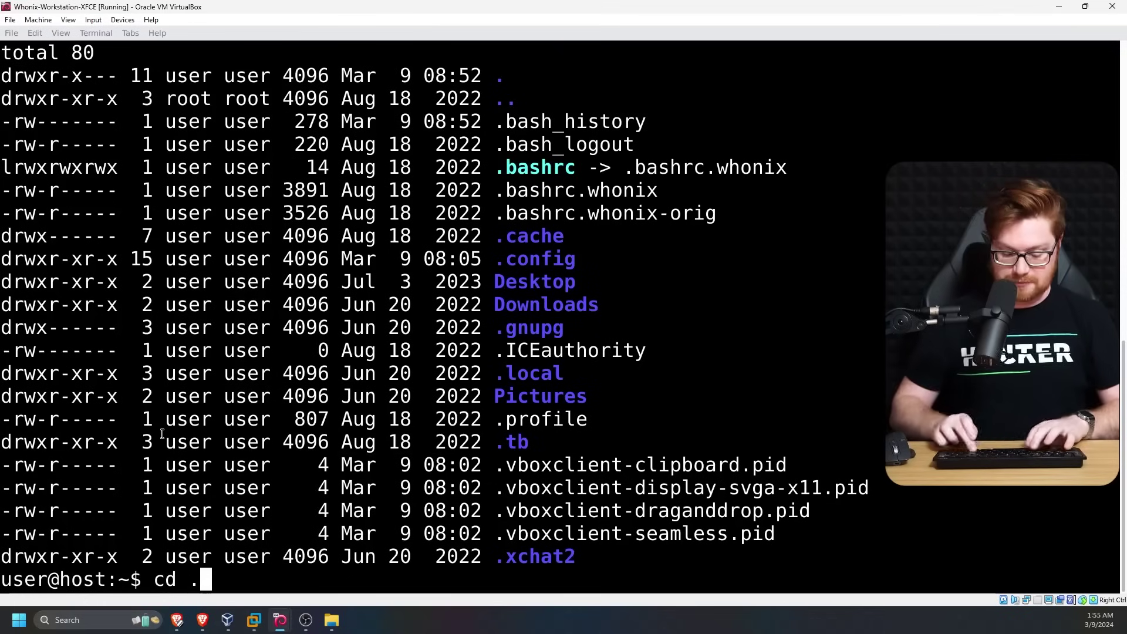
text(tb)
key(Return)
text(ls )
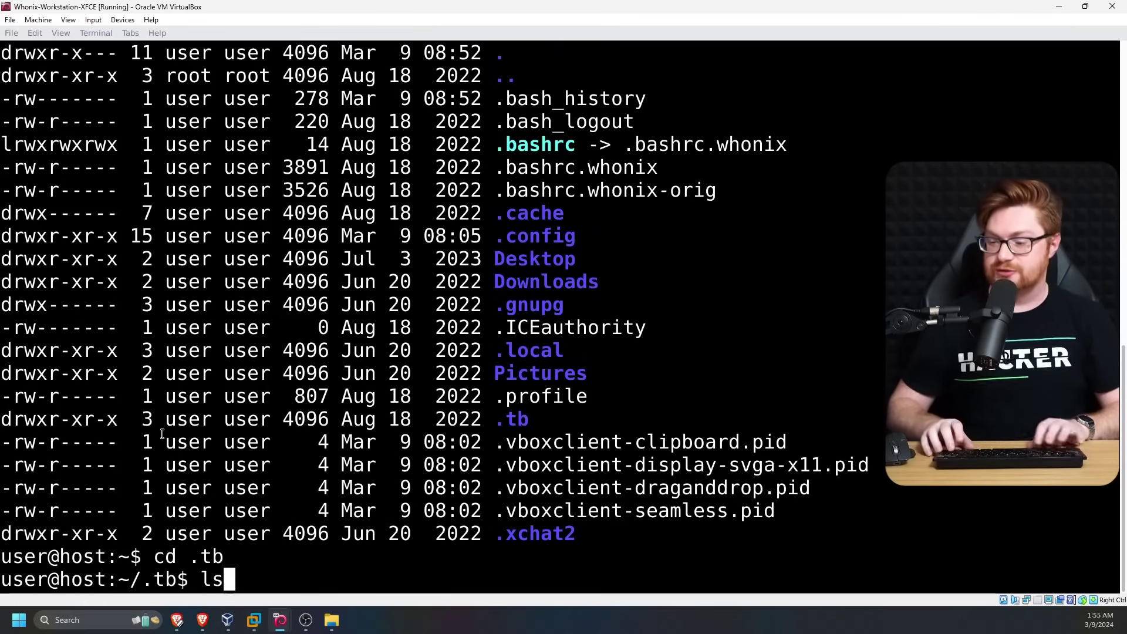
text(-la)
key(Return)
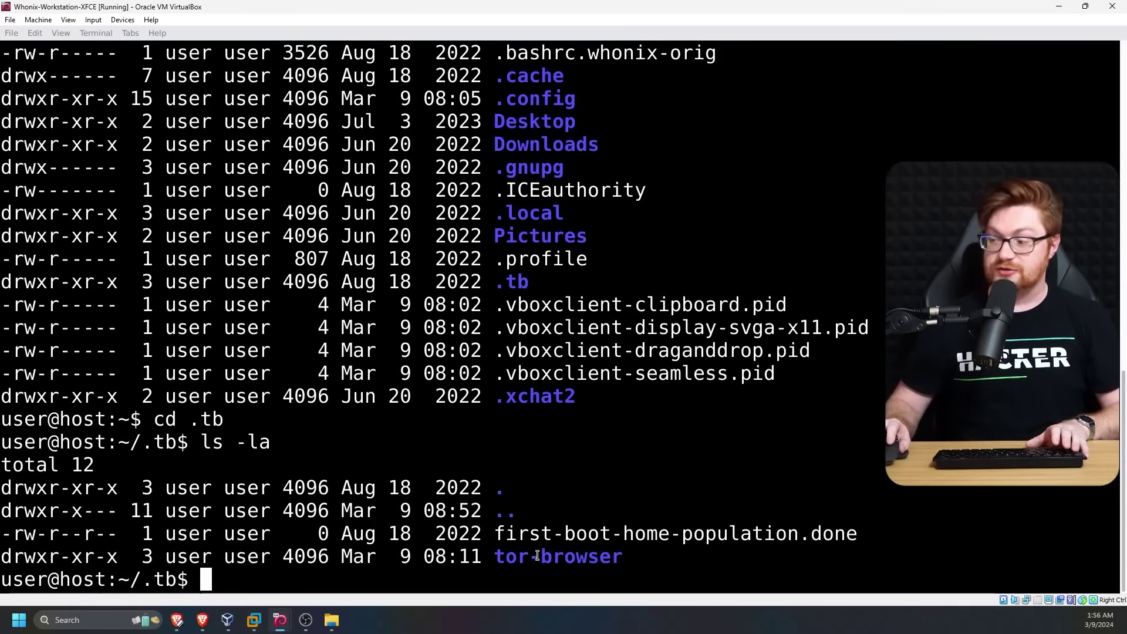
Move into tor-browser and then Browser, listing each folder with ls
double_click(537, 555)
text(cd to)
key(Tab)
key(Return)
text(ls)
key(Return)
text(cd Br)
key(Tab)
key(Return)
text(ls)
key(Return)
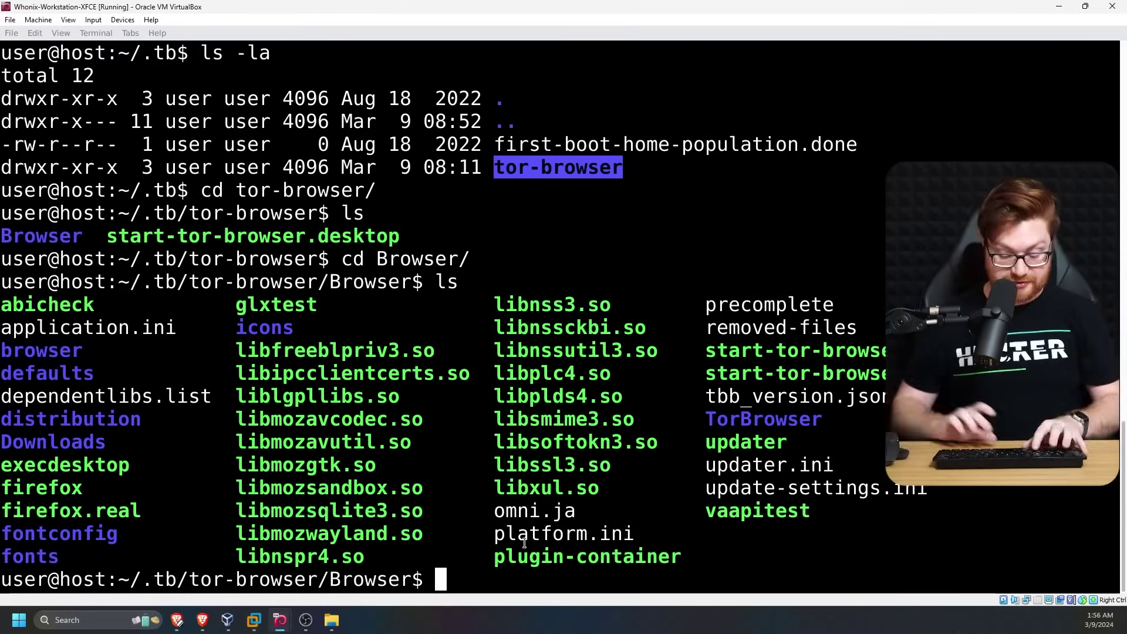
Locate places.sqlite under profile.default with find -name and copy its path
text(find | gre)
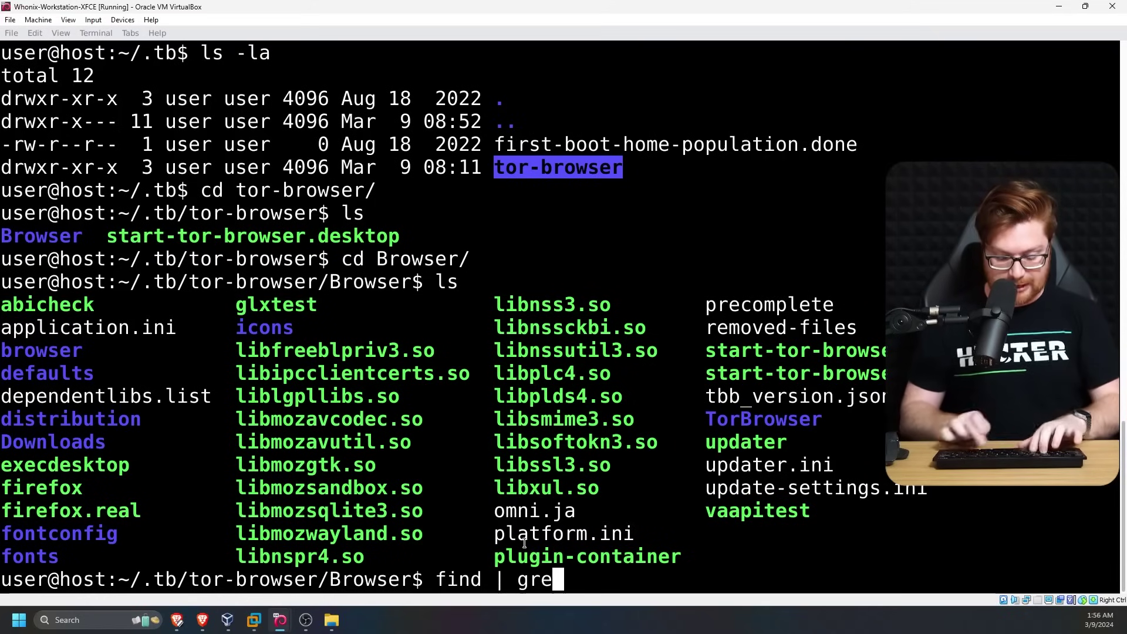
text(p places.sqlite)
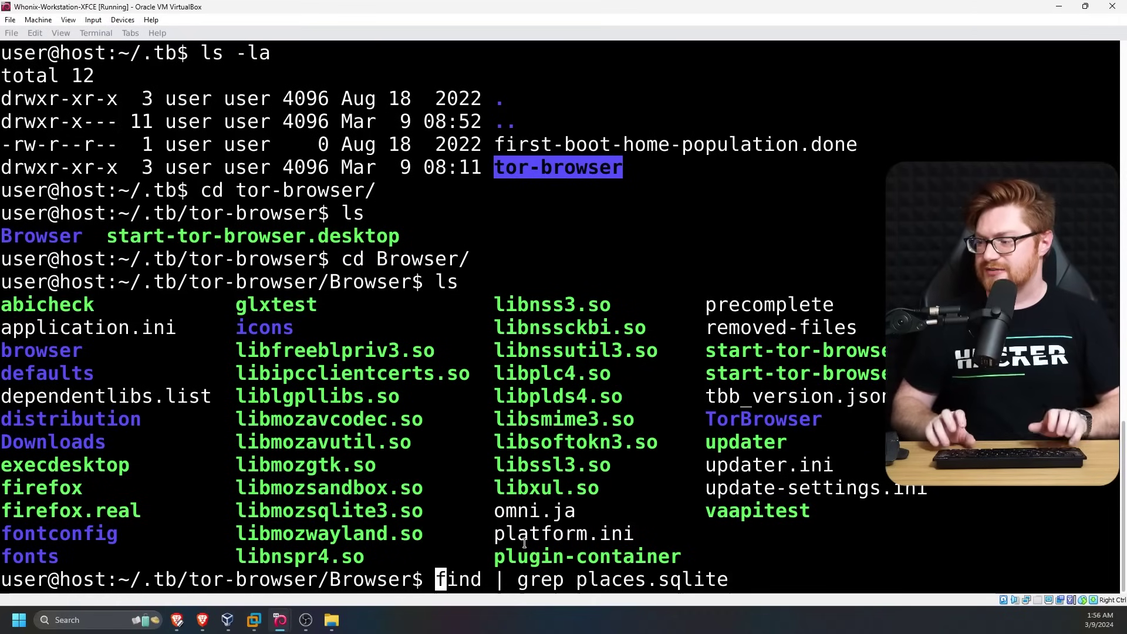
key(BackSpace)
key(BackSpace)
key(BackSpace)
key(BackSpace)
key(BackSpace)
key(BackSpace)
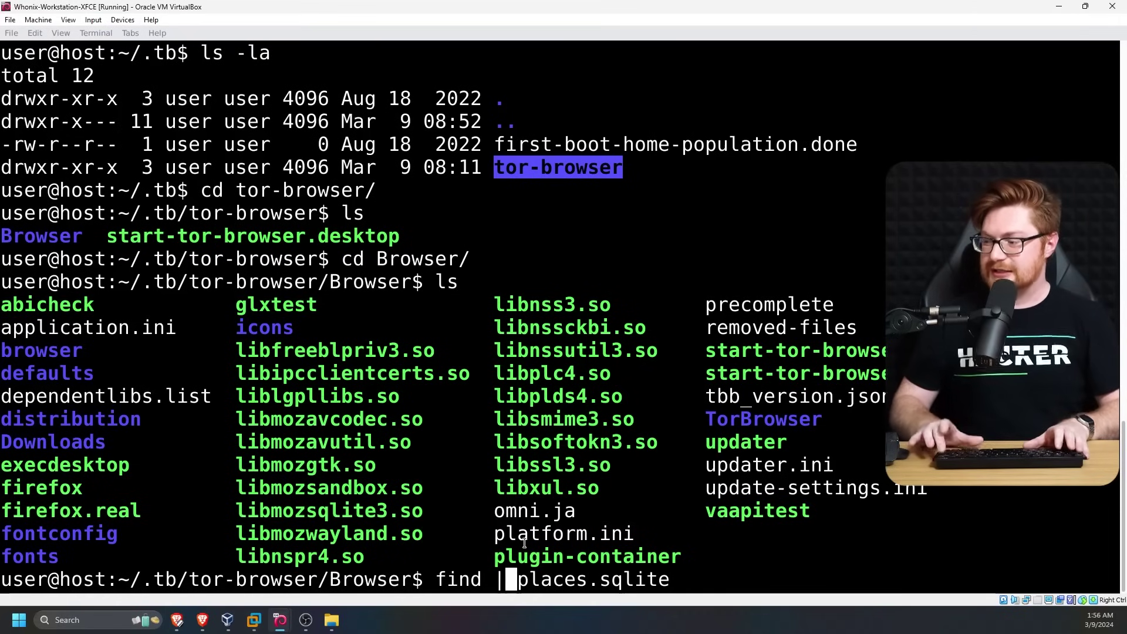
text(-ane)
key(BackSpace)
key(BackSpace)
key(BackSpace)
text(name)
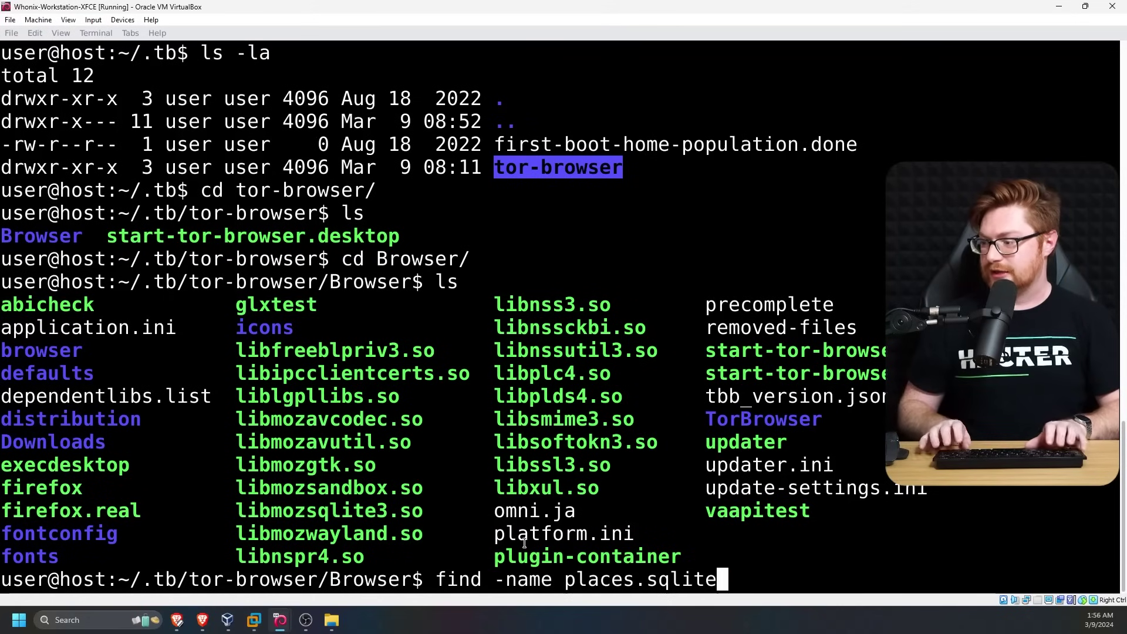
key(Return)
double_click(489, 555)
right_click(489, 557)
click(513, 400)
Discard the apt install command and run sqlitebrowser with the pasted places.sqlite path
text(sudo apt install)
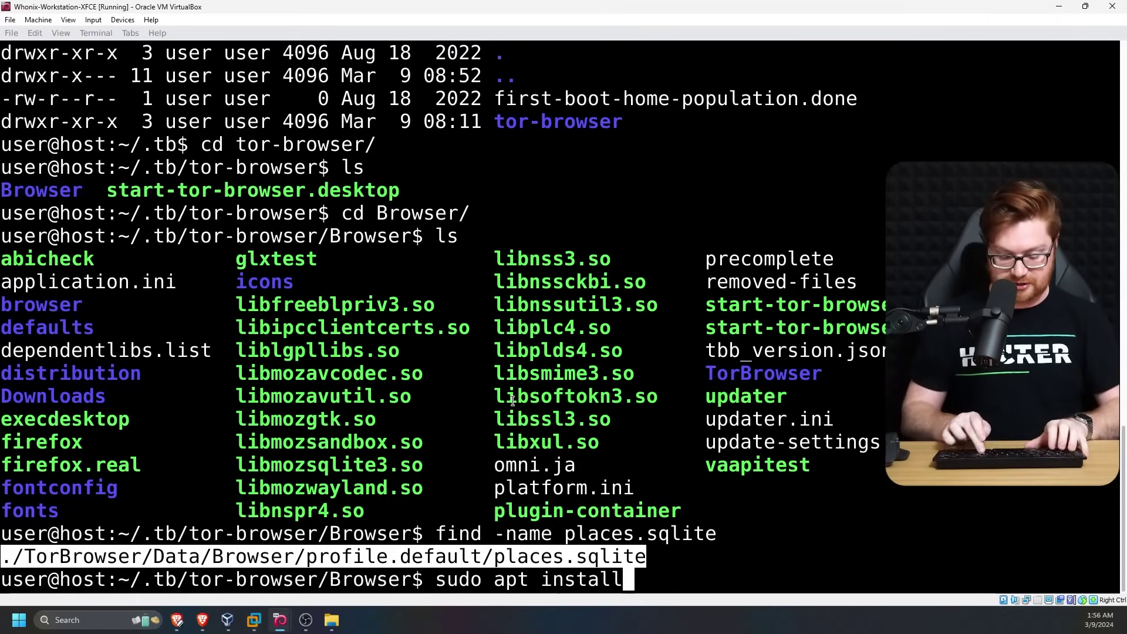
text( sqlitebro)
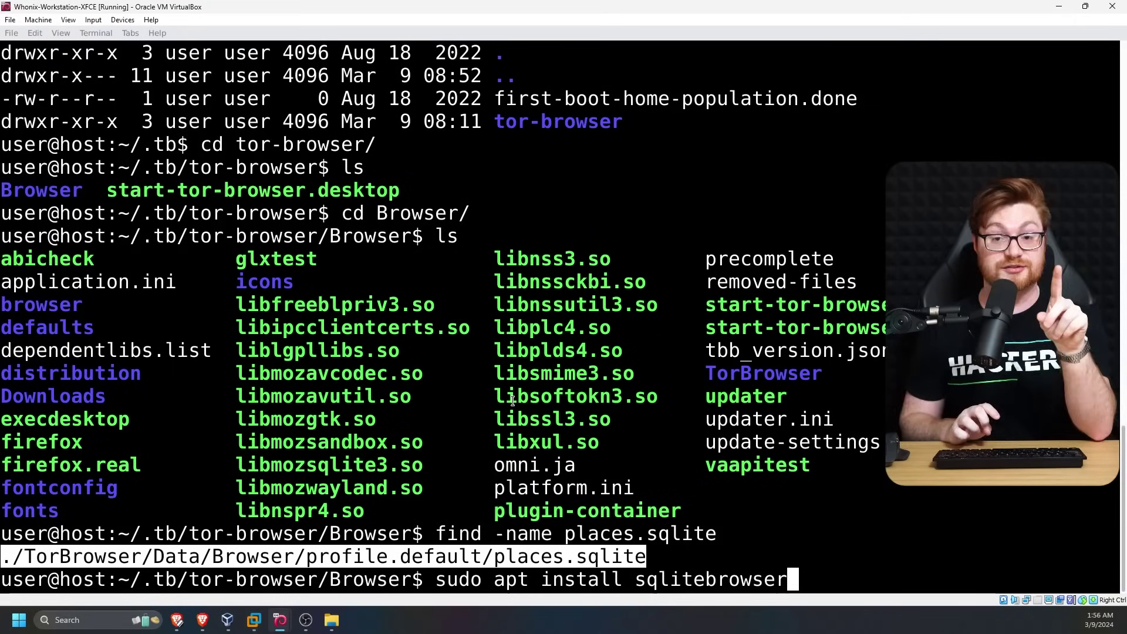
text(wser)
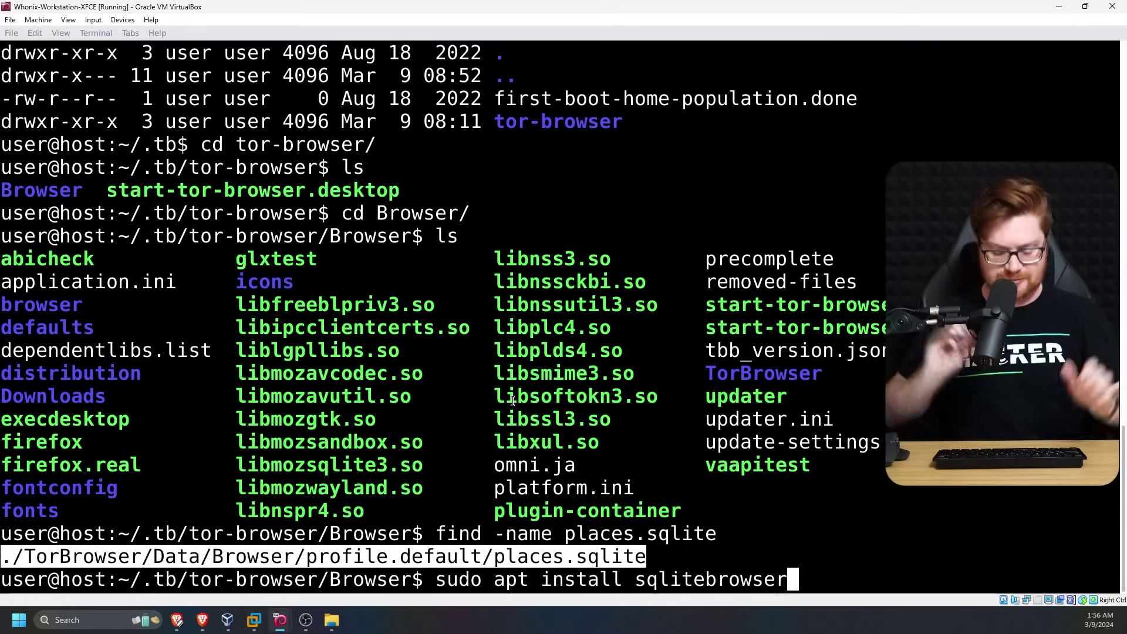
key(ctrl+u)
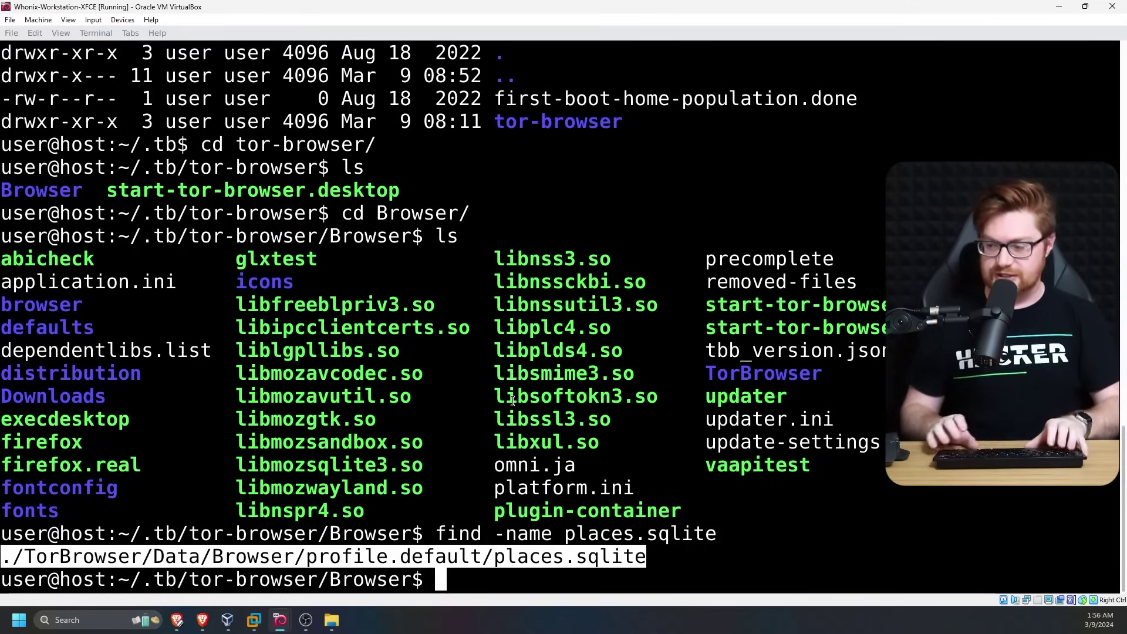
text(sqlitebrows)
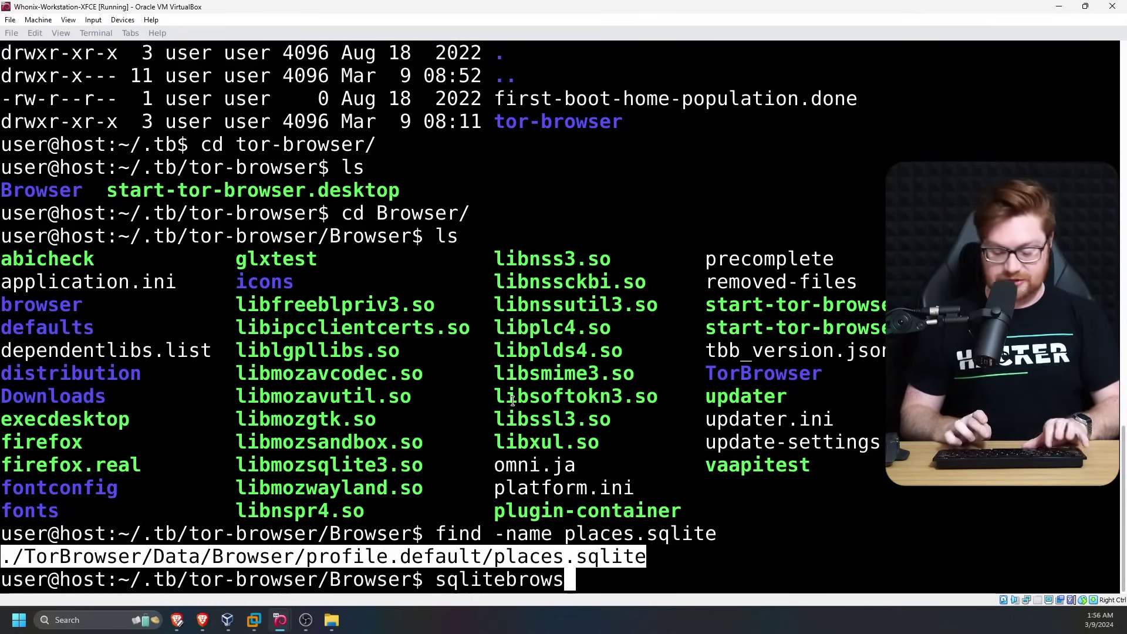
text(er)
middle_click(514, 401)
key(Return)
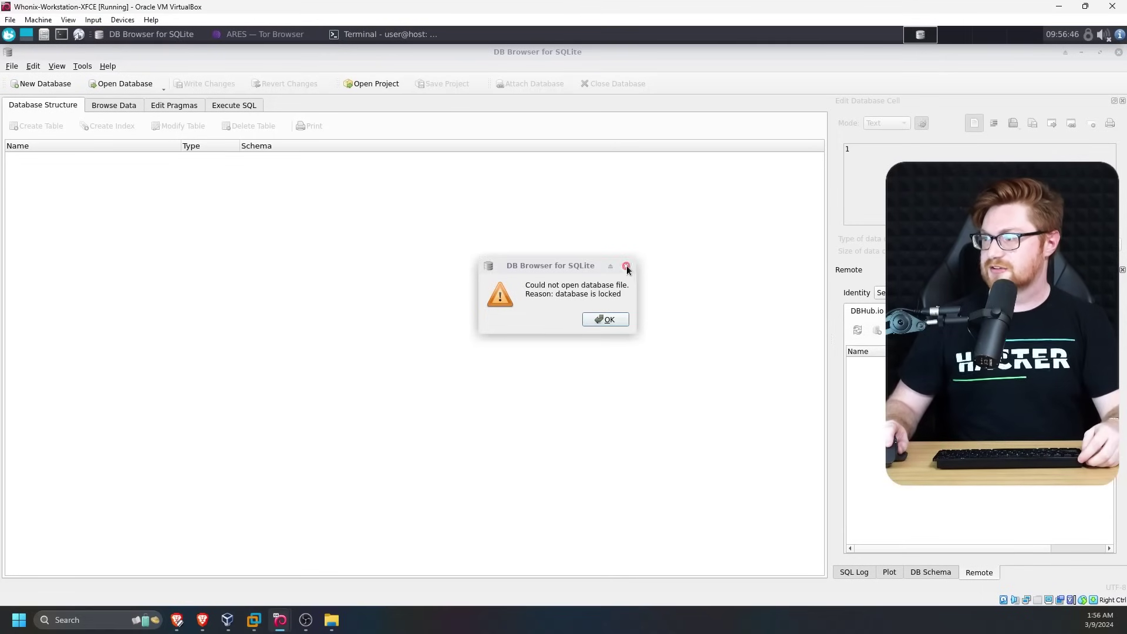
Close Tor Browser to release the lock, dismiss the error, and rerun the sqlitebrowser command
click(251, 34)
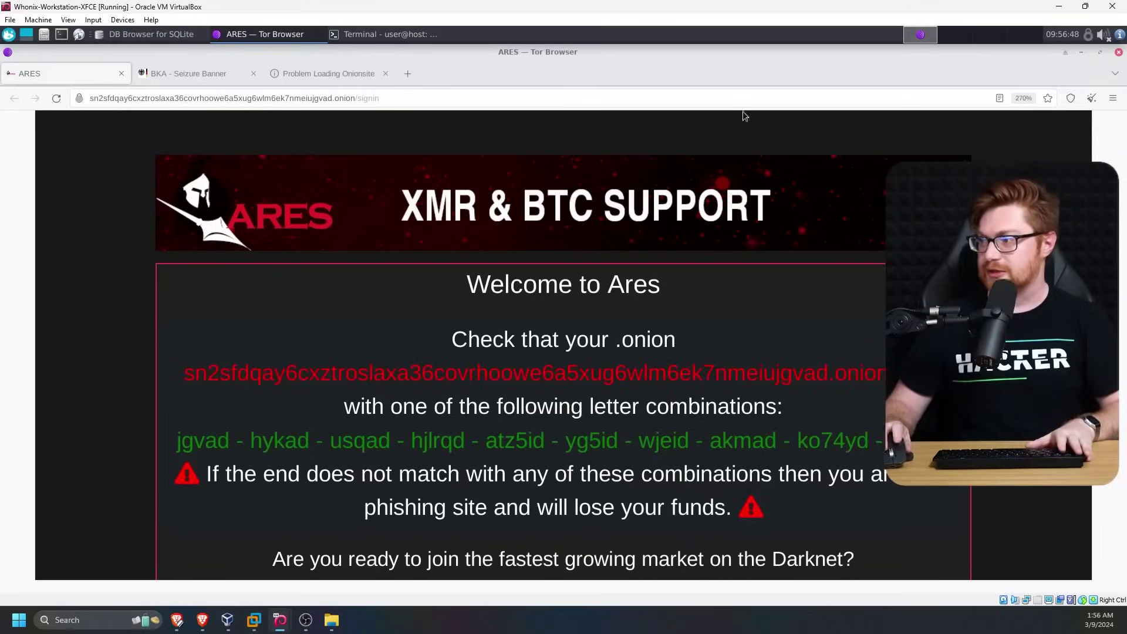
click(1116, 54)
click(626, 267)
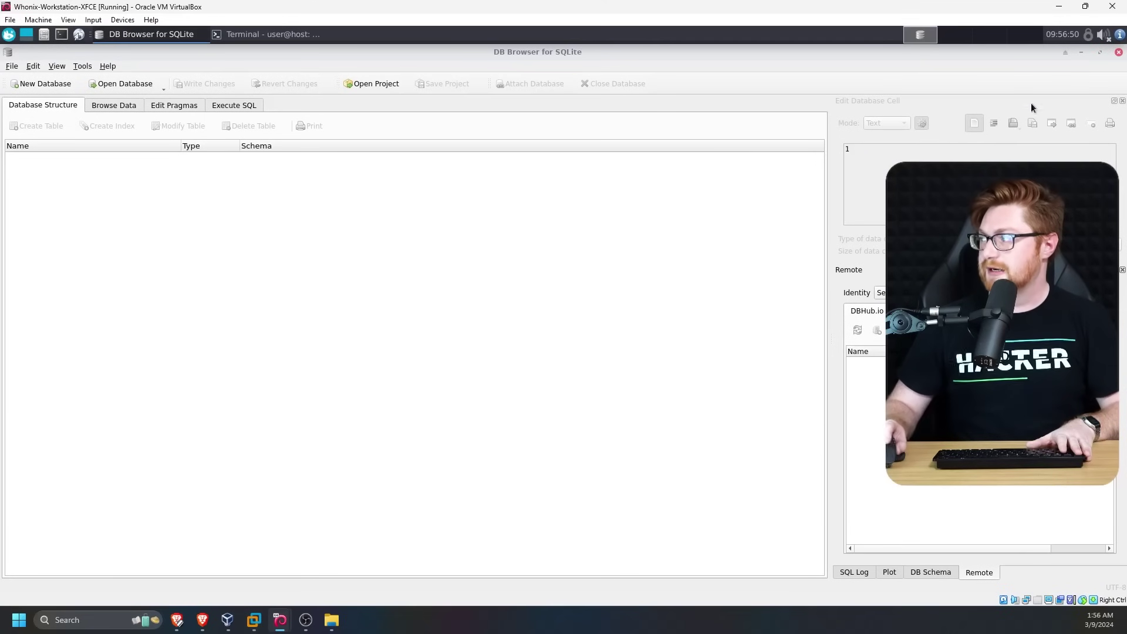
click(1118, 52)
key(Up)
key(Return)
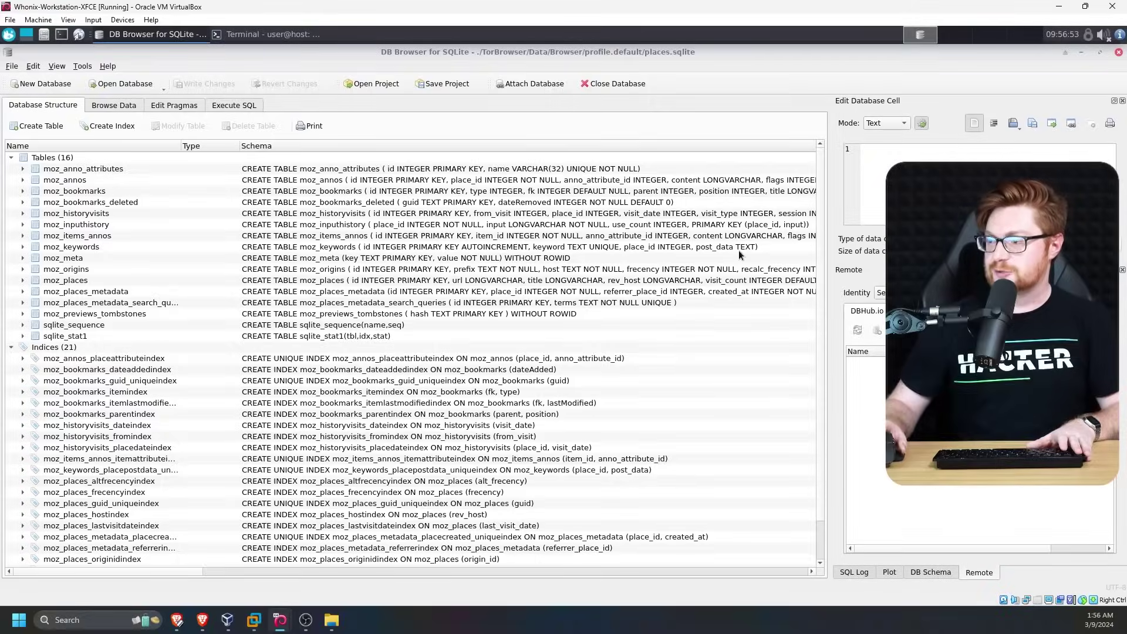
Browse the moz_places table's 7 rows with a widened url column
click(114, 105)
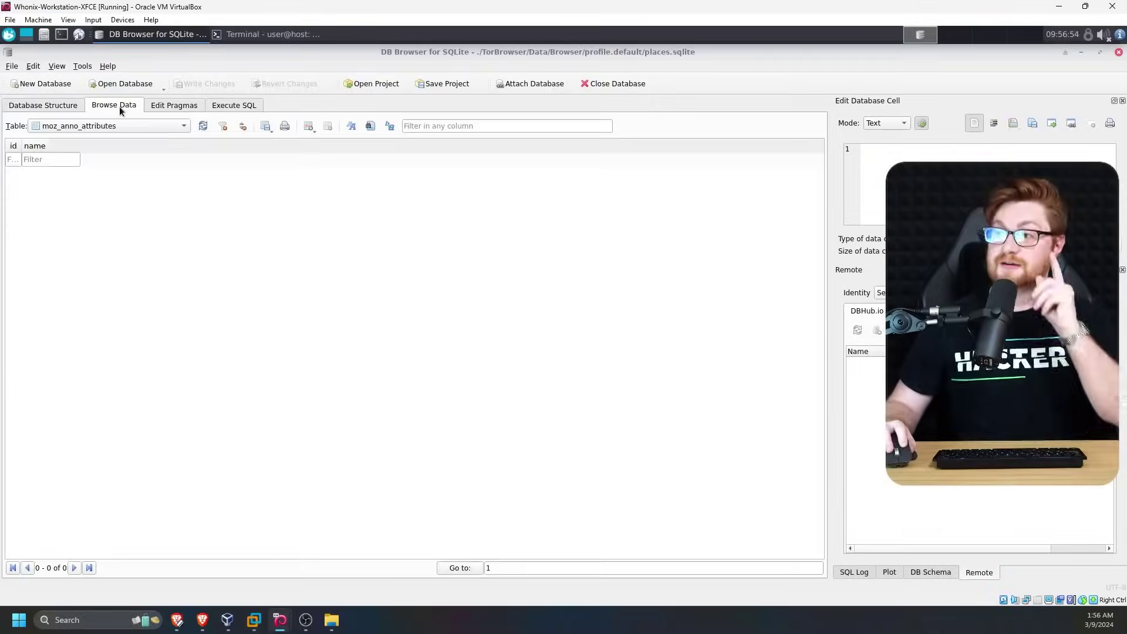
click(93, 127)
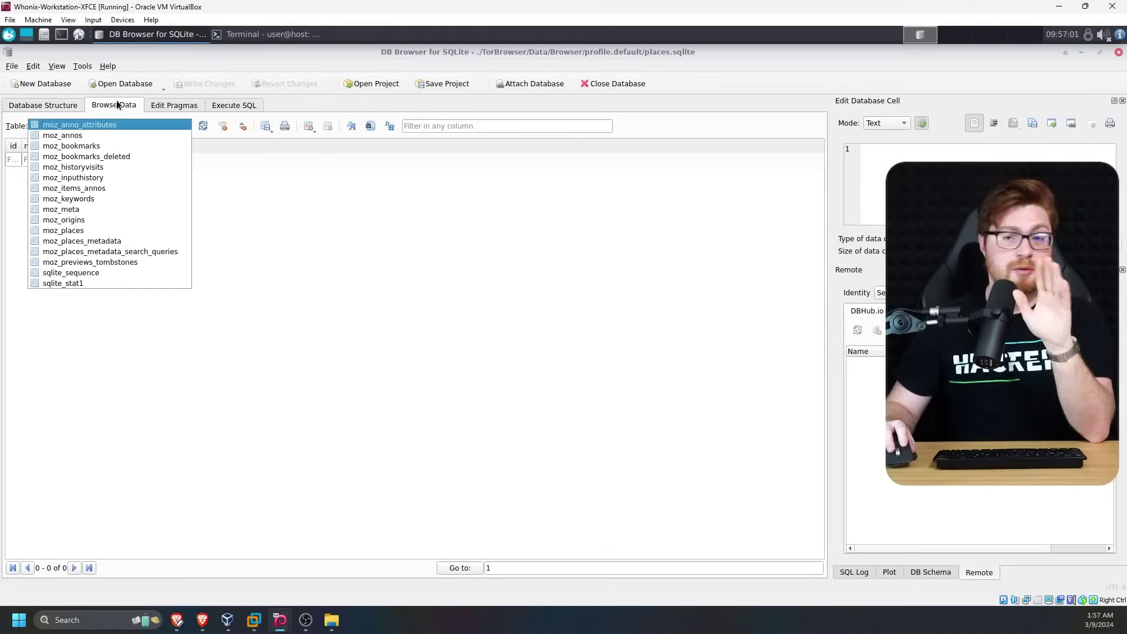
click(79, 233)
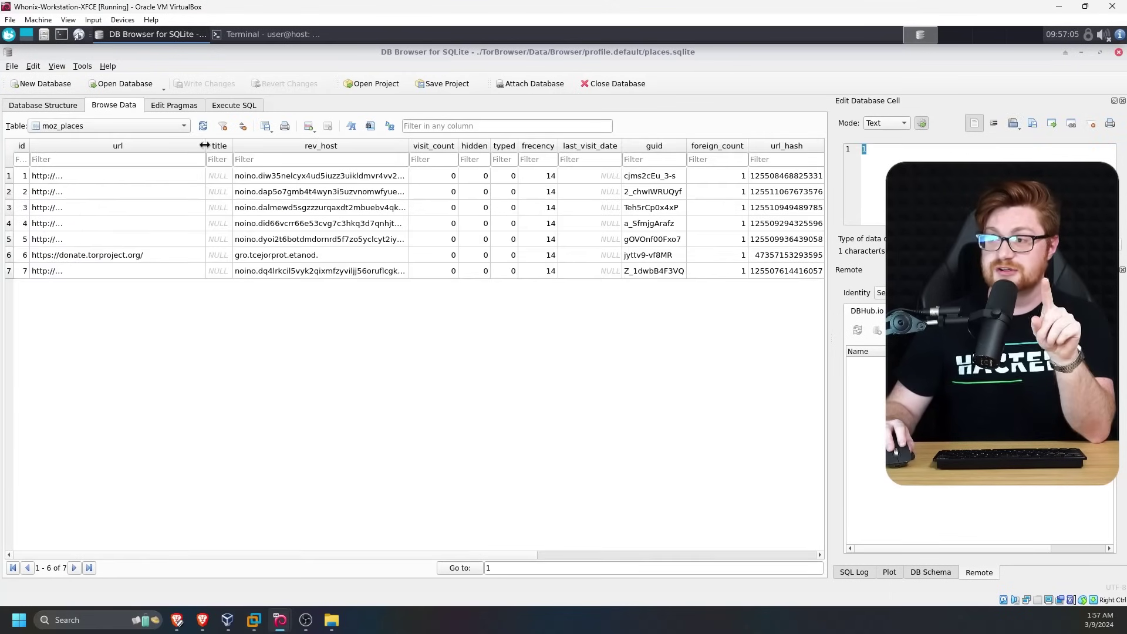
drag(206, 147, 234, 152)
drag(473, 554, 750, 542)
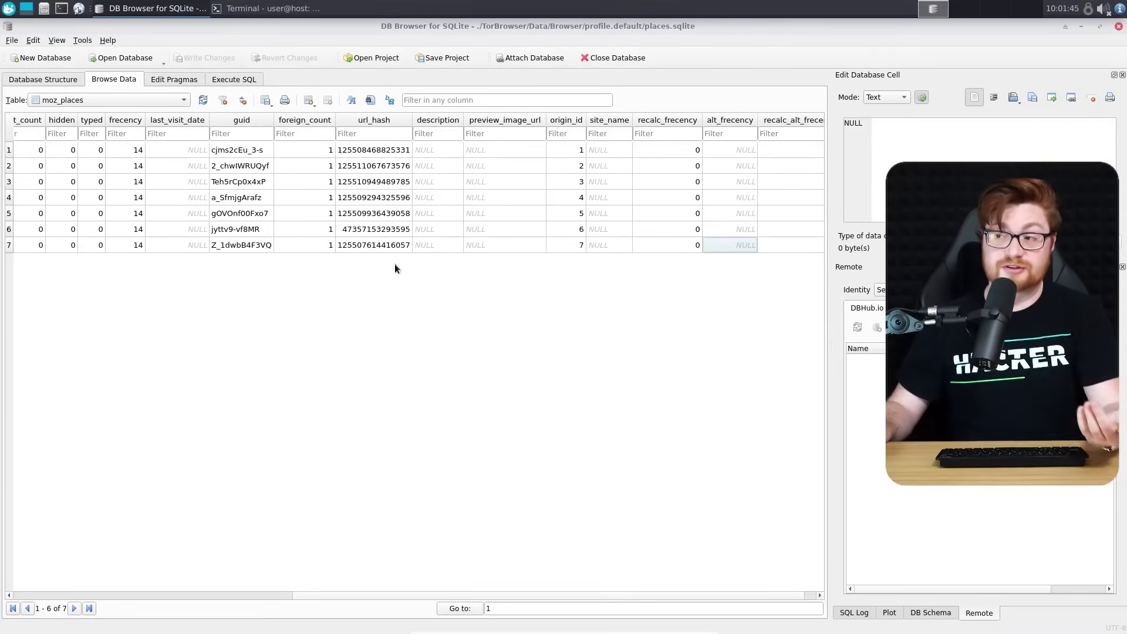
Launch Tor Browser and open History from its main menu, which shows no entries
click(79, 10)
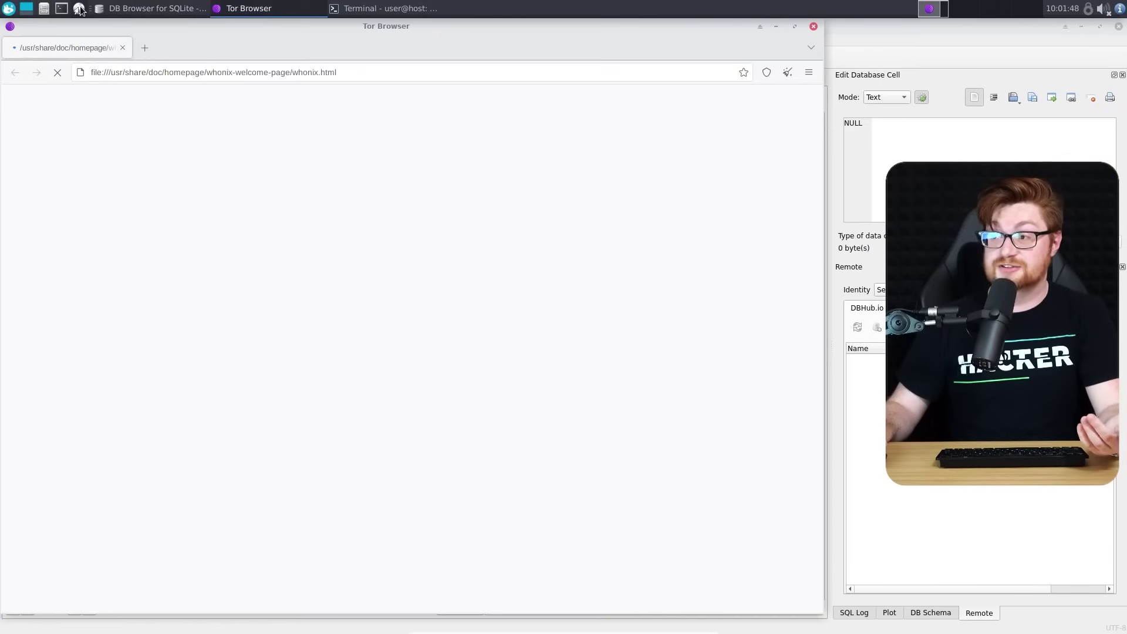
click(809, 72)
click(679, 203)
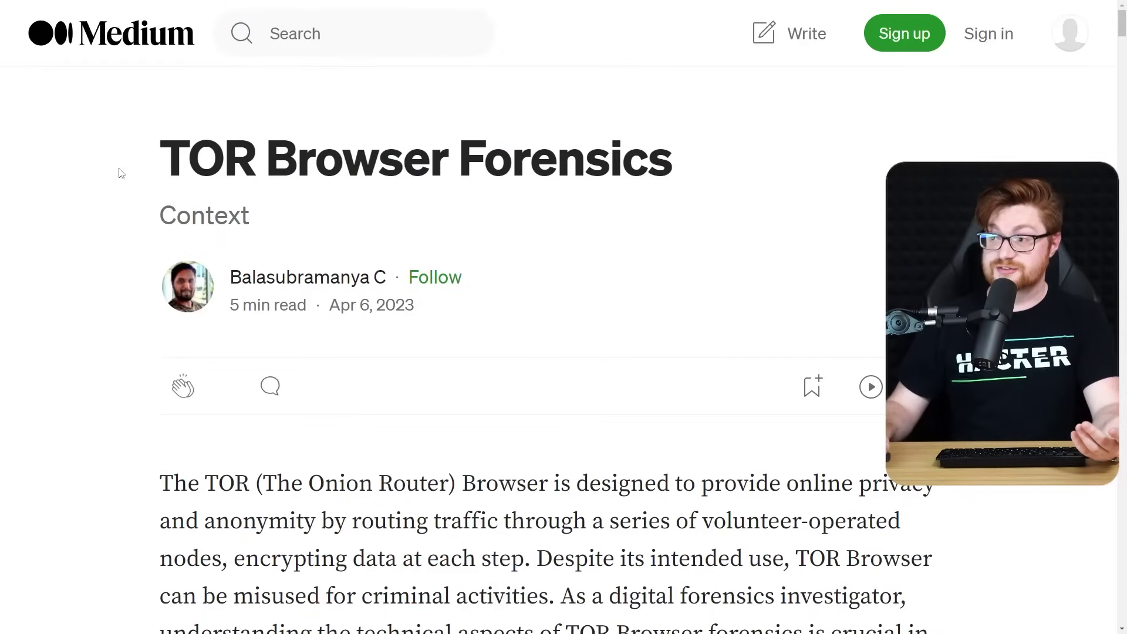
Highlight the TOR Browser Forensics article's title, publication date and author name, then clear the selection
drag(165, 171, 793, 178)
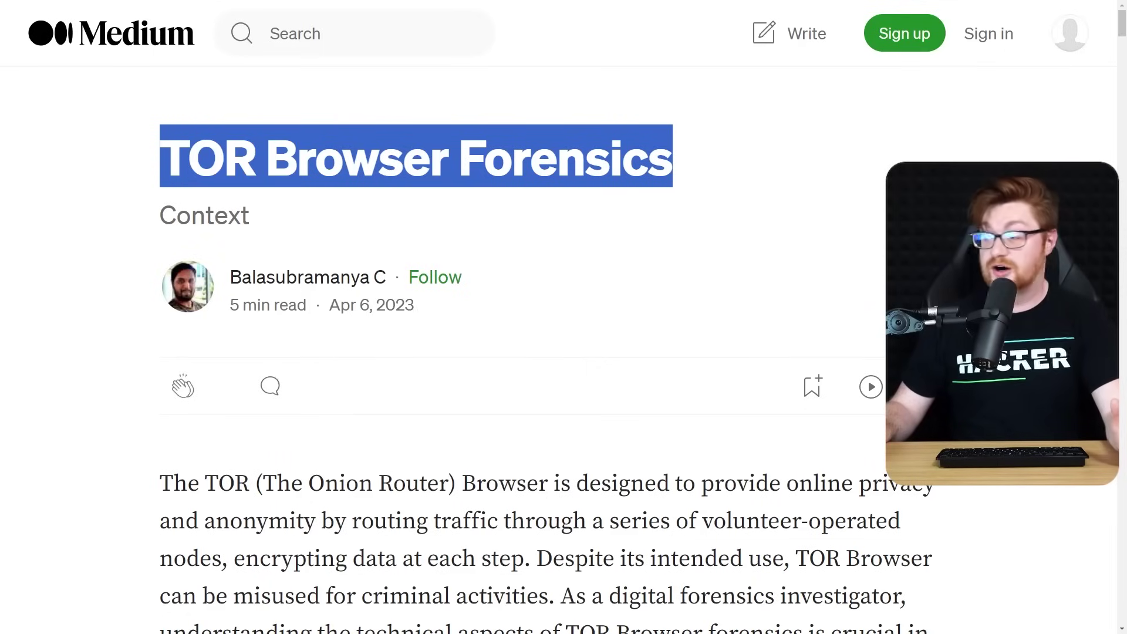
drag(420, 317, 339, 304)
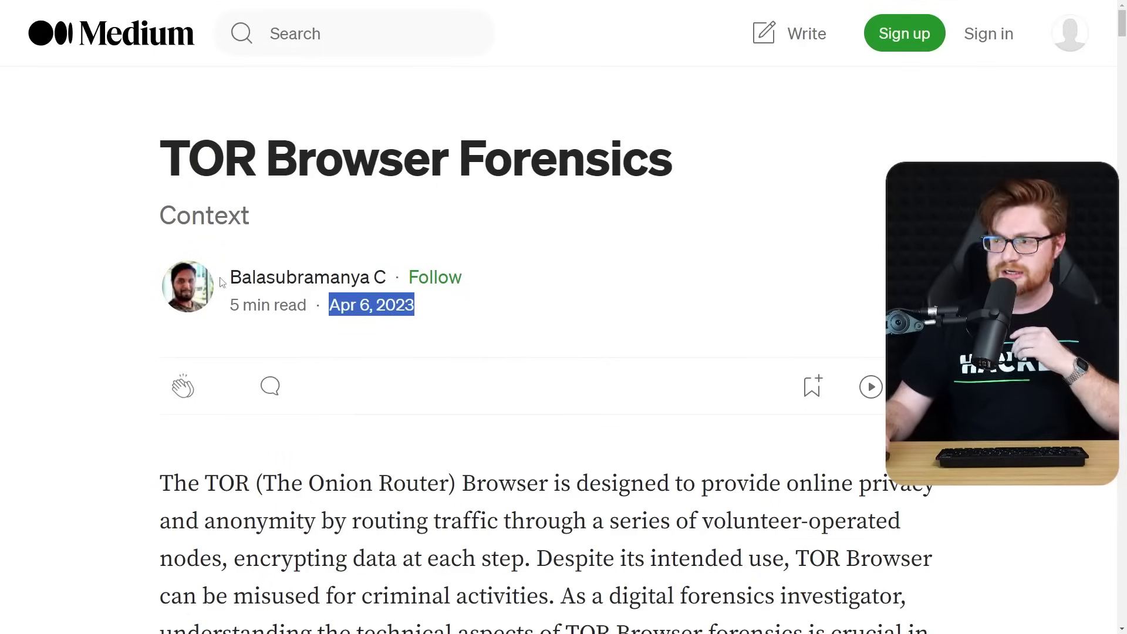
drag(229, 278, 490, 279)
click(699, 310)
Scroll down through the article's netstat section, marking a line along the way
scroll(698, 310, down, 3)
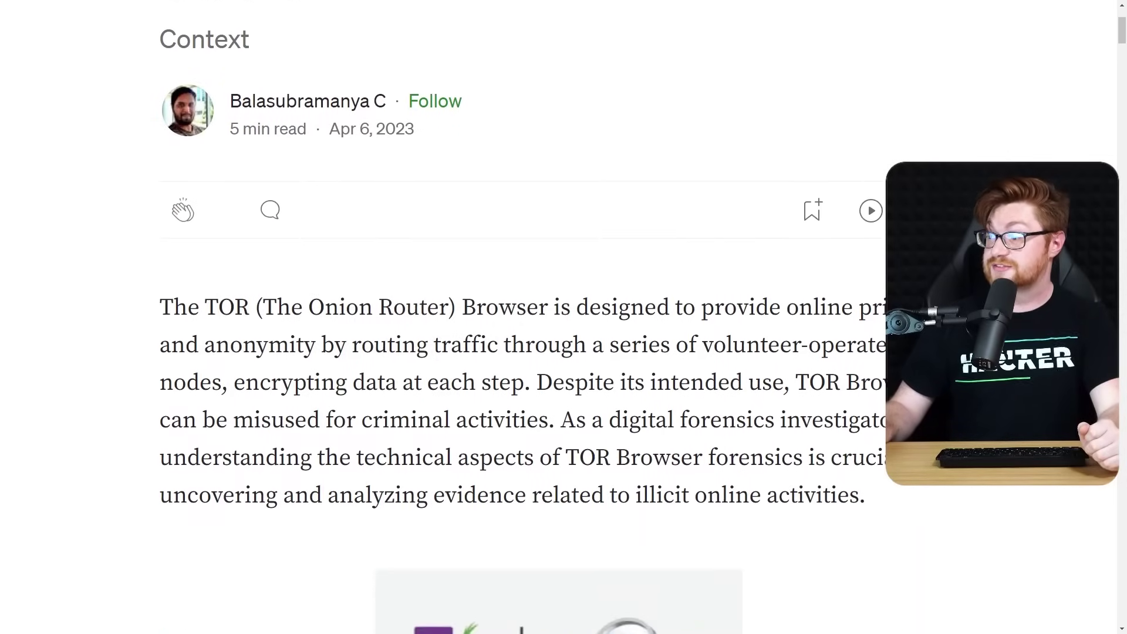
scroll(551, 317, down, 7)
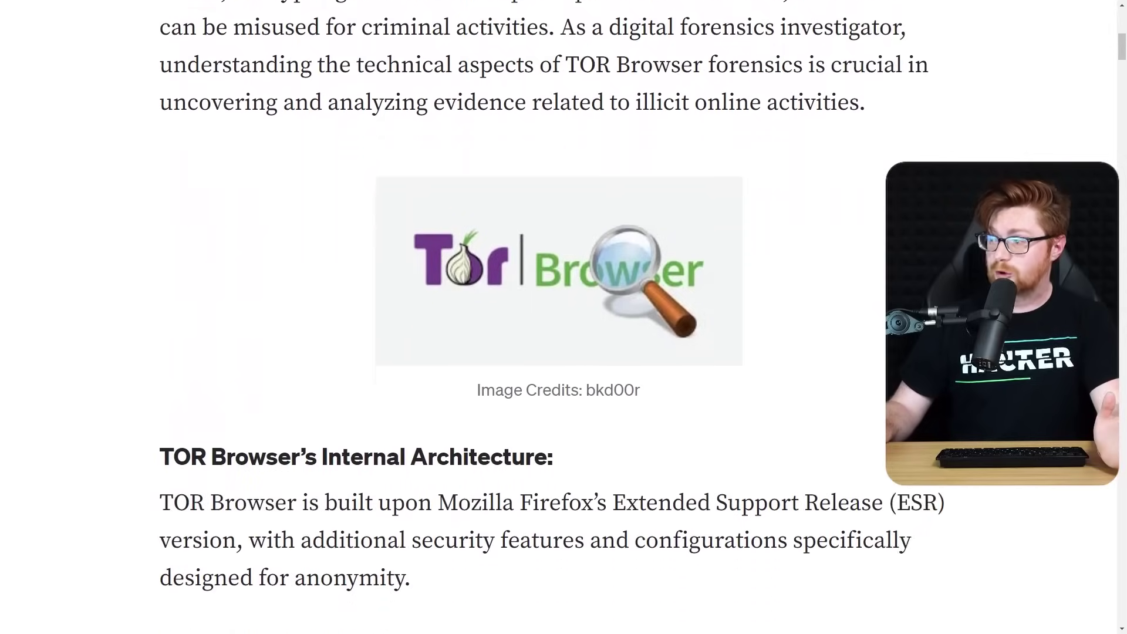
scroll(550, 317, down, 5)
drag(438, 192, 945, 192)
scroll(945, 191, down, 1)
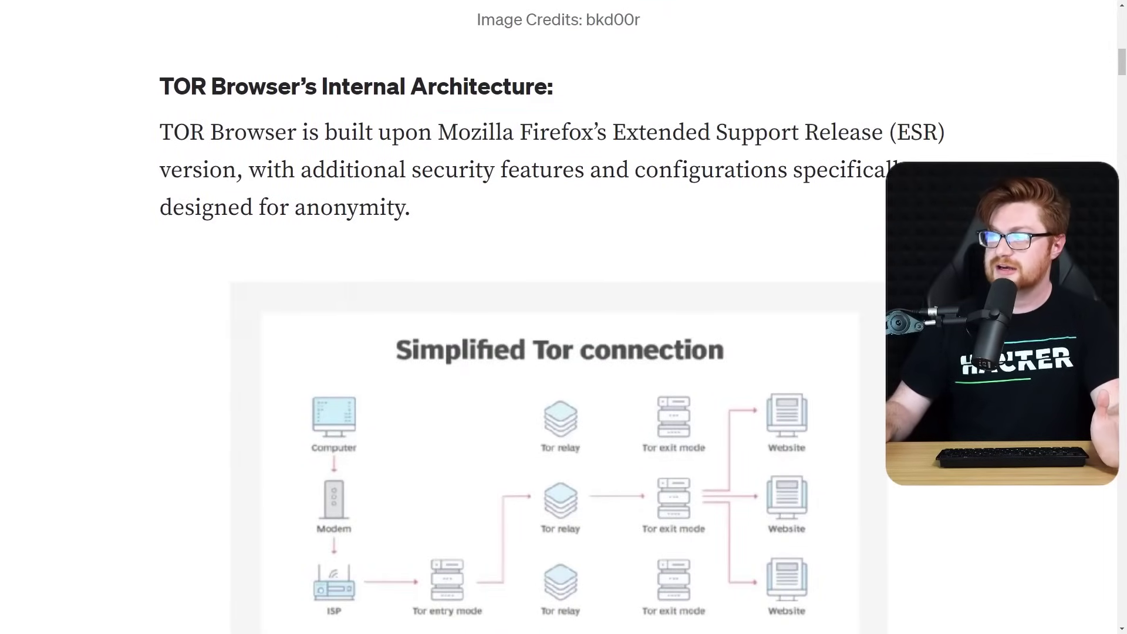
scroll(551, 311, down, 9)
scroll(557, 317, down, 2)
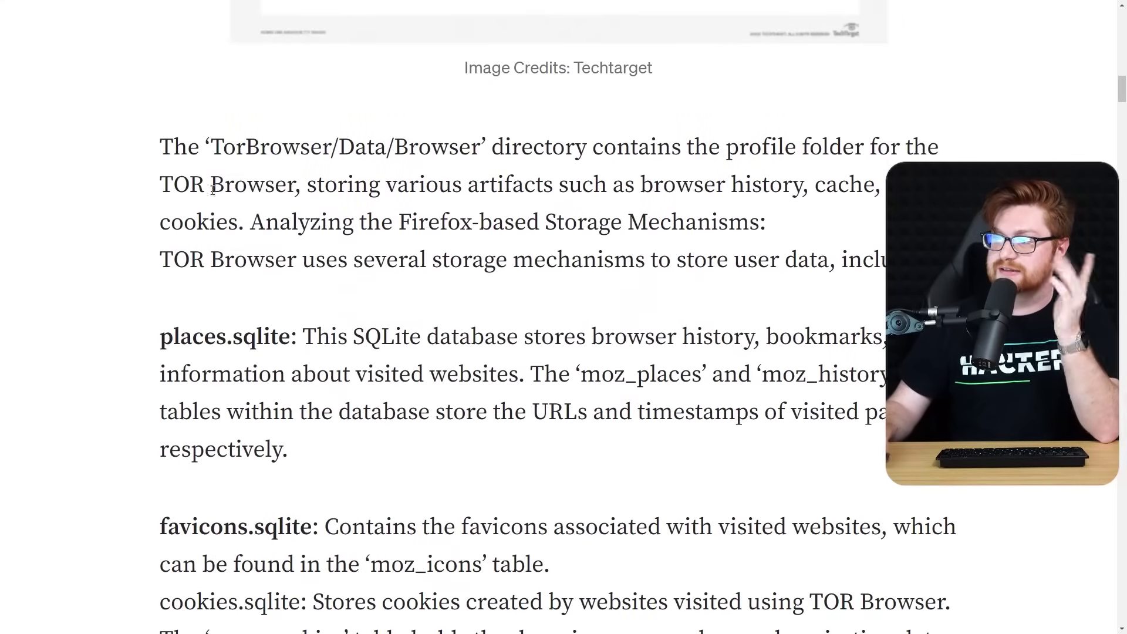
Highlight the TorBrowser/Data/Browser directory path and nearby passages in the article
drag(205, 147, 478, 144)
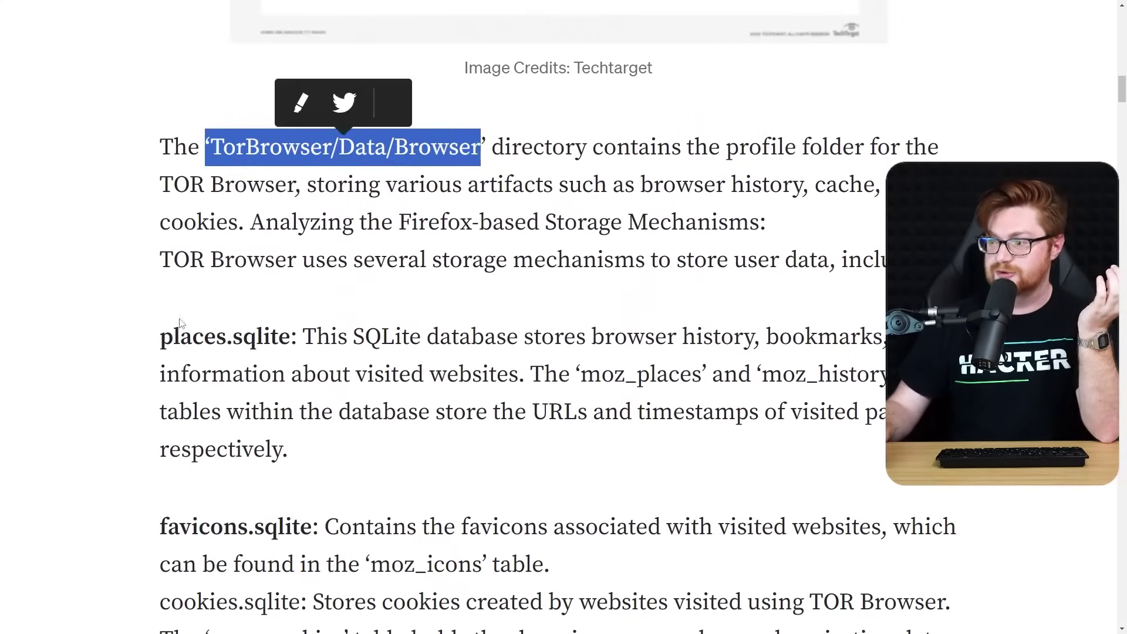
drag(139, 345, 298, 341)
scroll(629, 433, down, 1)
scroll(629, 433, down, 4)
drag(146, 289, 412, 519)
Scroll past the Registry part to the section on the Tor Browser's last execution time
scroll(688, 393, down, 4)
scroll(688, 394, down, 5)
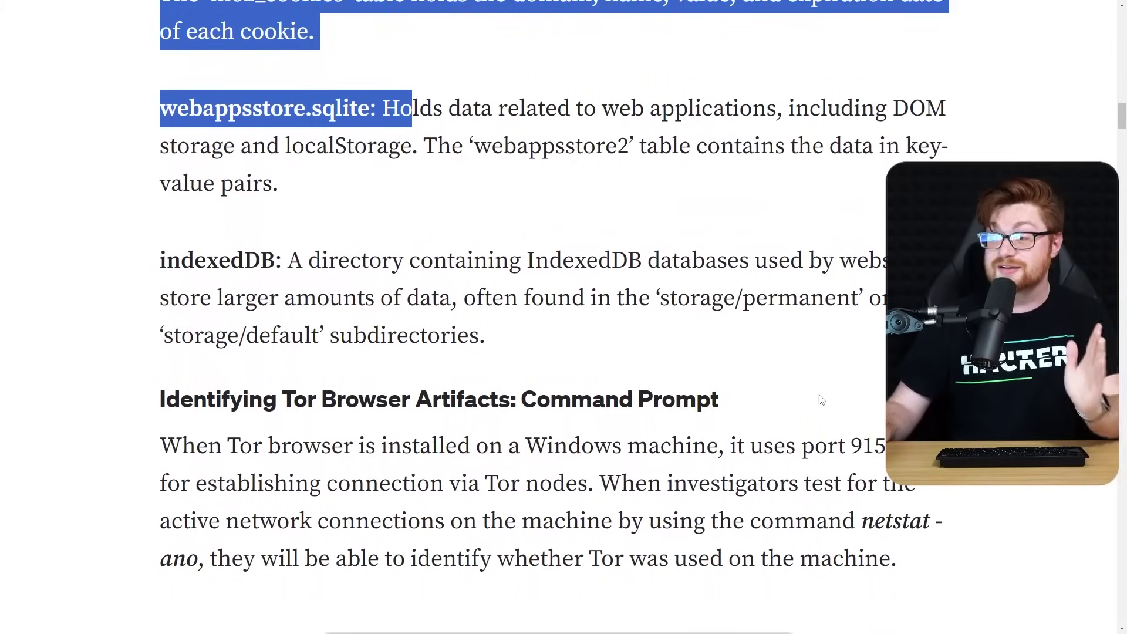
scroll(820, 396, down, 4)
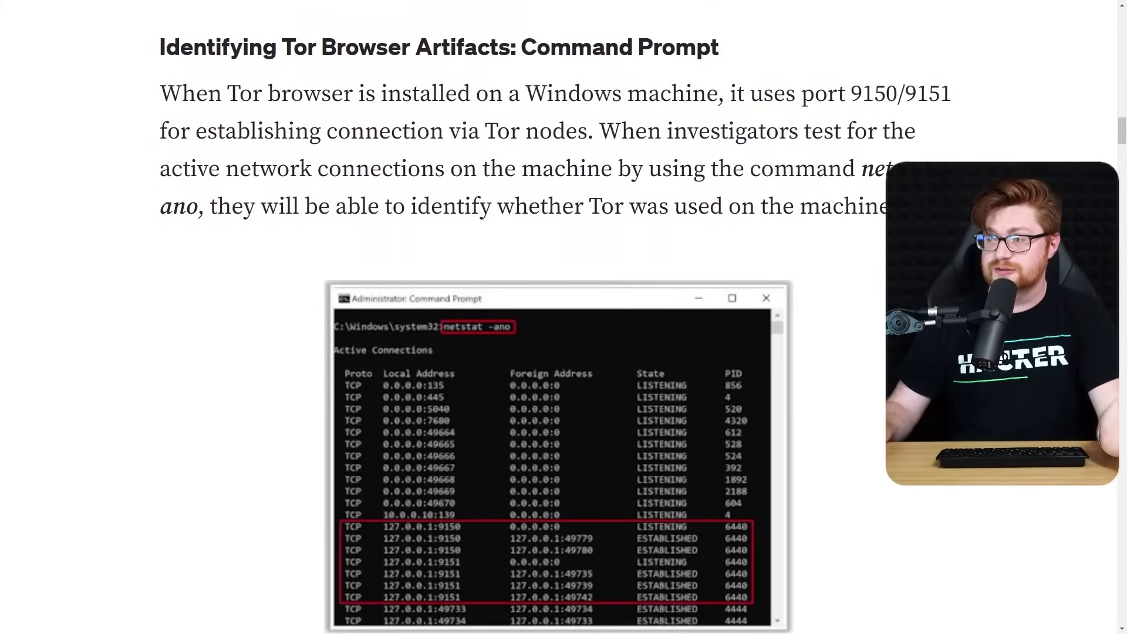
scroll(559, 393, down, 7)
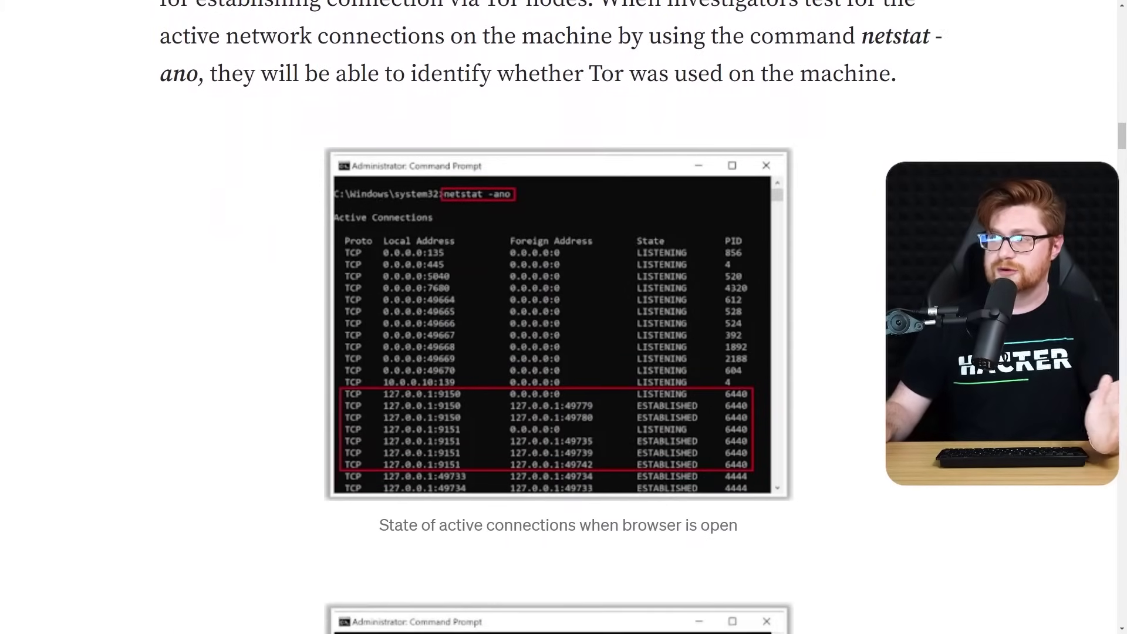
scroll(558, 393, down, 9)
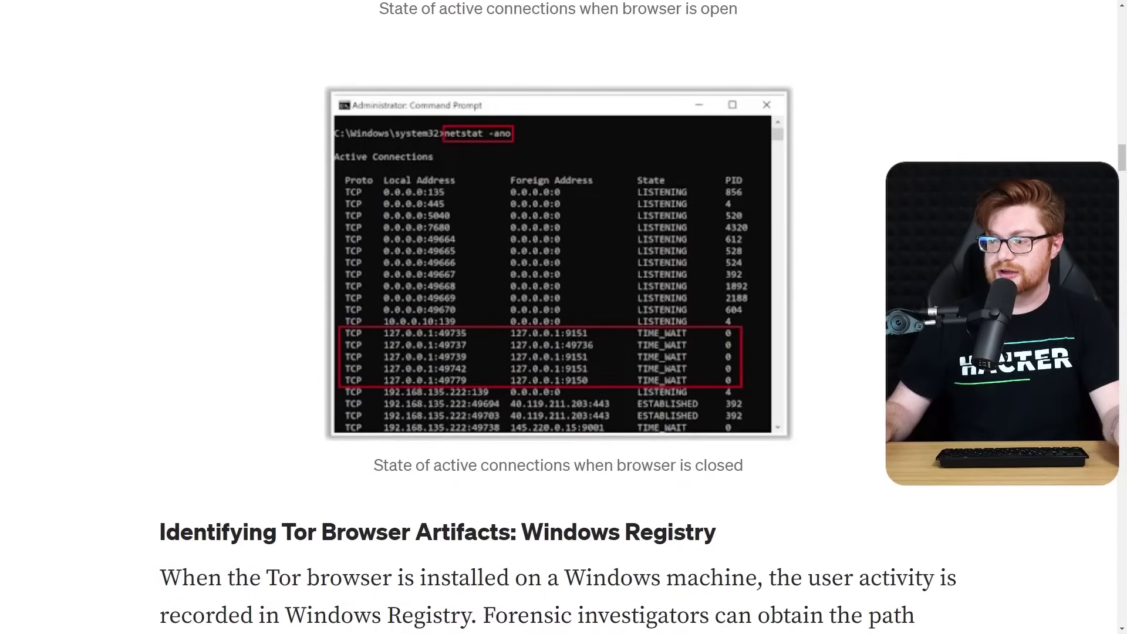
scroll(674, 623, down, 5)
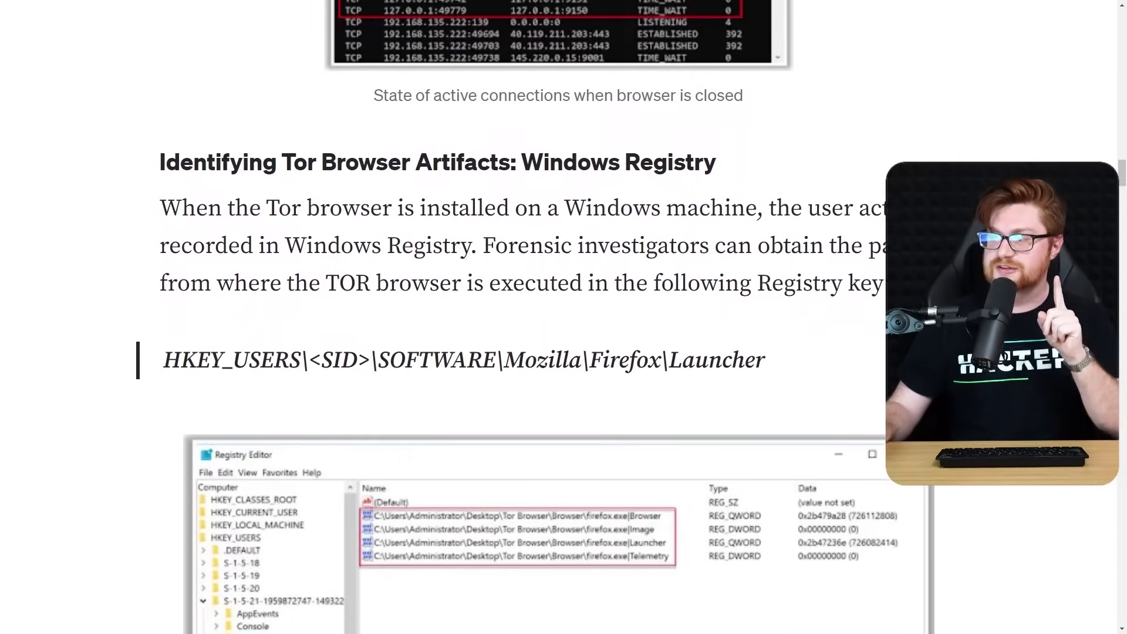
scroll(559, 352, down, 8)
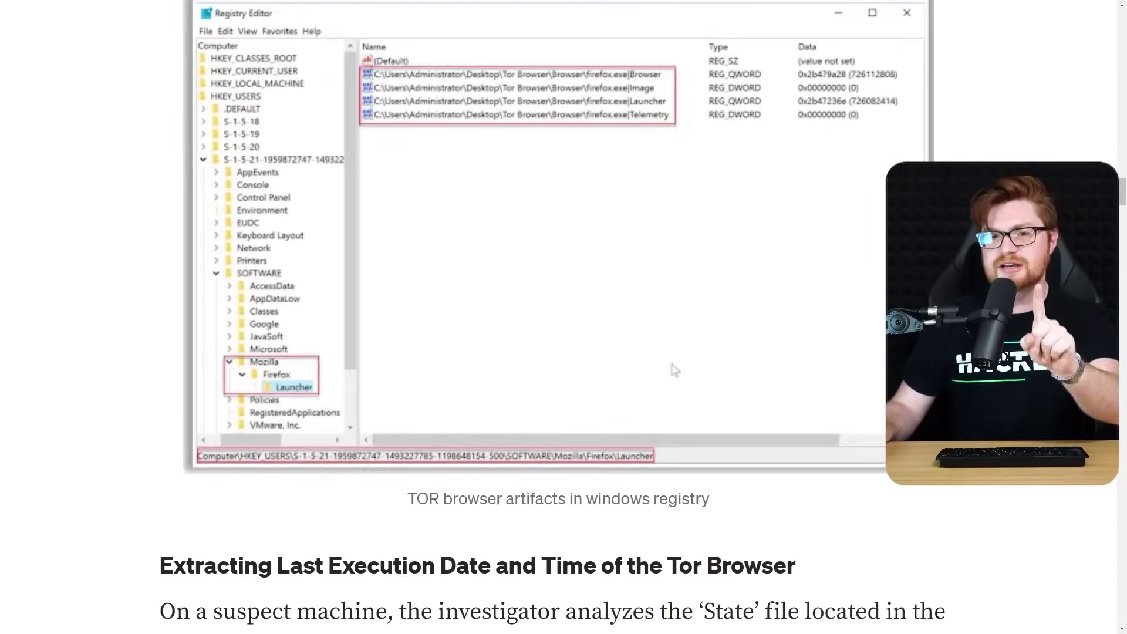
scroll(559, 317, down, 1)
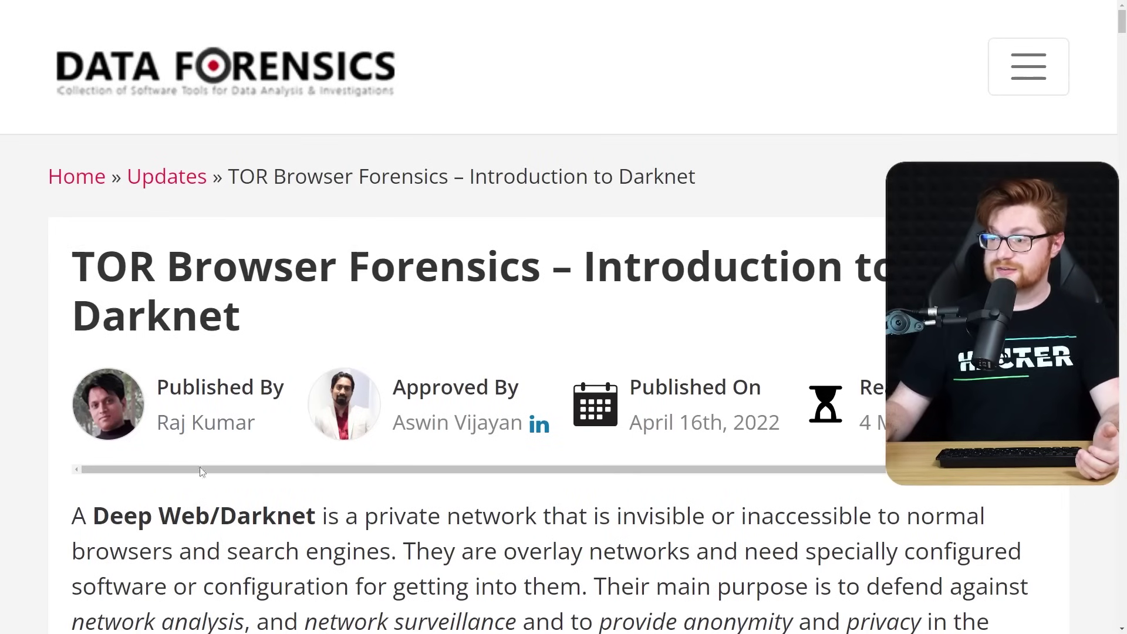
Mark the author line, then scroll down and highlight the places.sqlite location path
drag(153, 439, 261, 434)
click(589, 435)
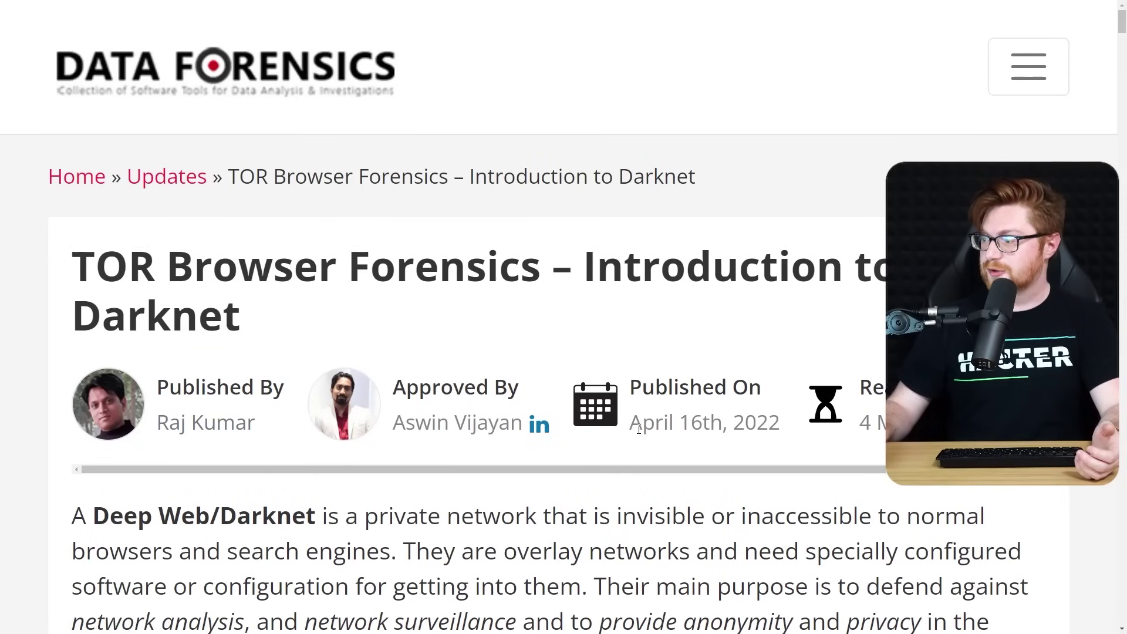
drag(635, 429, 800, 428)
scroll(800, 428, down, 4)
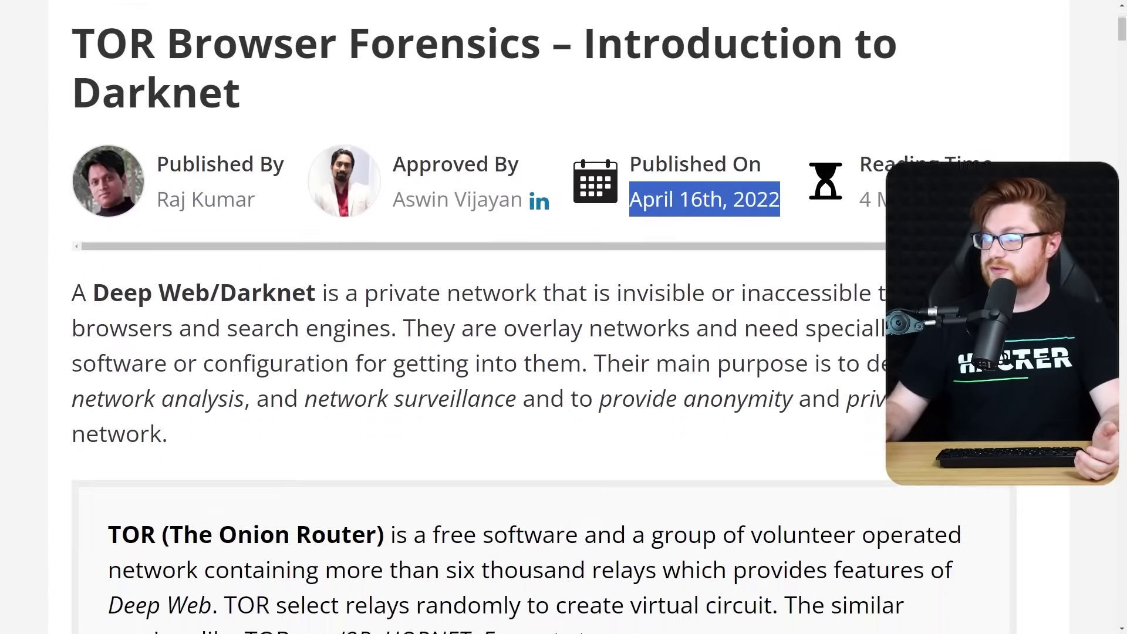
scroll(564, 317, down, 10)
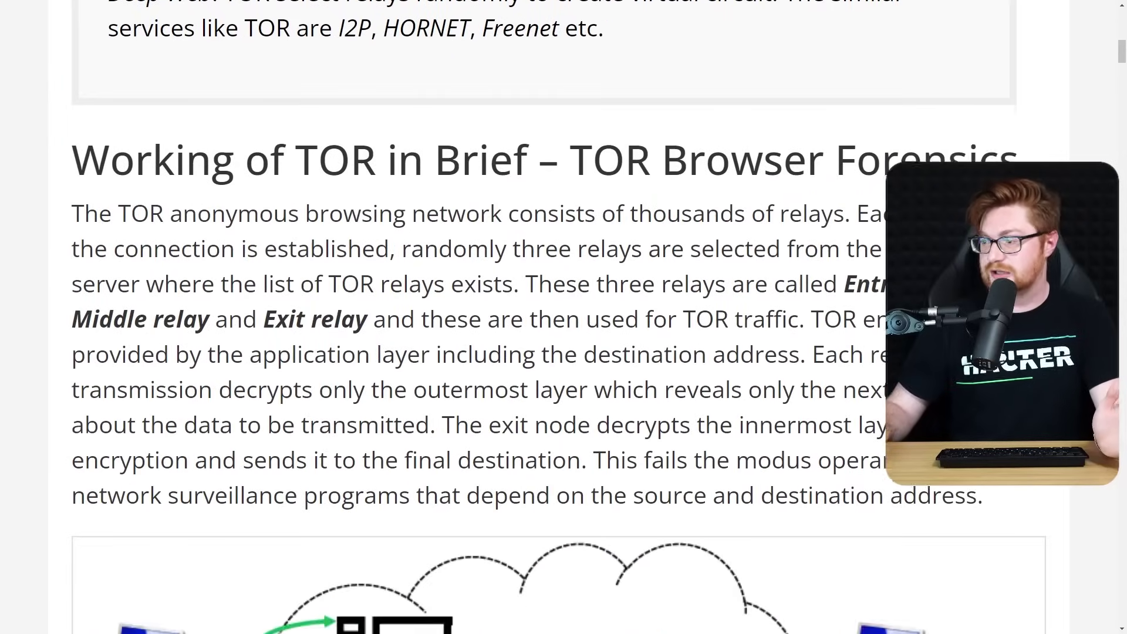
scroll(563, 317, down, 15)
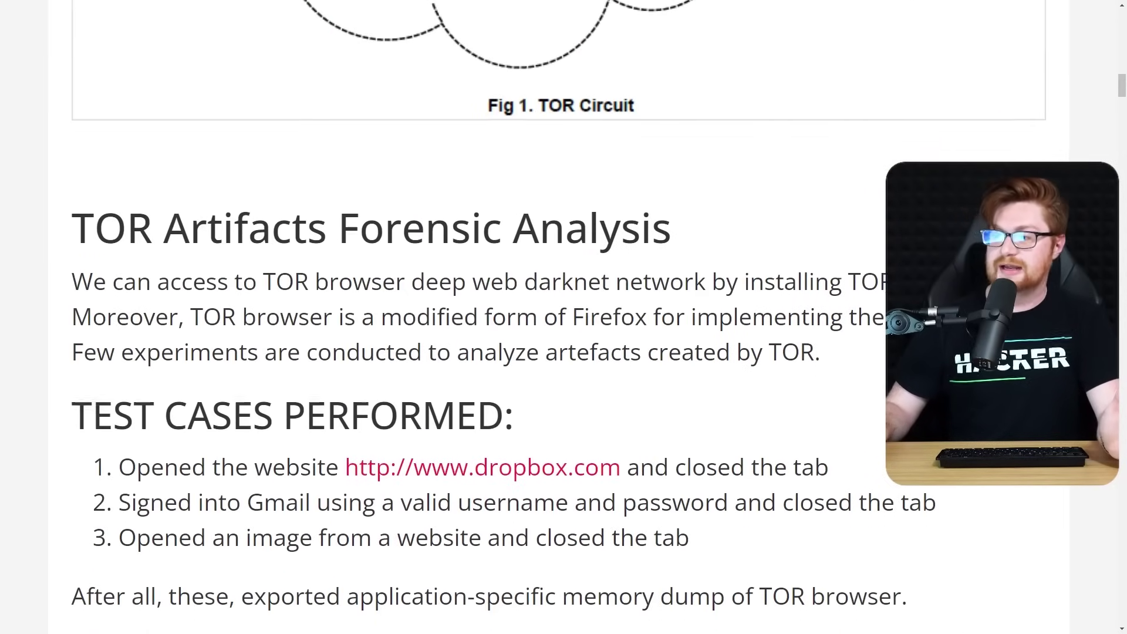
scroll(563, 317, down, 15)
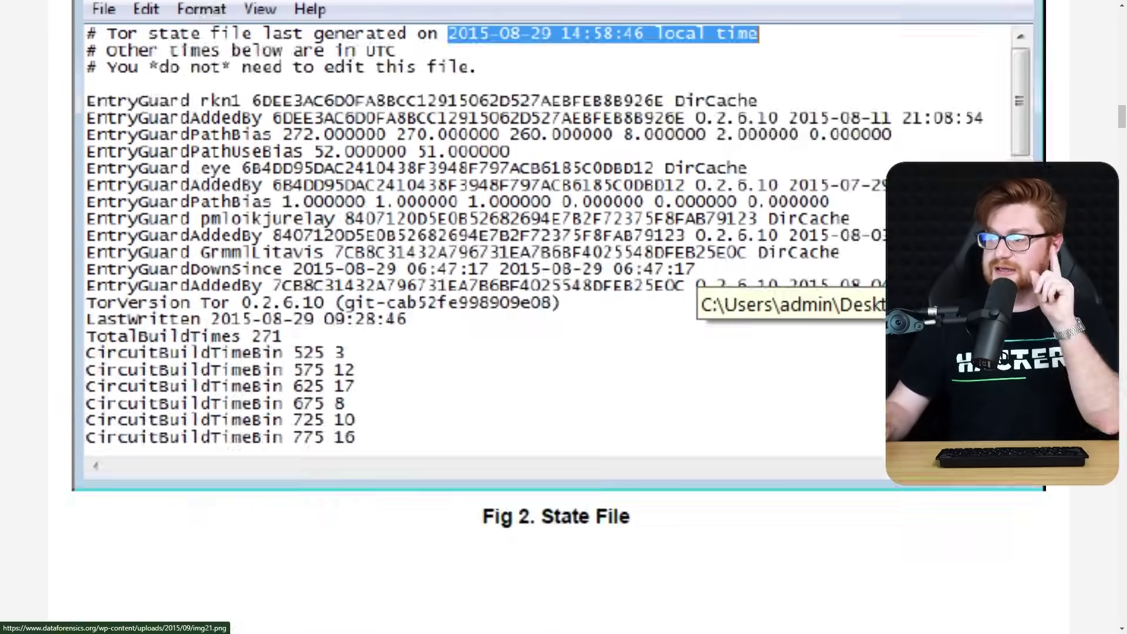
scroll(564, 317, down, 15)
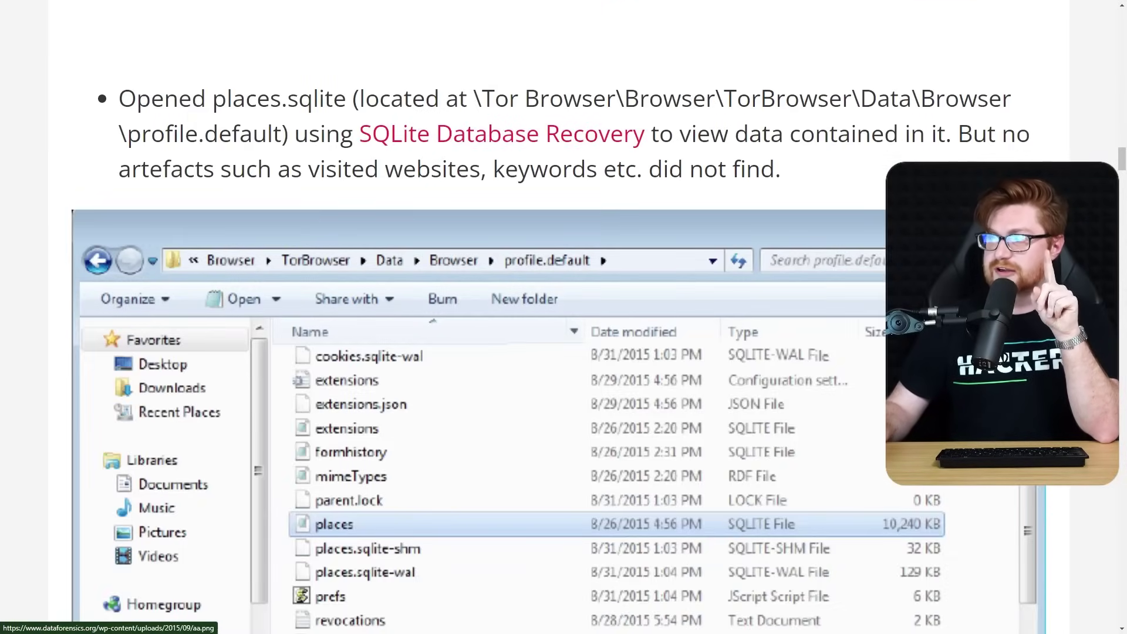
drag(357, 101, 1007, 109)
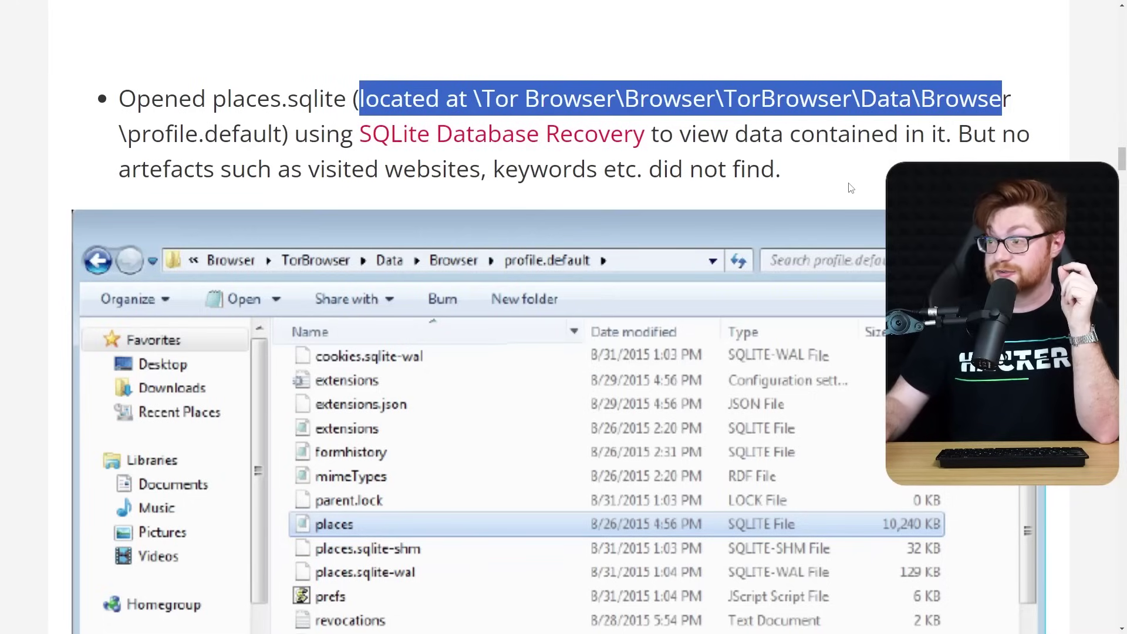
In the TOR vs Firefox section, highlight the sentence saying Tor leaves no artefacts
scroll(851, 188, down, 5)
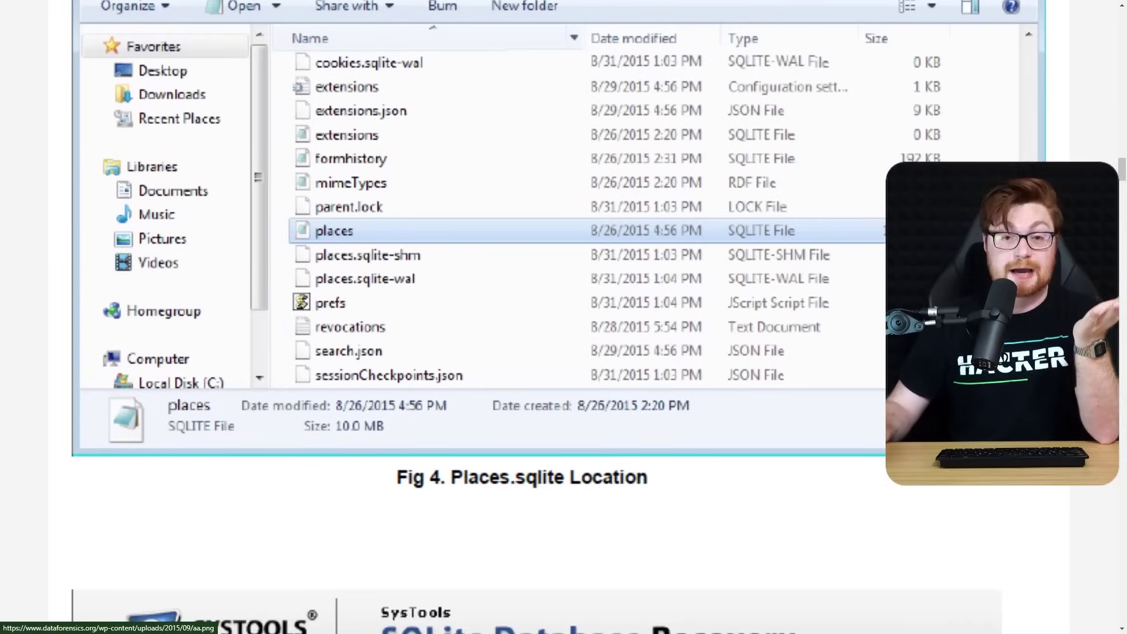
scroll(1028, 502, down, 9)
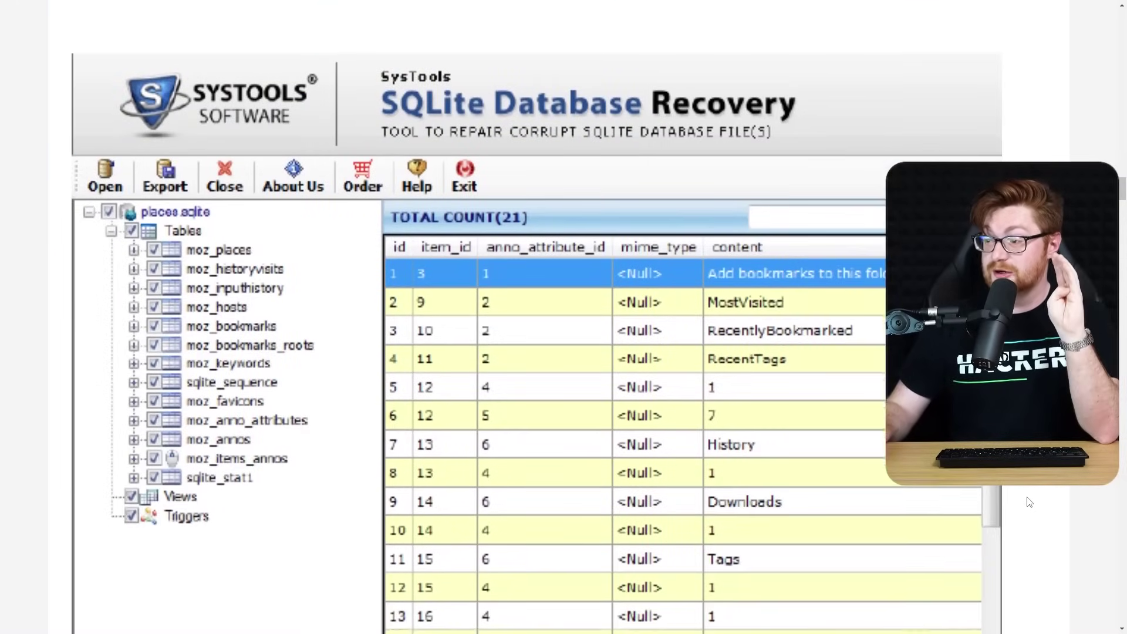
scroll(1029, 502, down, 14)
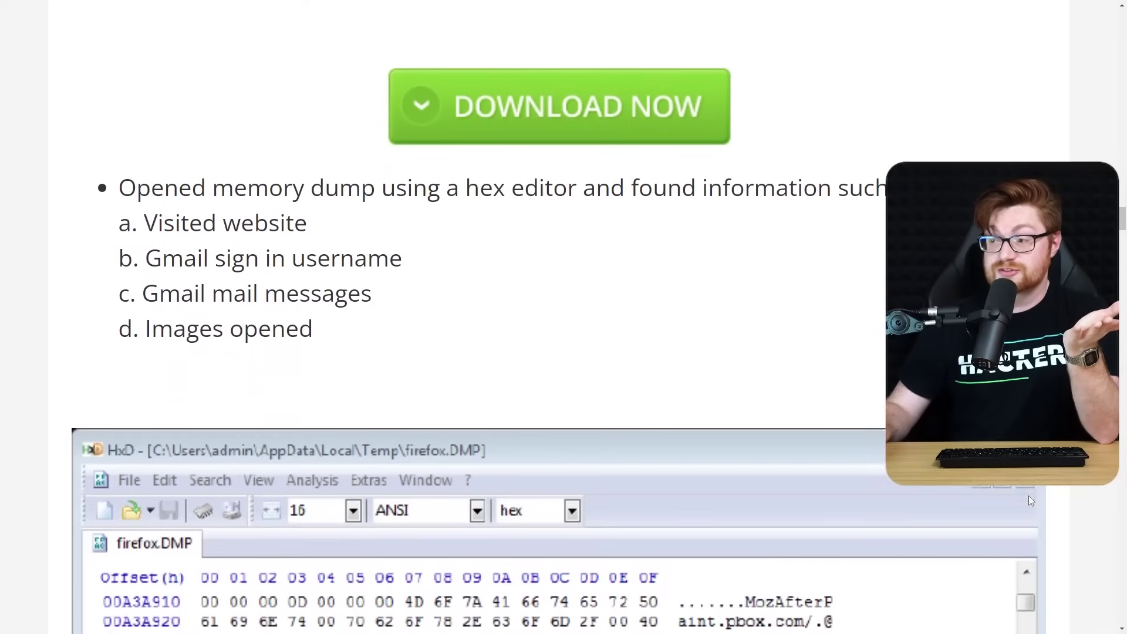
scroll(1028, 495, down, 9)
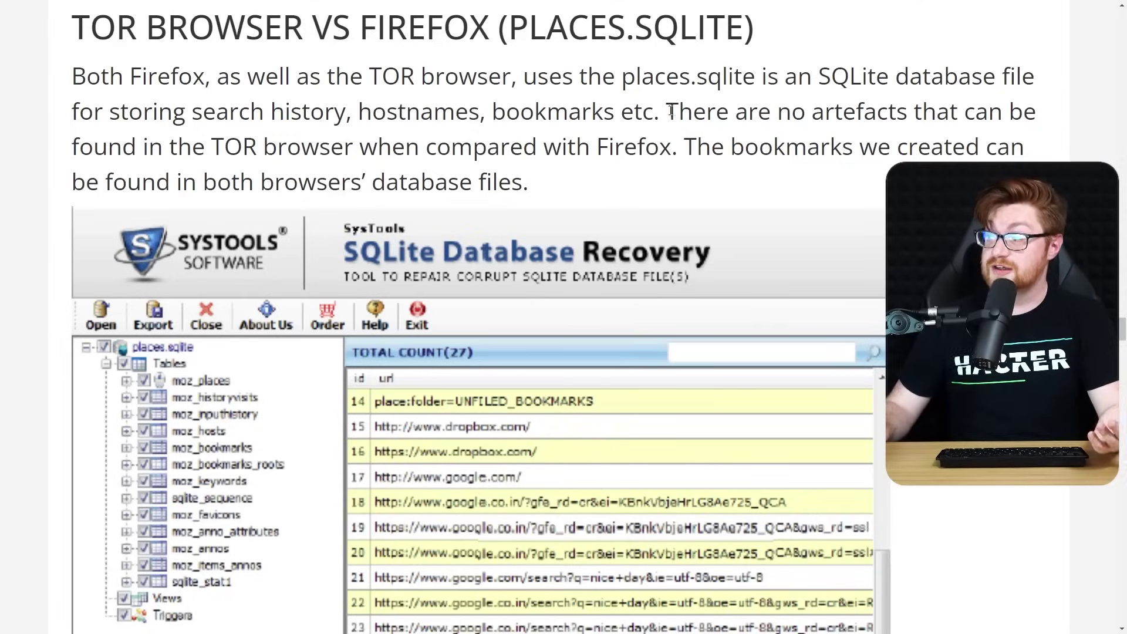
drag(668, 112, 568, 144)
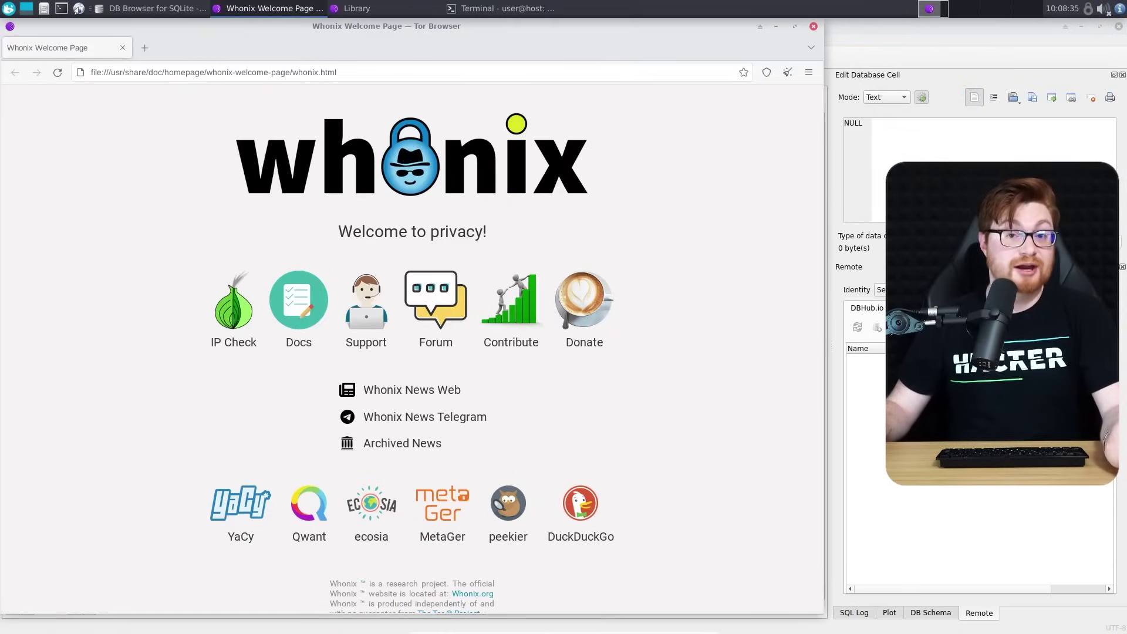
Close the empty Library window, stop sqlitebrowser with Ctrl+C and clear the terminal
click(775, 27)
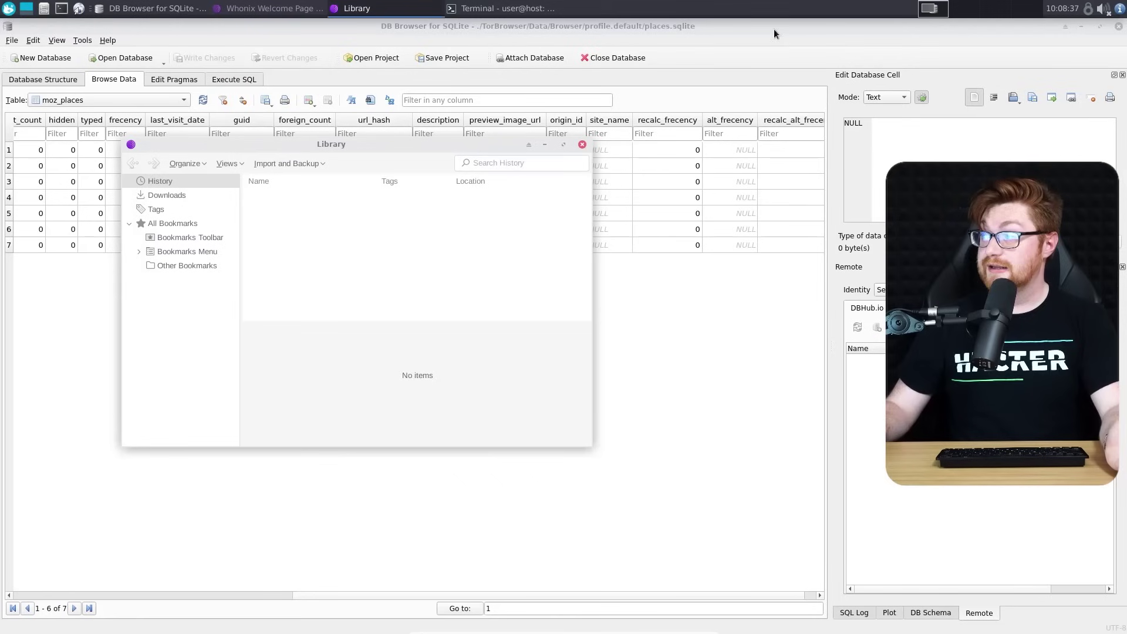
click(1060, 26)
click(1081, 26)
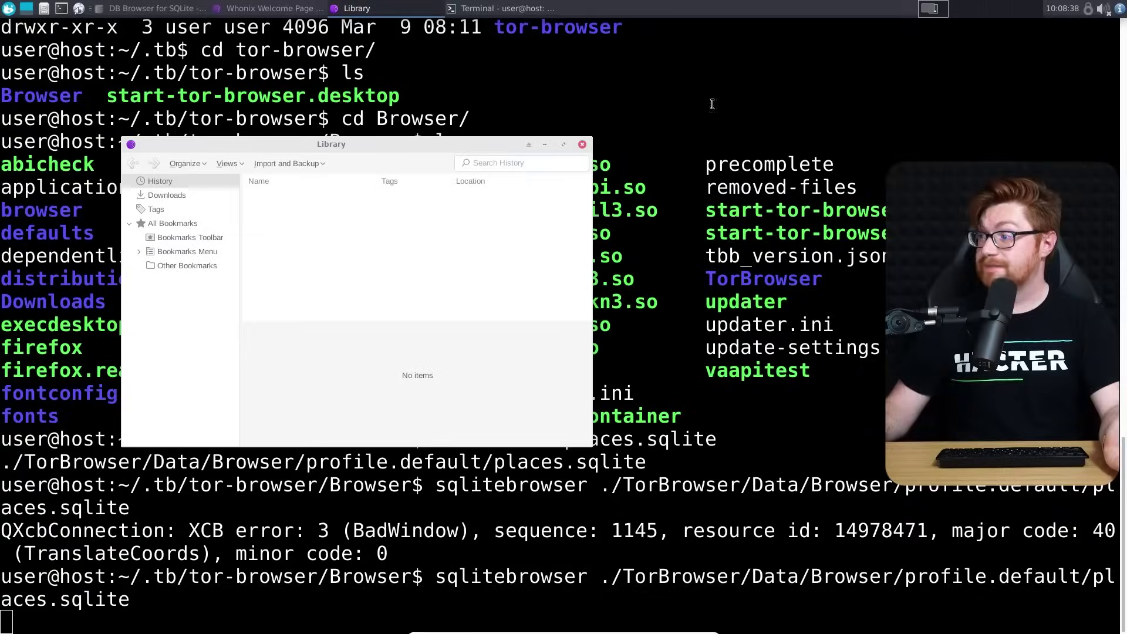
click(582, 144)
key(ctrl+c)
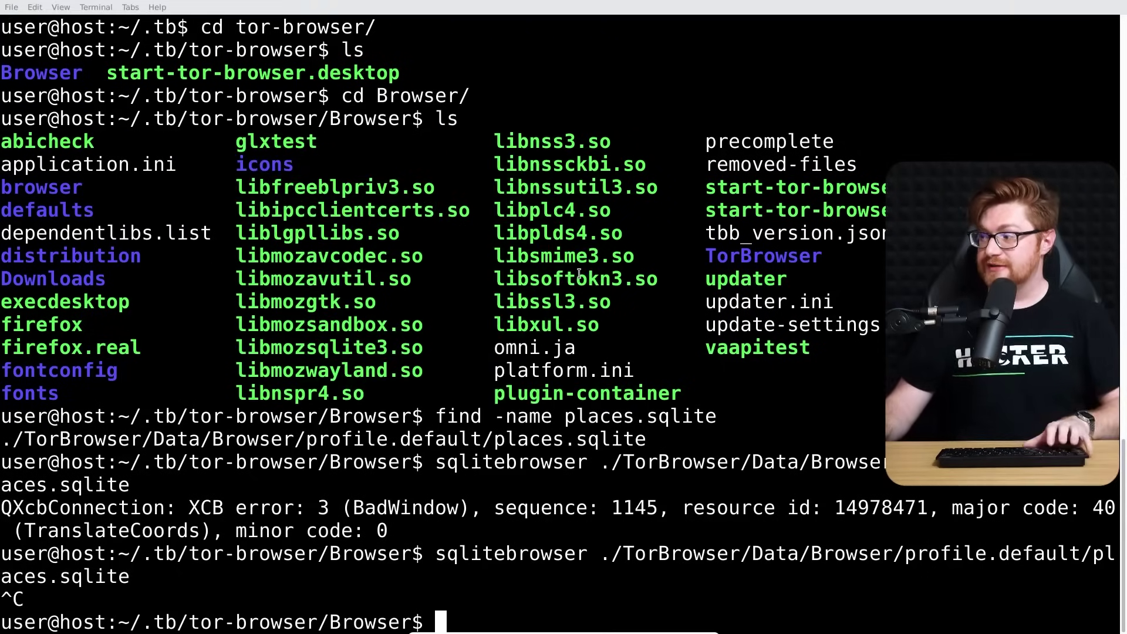
key(ctrl+l)
Change into the TorBrowser folder, then its Data folder, listing each one's contents
text(cd To)
key(Tab)
key(Return)
text(ls)
key(Return)
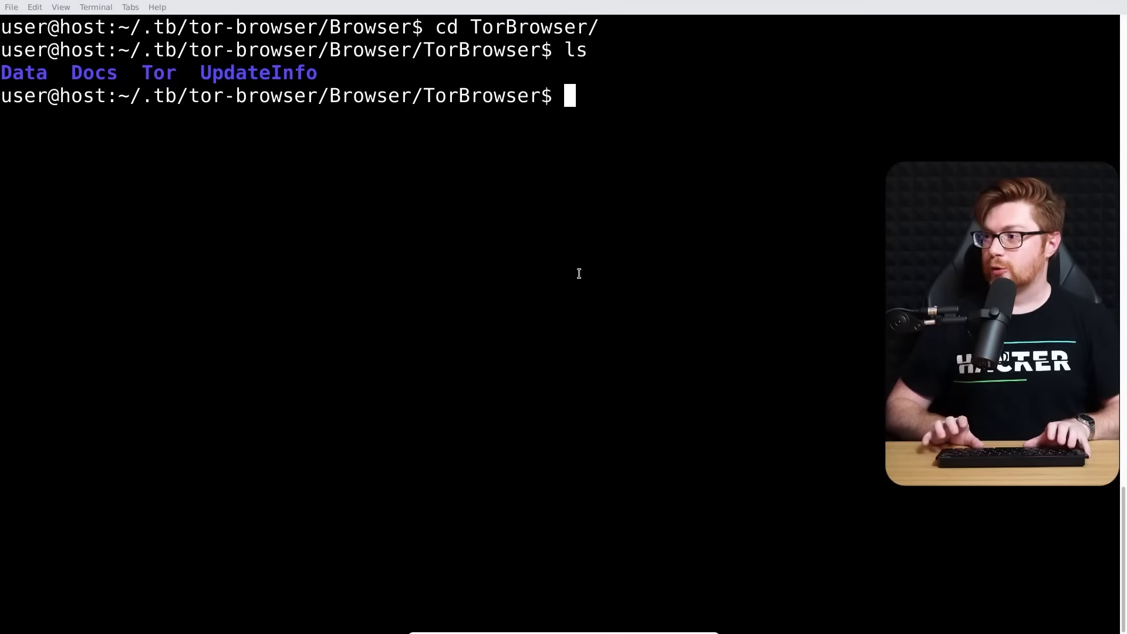
text(cd Da)
key(Tab)
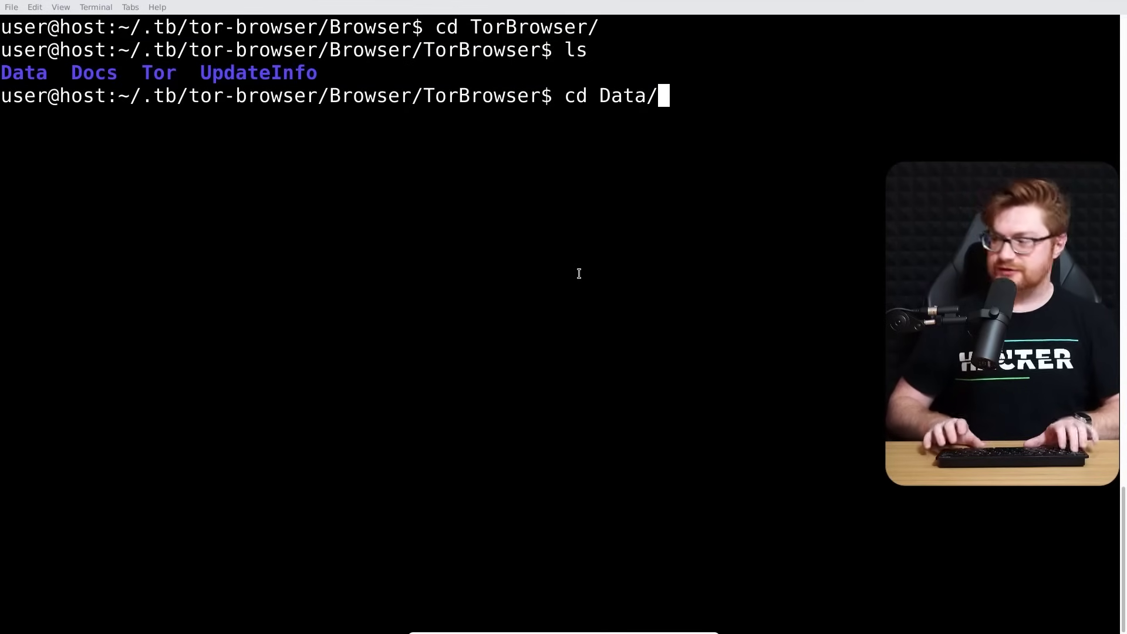
key(Return)
text(ls)
key(Return)
Change into Browser and then profile.default, listing the files at each level
text(cd Br)
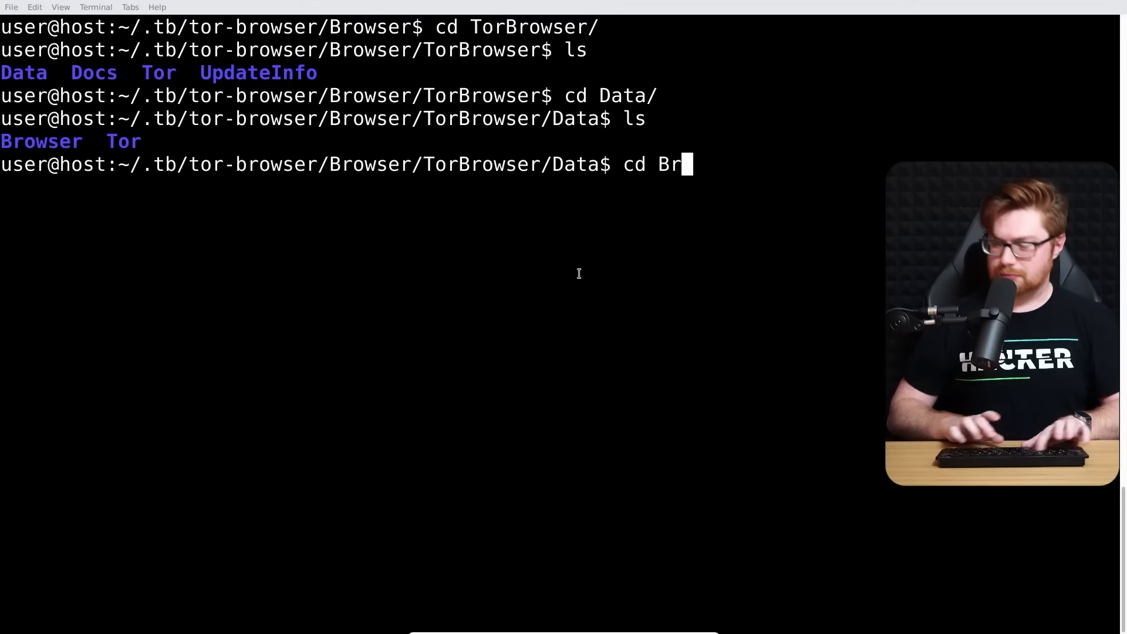
key(Tab)
key(Return)
text(ls)
key(Return)
text(cd pr)
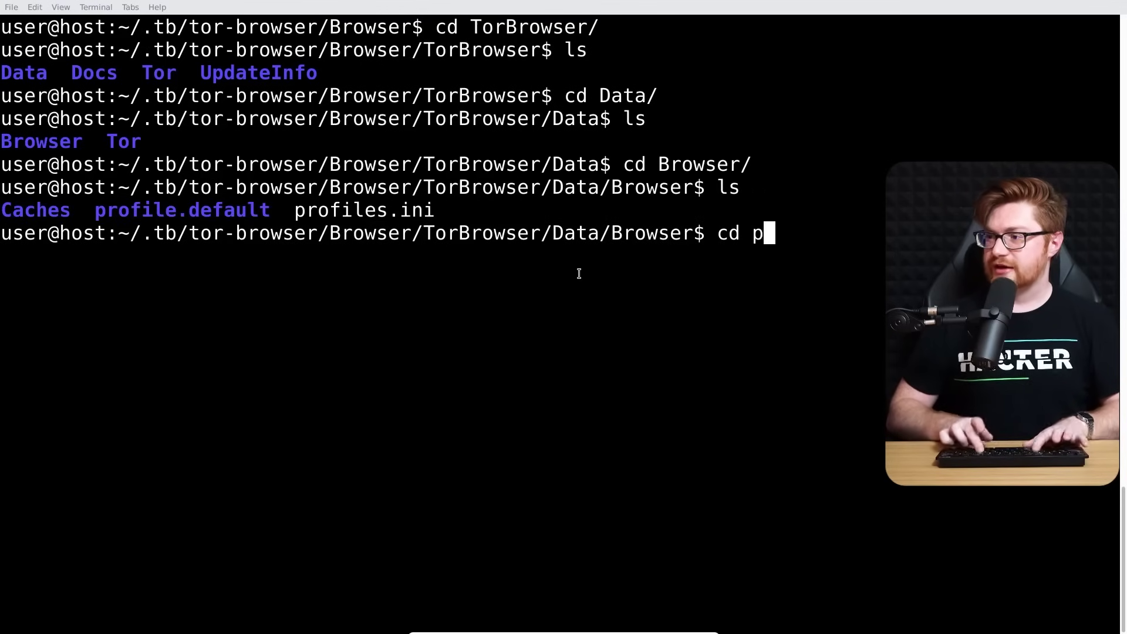
key(Tab)
text(.d)
key(Tab)
key(Return)
text(ls)
key(Return)
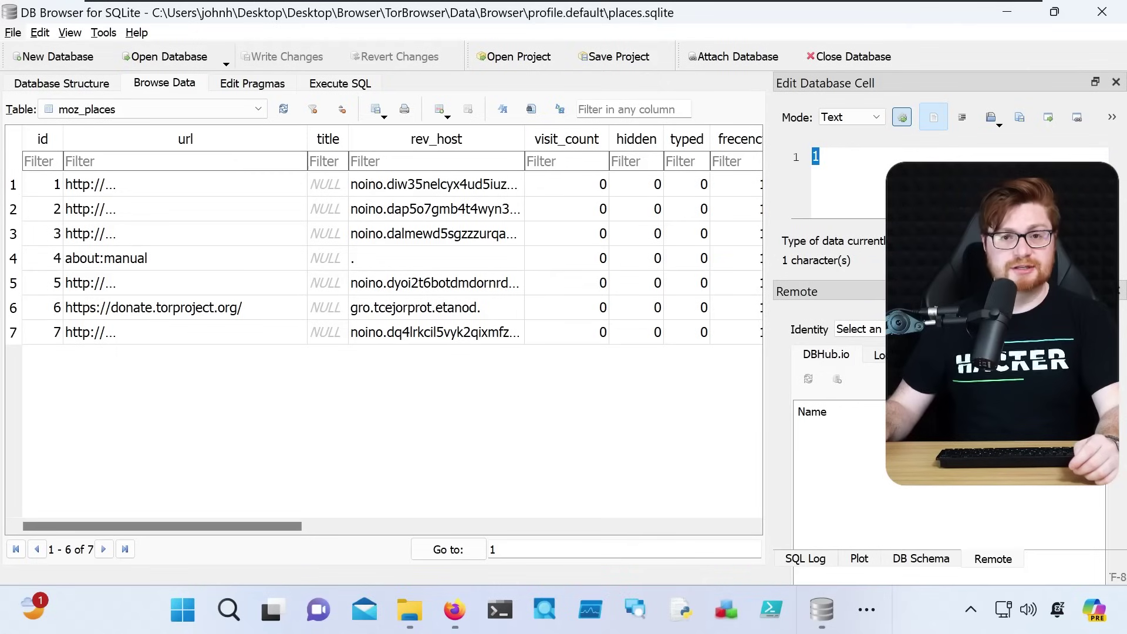
In File Explorer, go up to Tor Browser's Data folder, open Tor and select the state file
click(1011, 17)
scroll(399, 378, up, 5)
scroll(397, 379, up, 5)
click(346, 69)
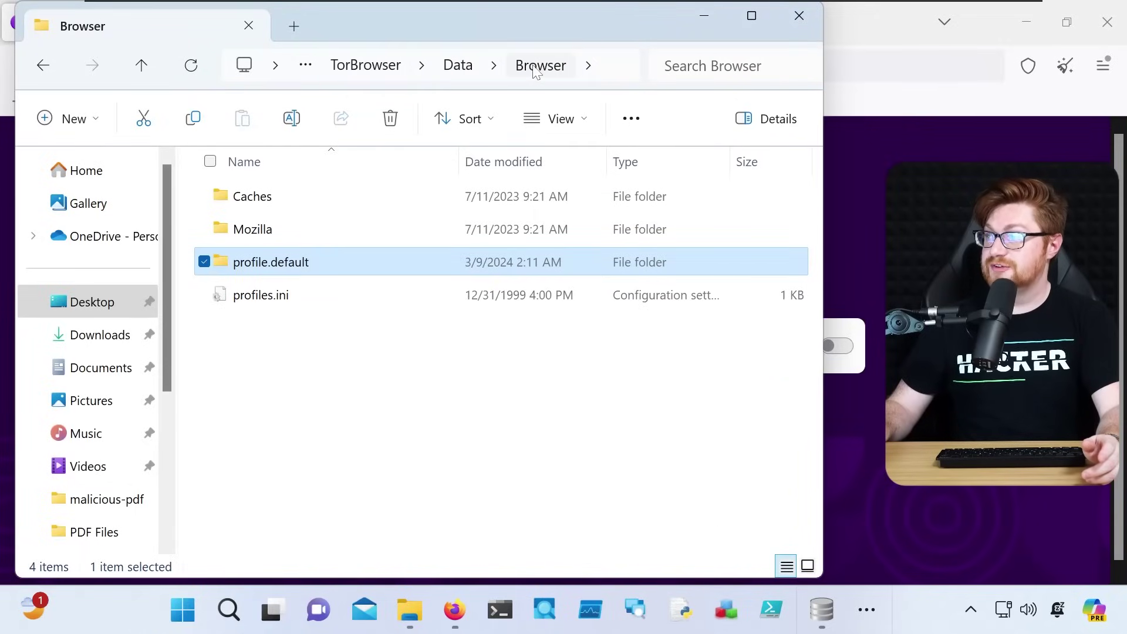
click(462, 70)
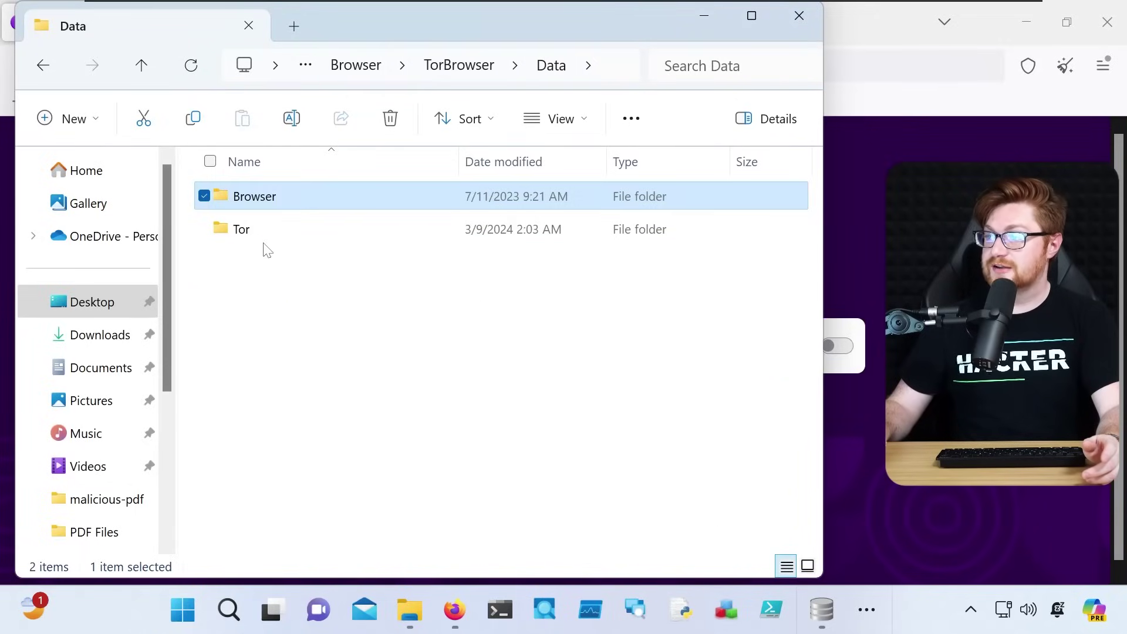
click(259, 229)
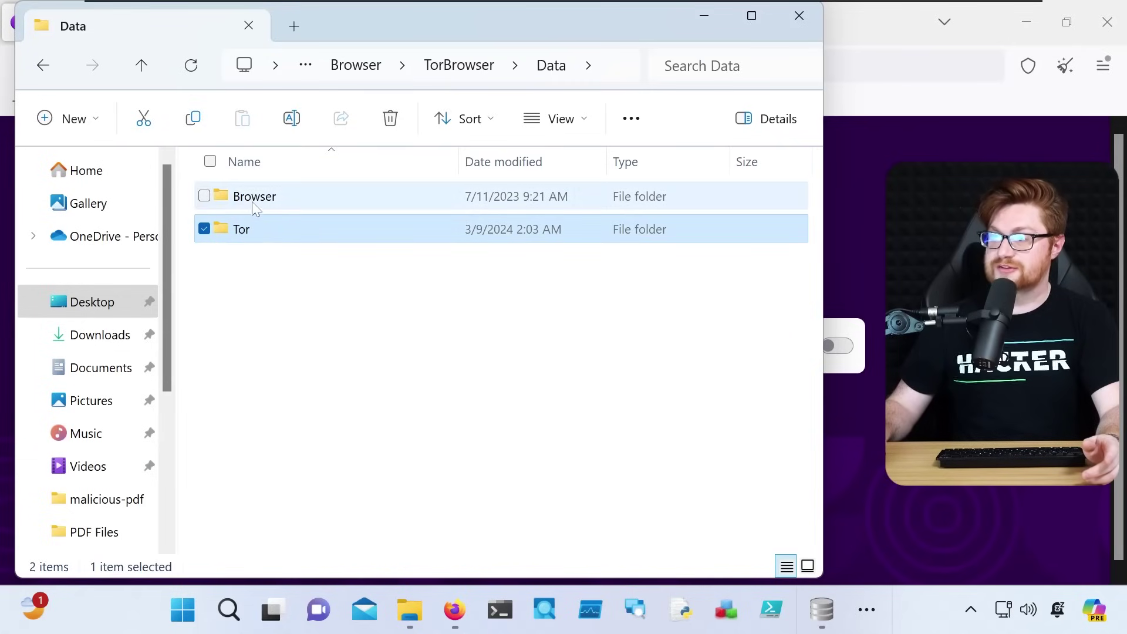
double_click(265, 230)
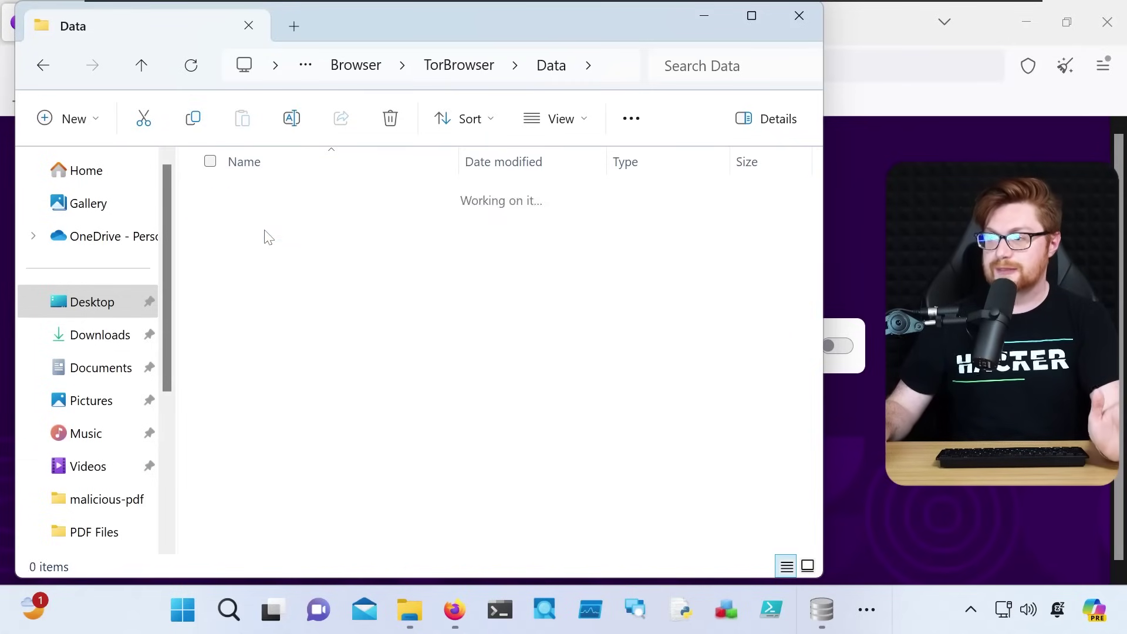
scroll(365, 361, down, 2)
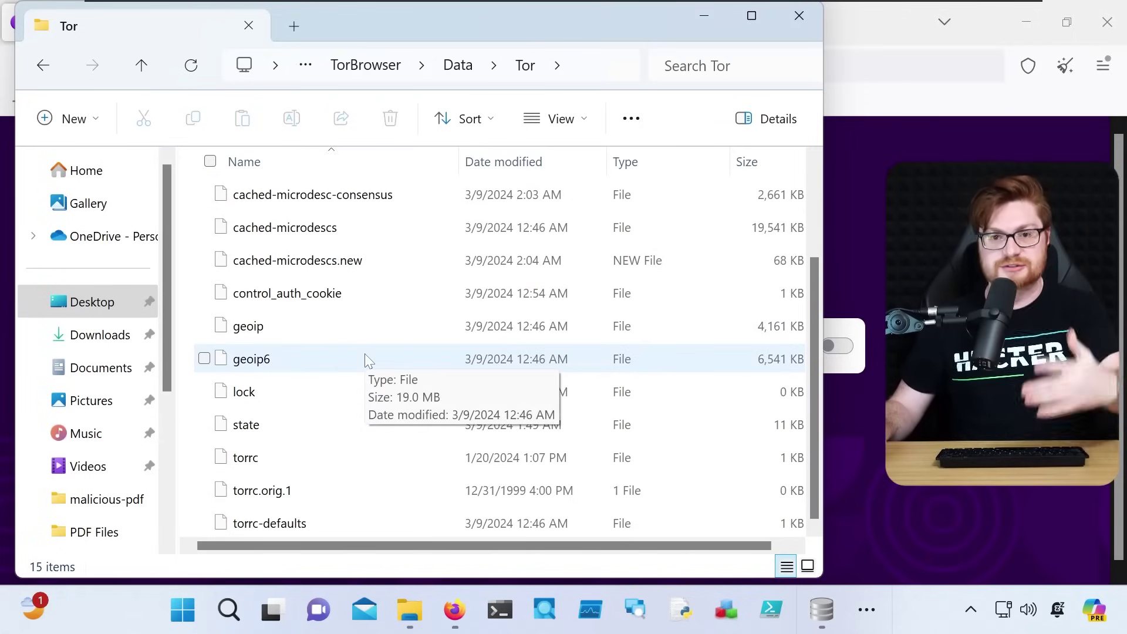
click(272, 436)
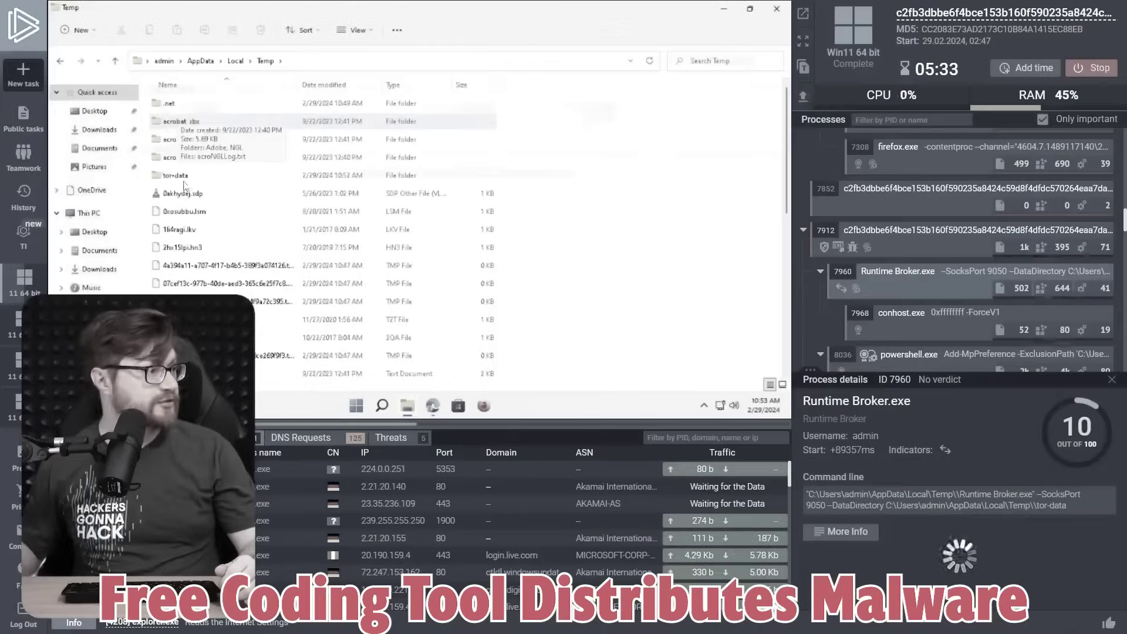
Open the Tor state file in Notepad, just this once
double_click(190, 178)
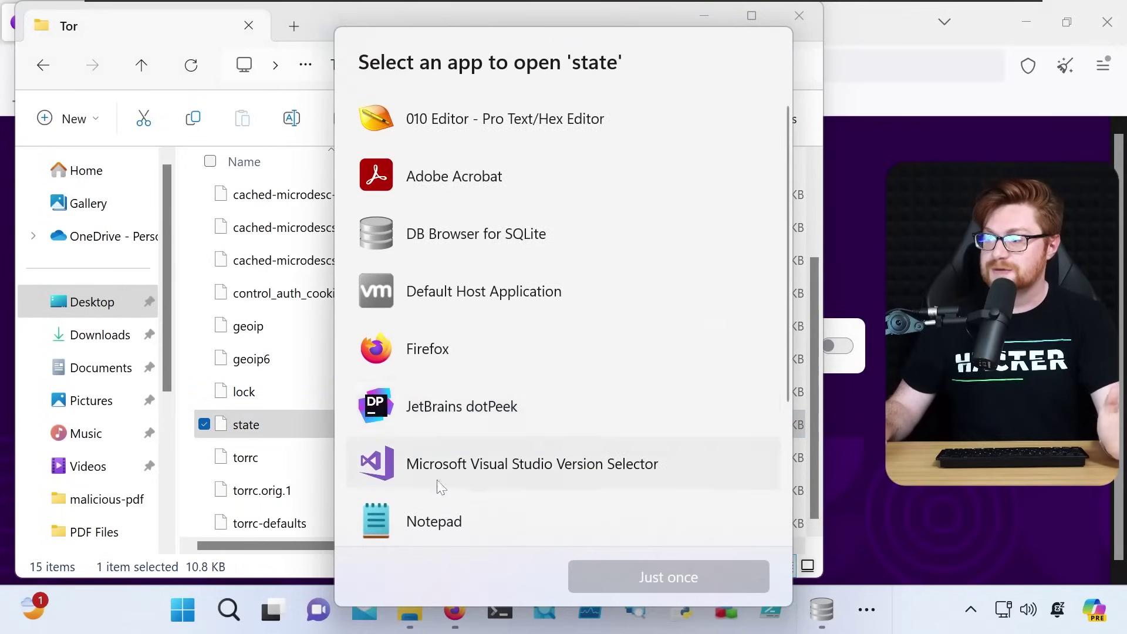
scroll(438, 485, down, 2)
click(444, 451)
click(440, 387)
click(611, 574)
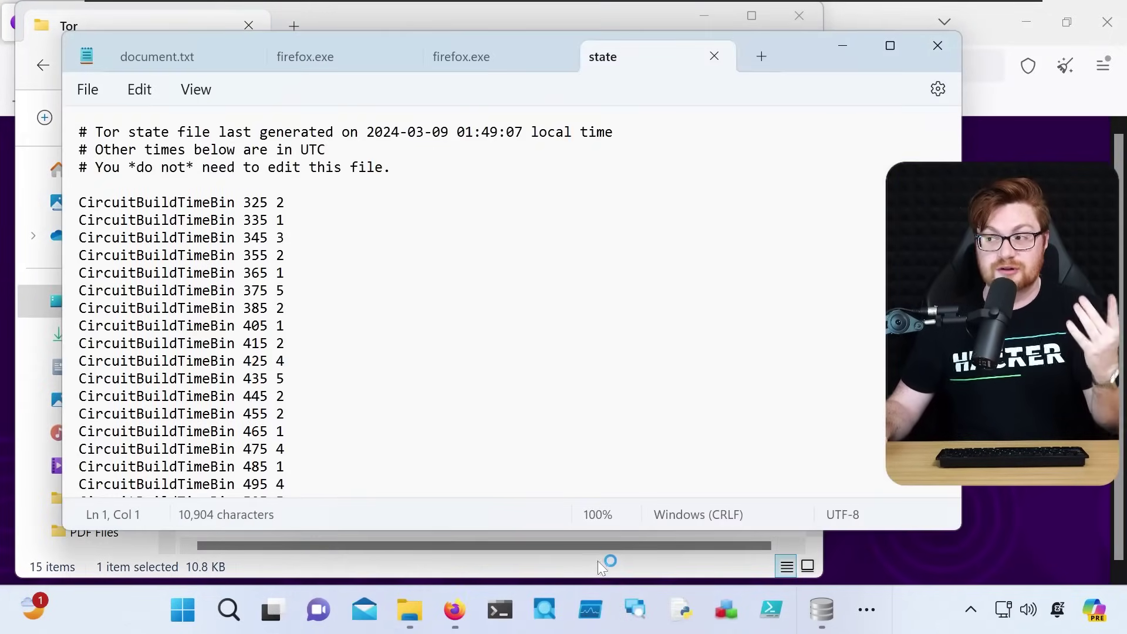
scroll(496, 442, up, 5)
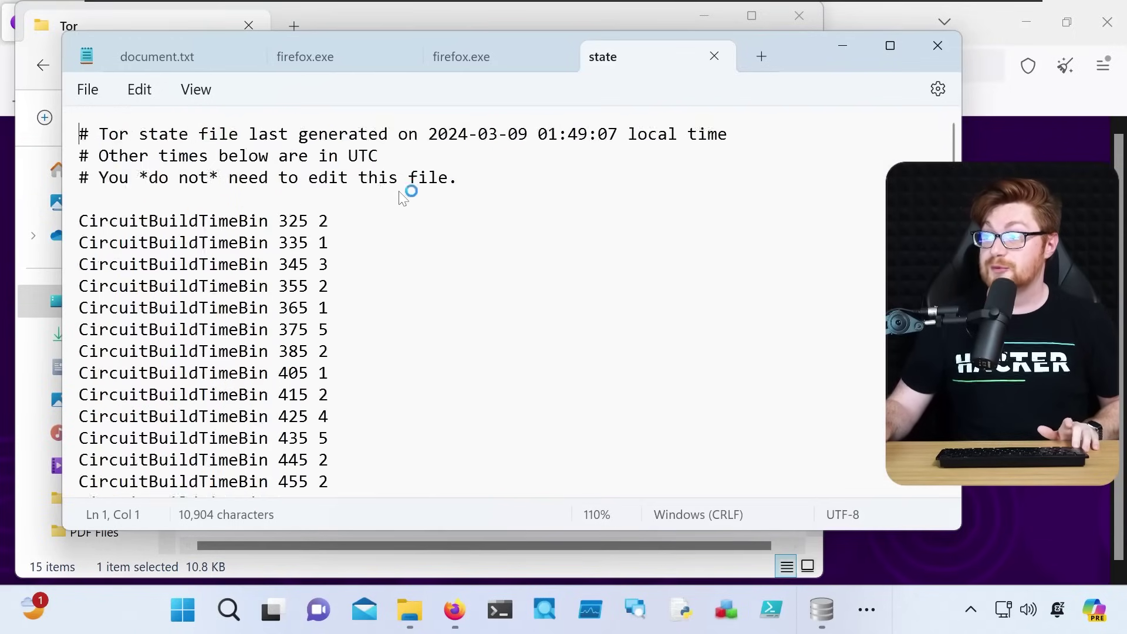
drag(510, 137, 736, 137)
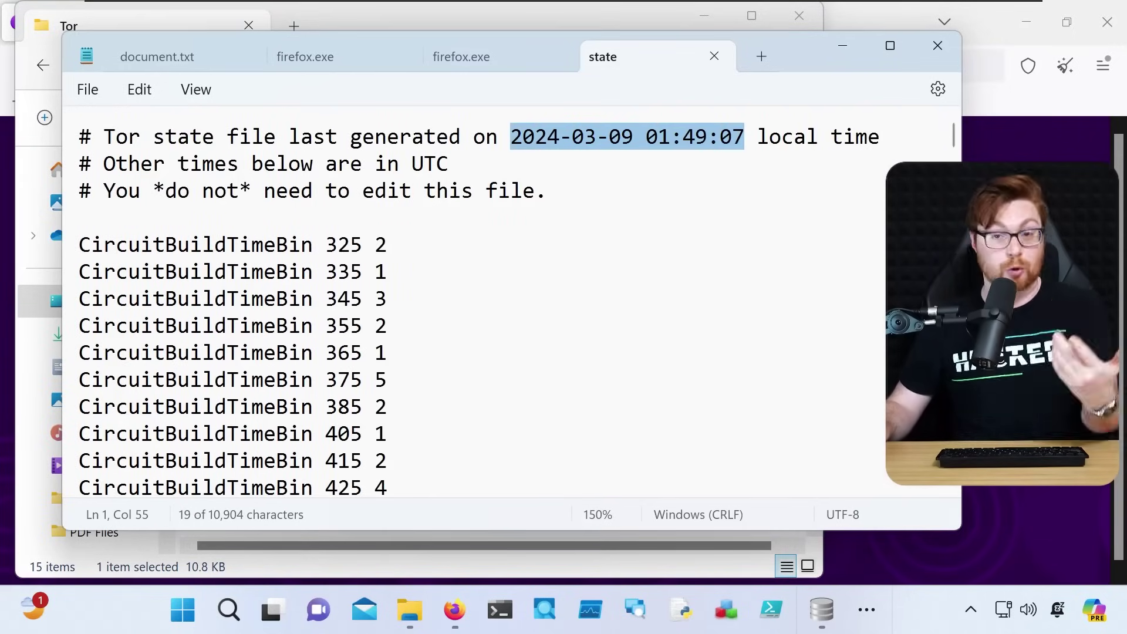
drag(745, 137, 861, 138)
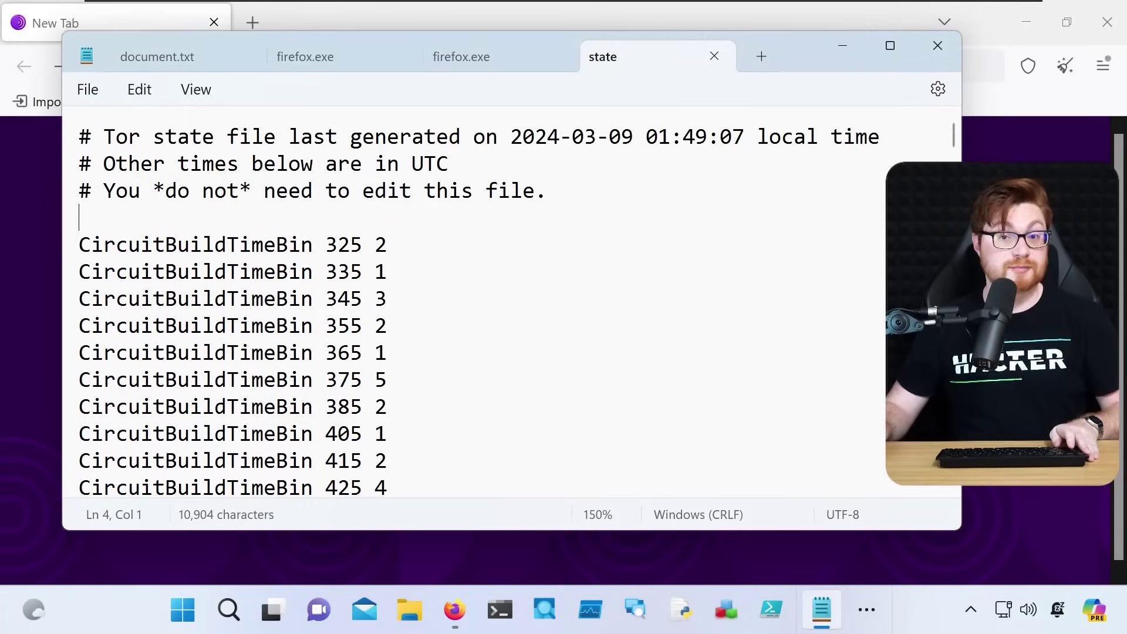
Launch Registry Editor by searching for regedit in the Start menu
key(super)
text(regedit)
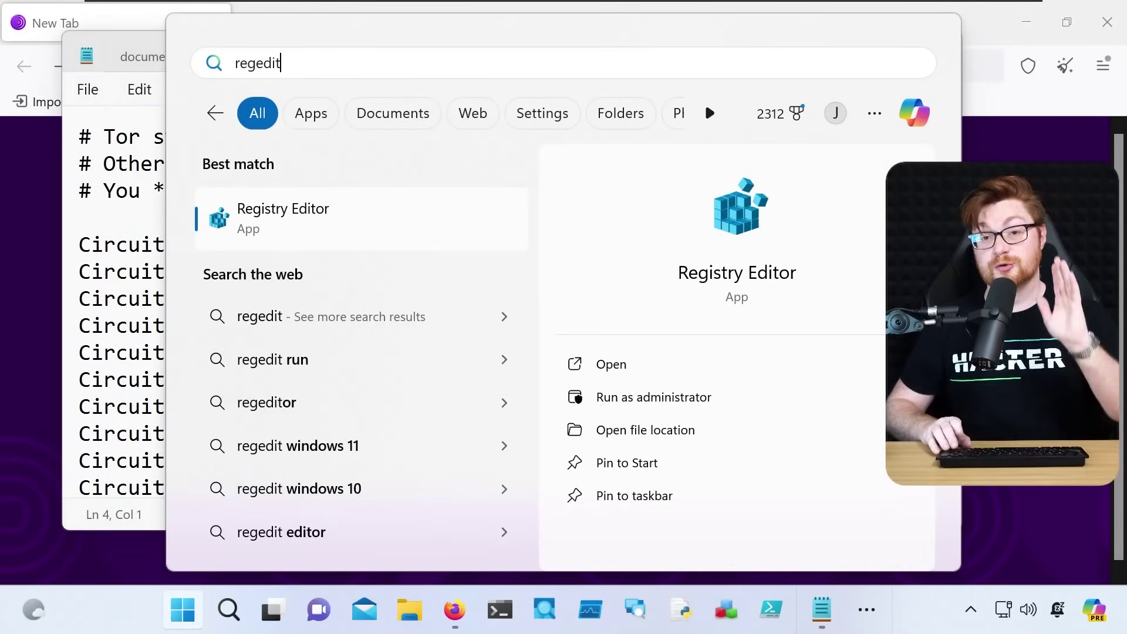
key(Return)
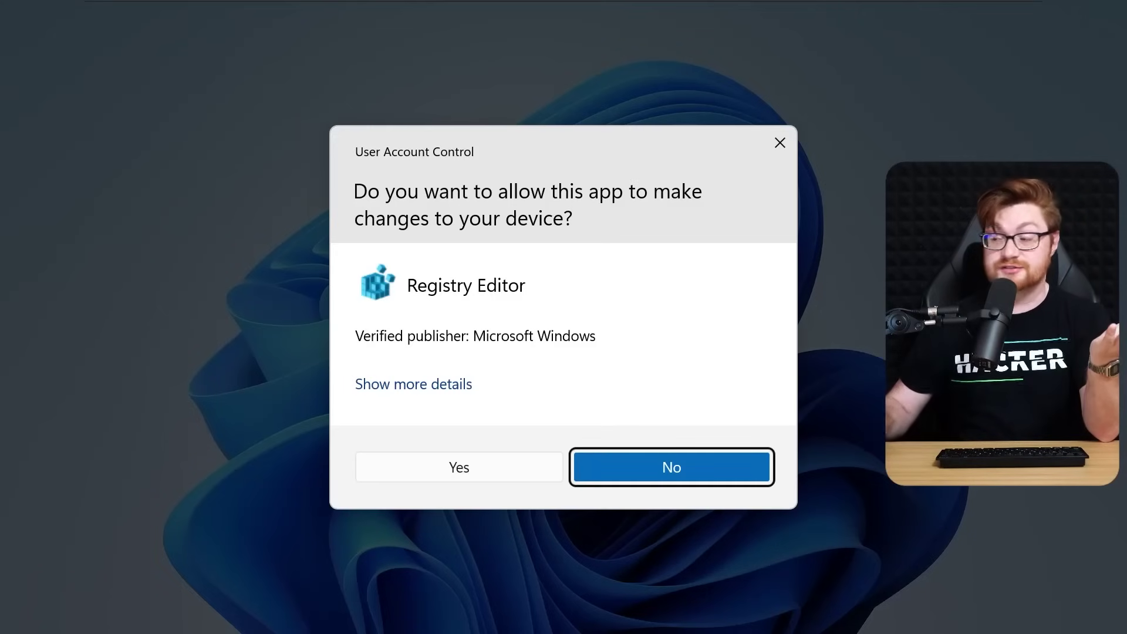
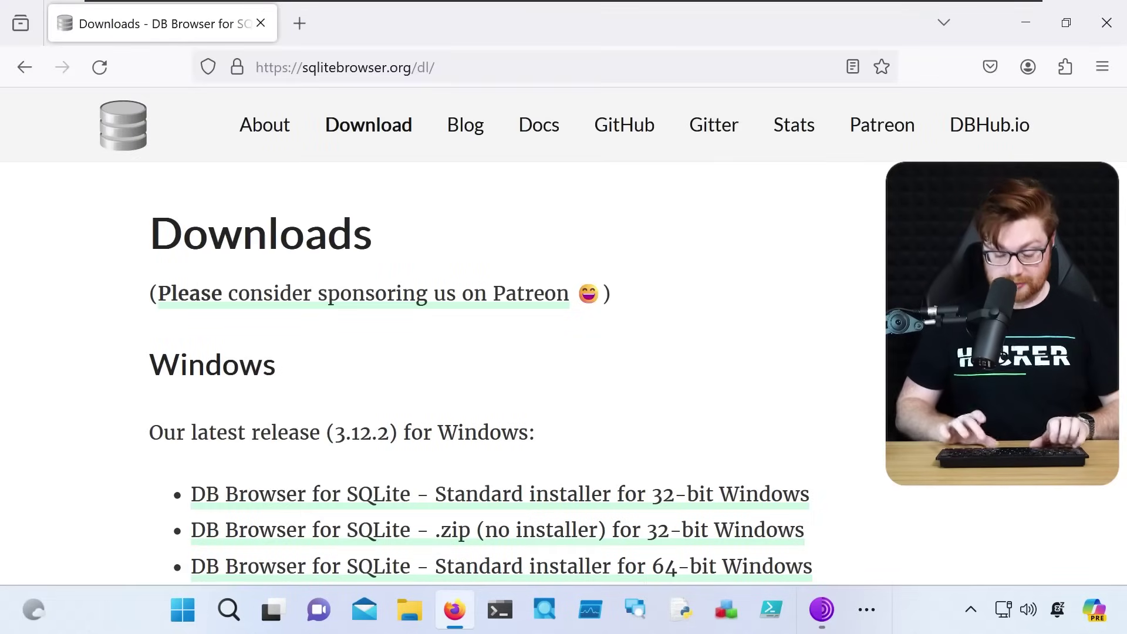
Google 'regcool' and open the RegCool information page in full screen
key(ctrl+l)
text(regcool)
key(Return)
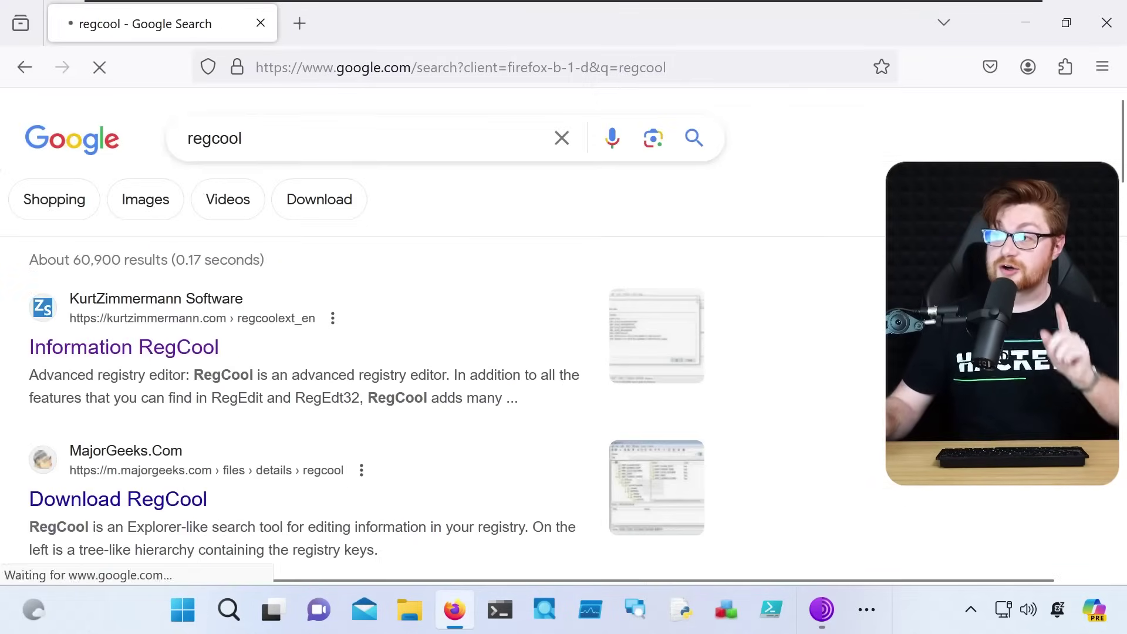
click(191, 352)
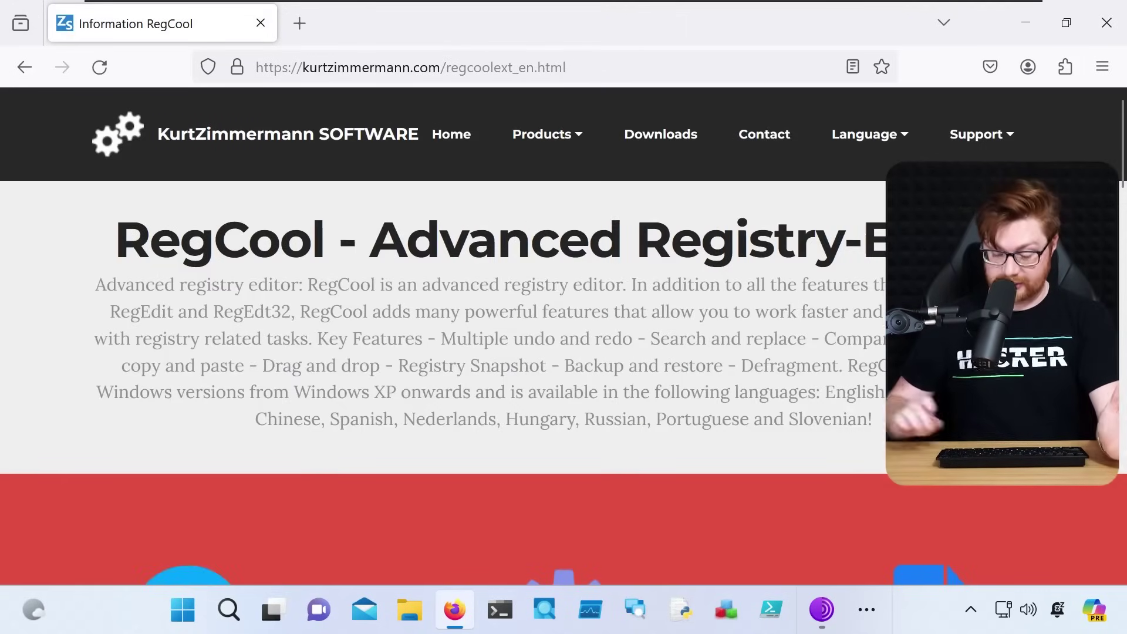
key(F11)
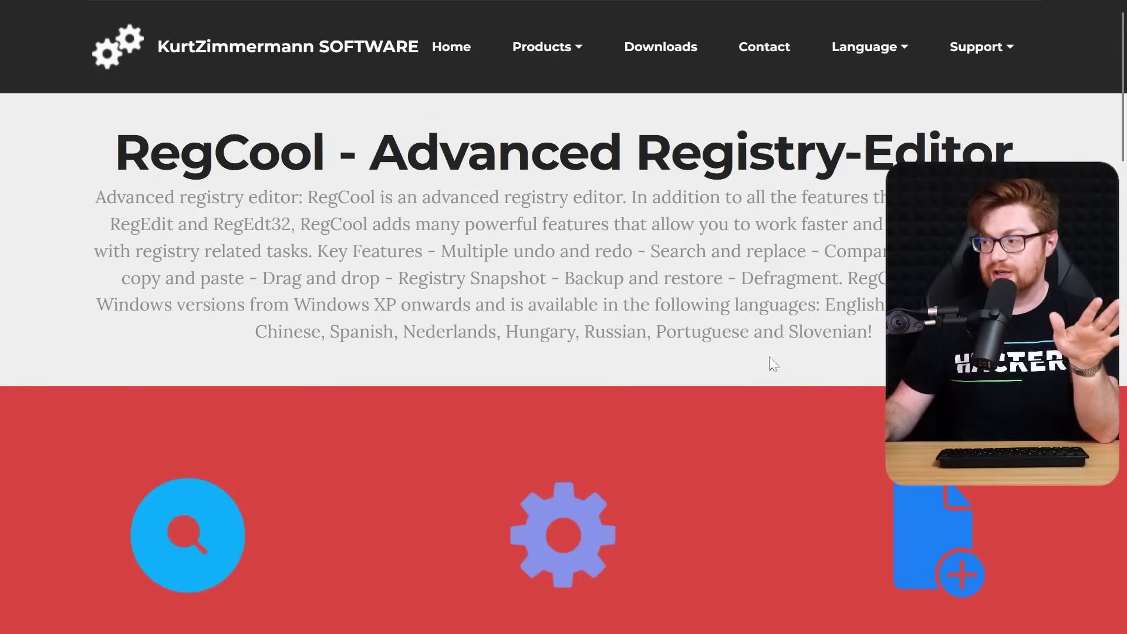
Highlight the Multiple undo and redo and Search and replace features, then read down the page
drag(441, 251, 809, 251)
click(809, 251)
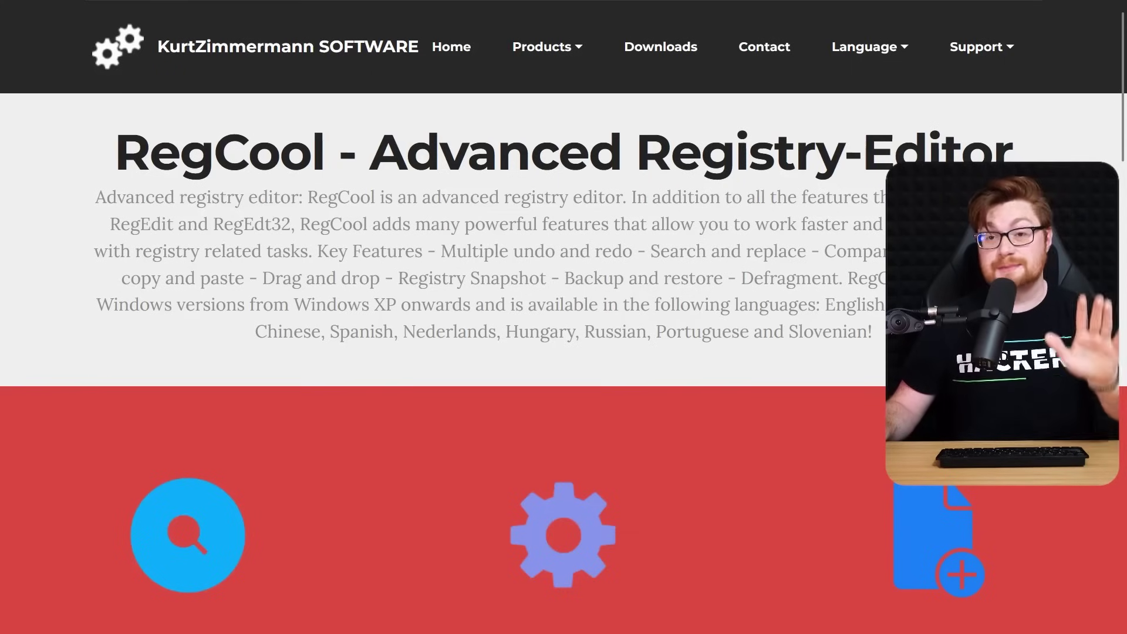
scroll(650, 301, down, 10)
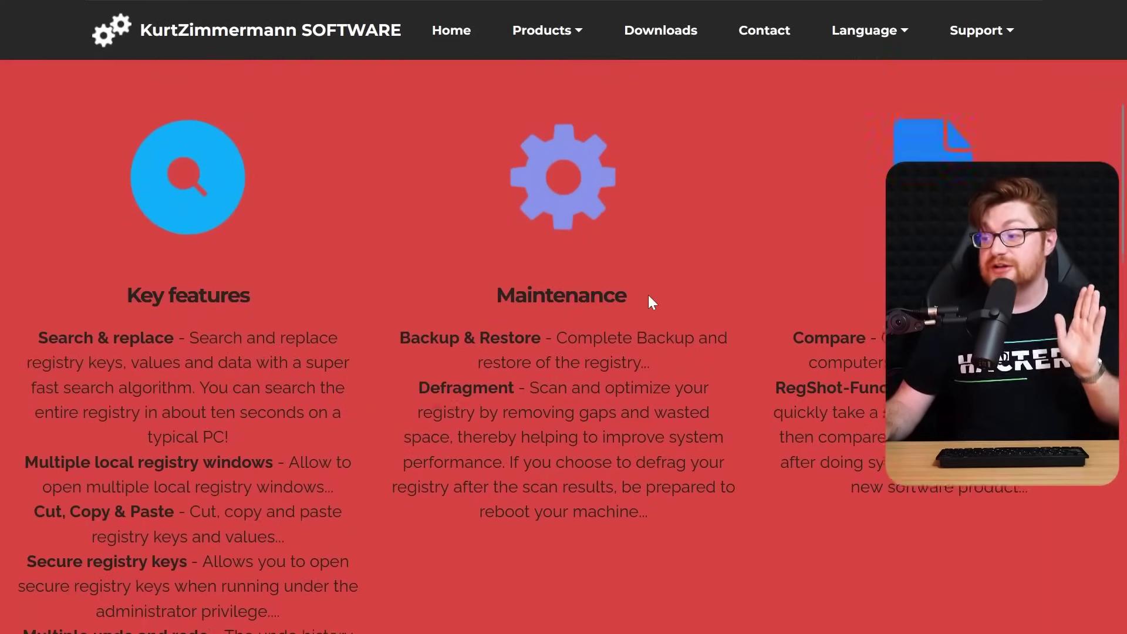
scroll(649, 294, down, 8)
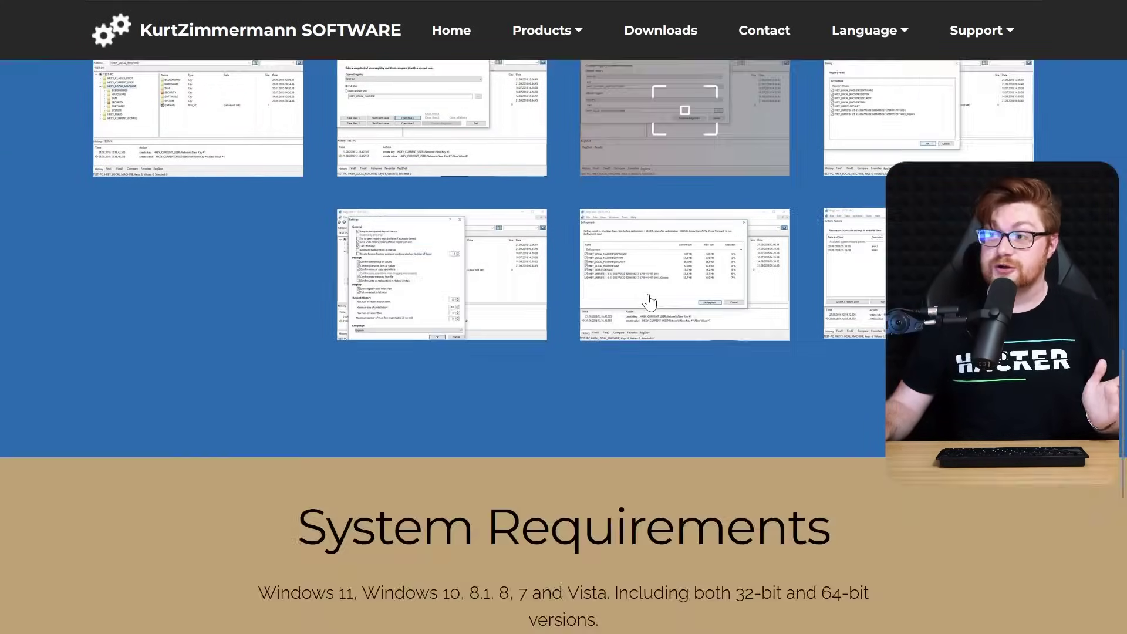
scroll(640, 352, down, 5)
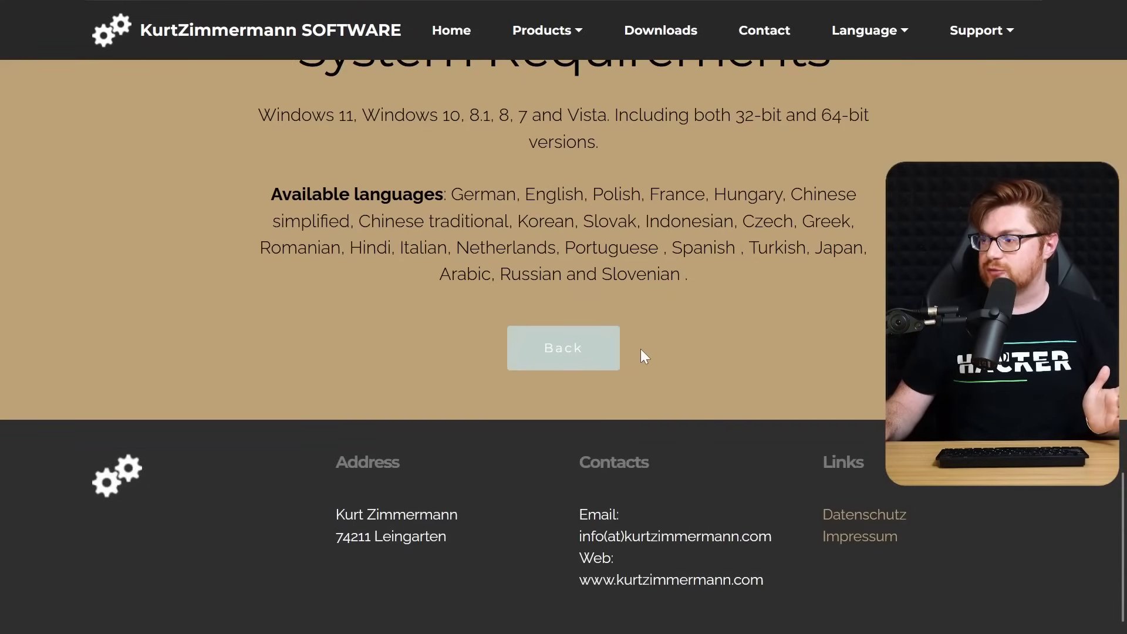
Go to the KurtZimmermann Software Downloads page and scroll to RegCool 1.361
key(Home)
click(659, 54)
scroll(564, 317, down, 2)
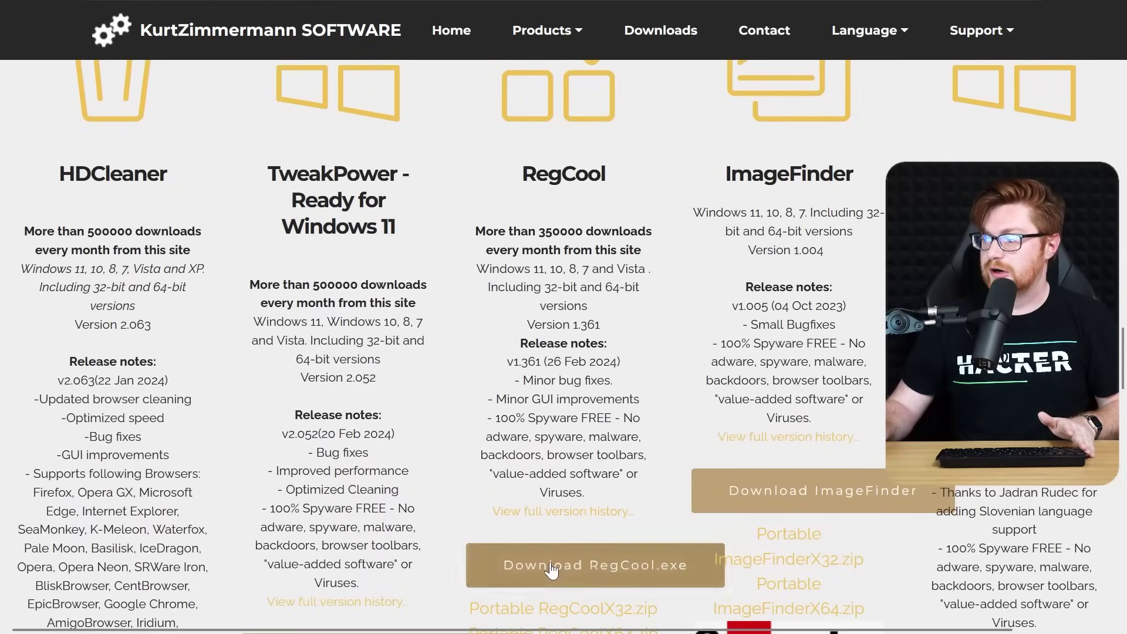
Download RegCool.exe, approve the UAC prompt, and install RegCool 1.361 to C:\Program Files\RegCool
click(595, 565)
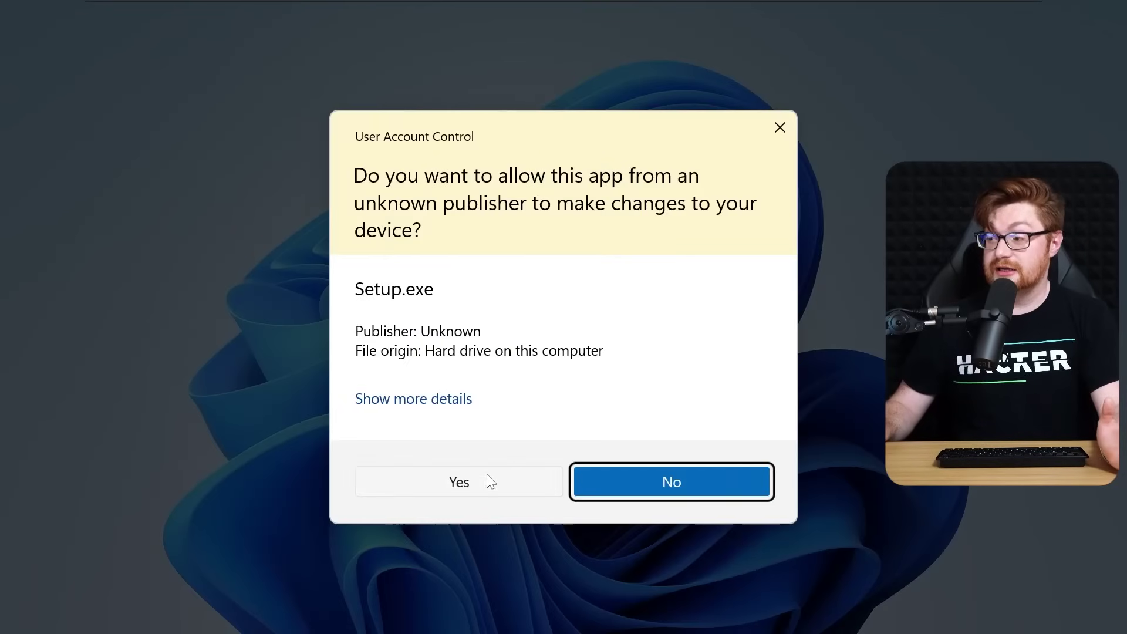
click(487, 475)
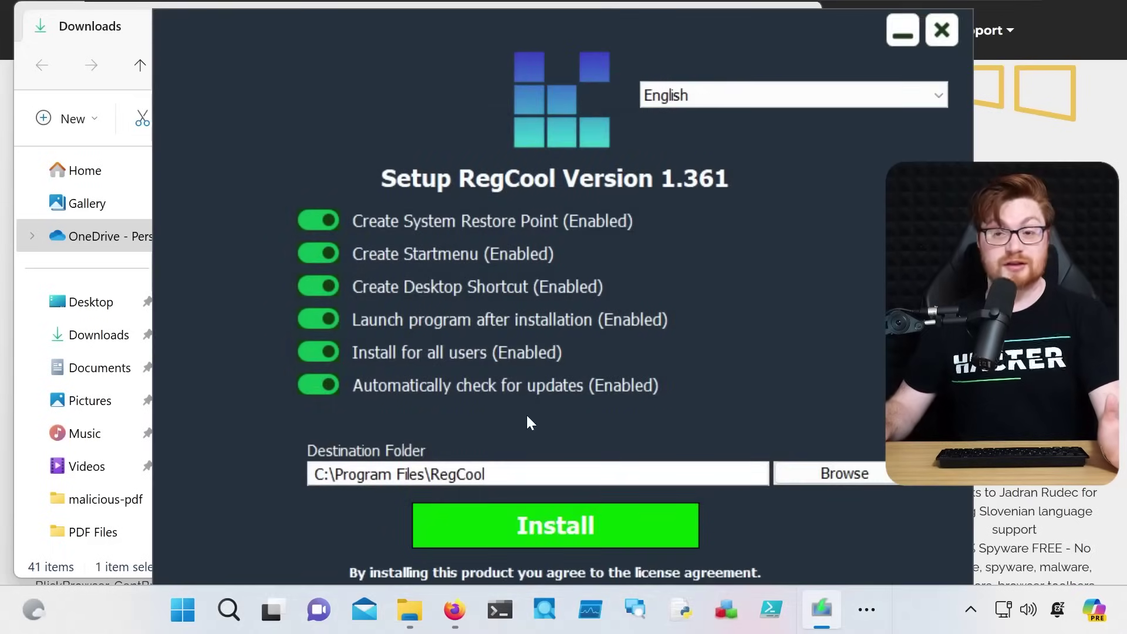
click(519, 512)
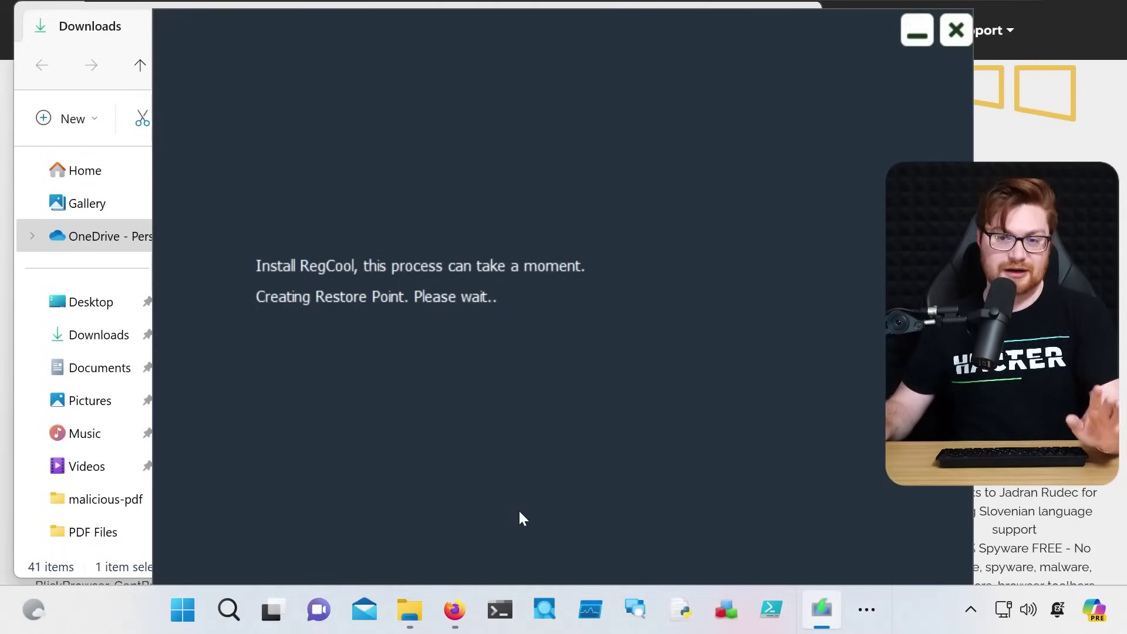
click(536, 521)
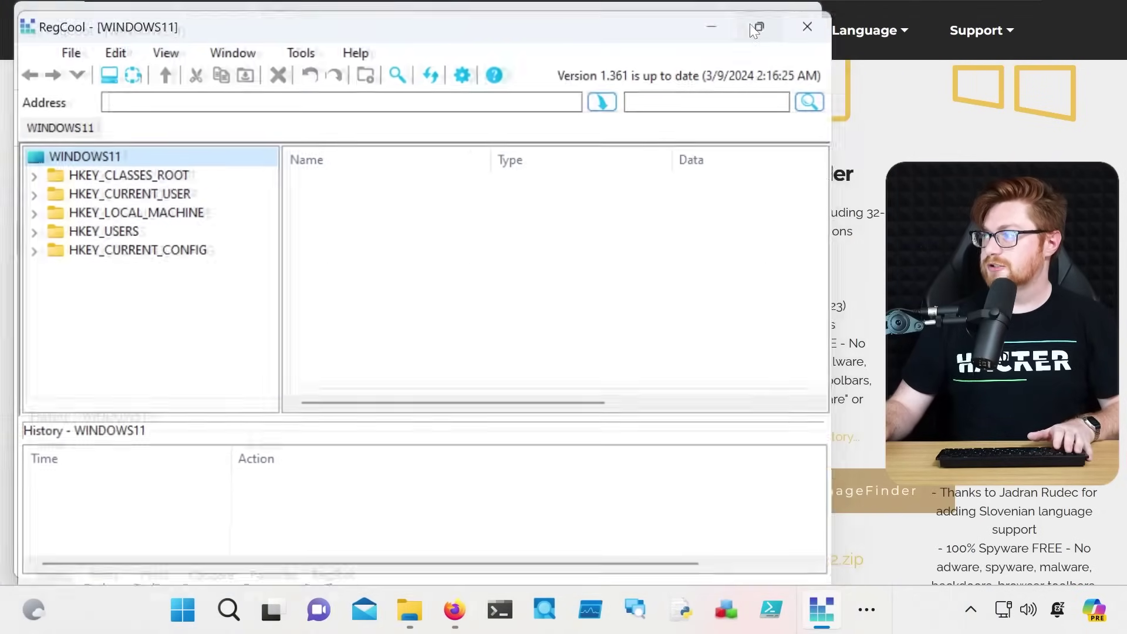
Maximize RegCool and expand HKEY_CURRENT_USER\Software to list its 26 subkeys
click(751, 26)
click(179, 176)
click(15, 177)
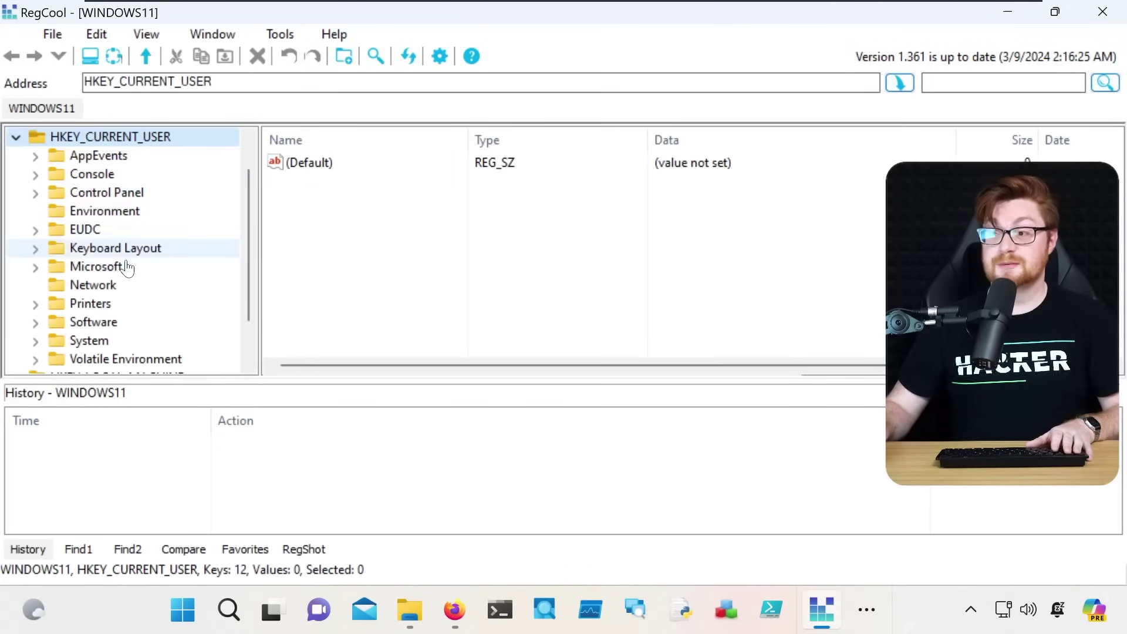
scroll(131, 271, down, 1)
click(117, 277)
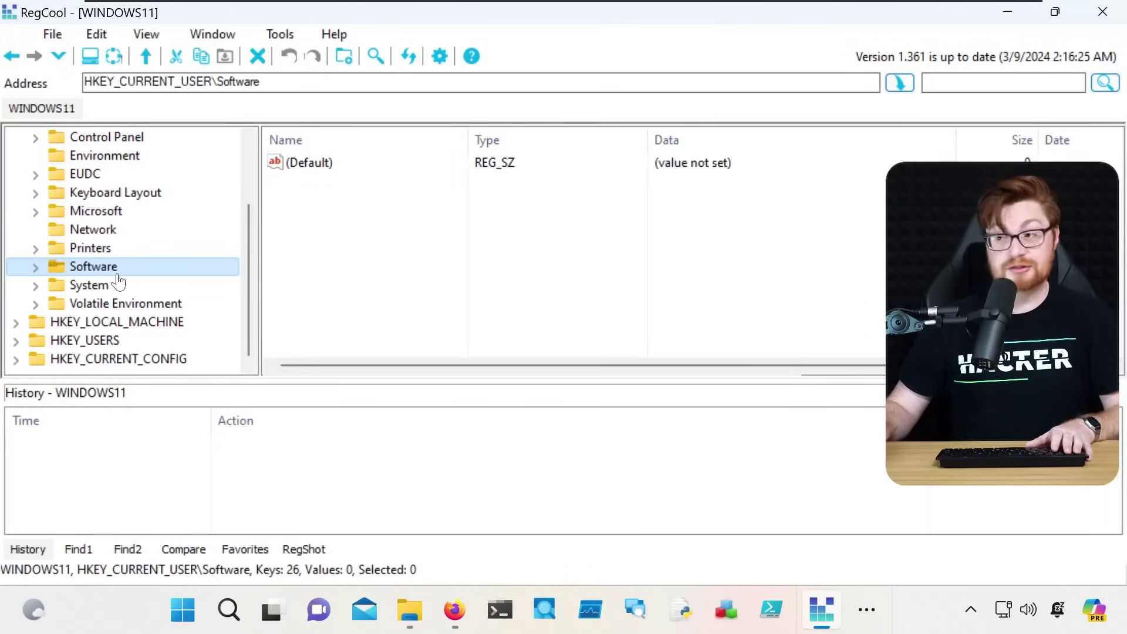
click(36, 268)
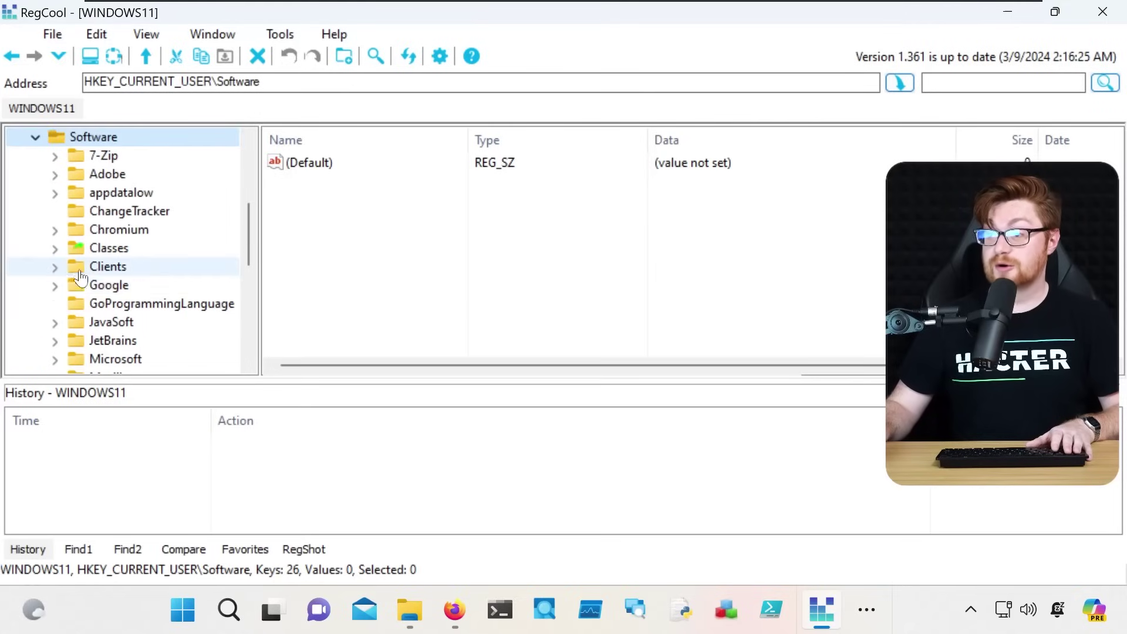
scroll(170, 277, down, 1)
scroll(176, 281, down, 1)
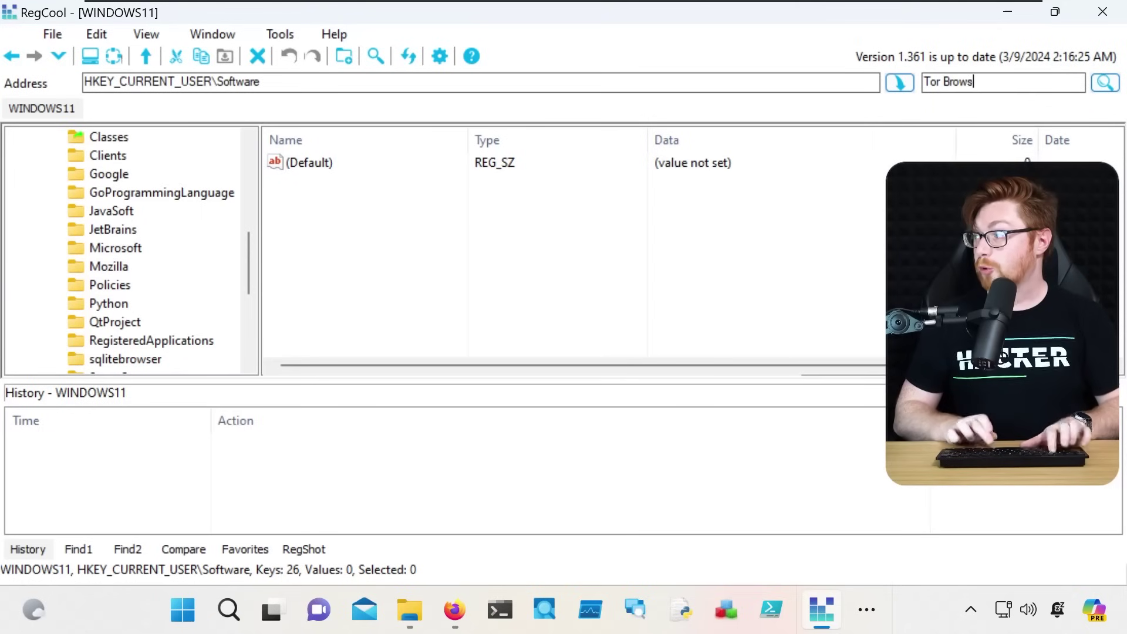
Run the 'Tor Browser' registry search and enlarge the results pane to show full key paths
text(er)
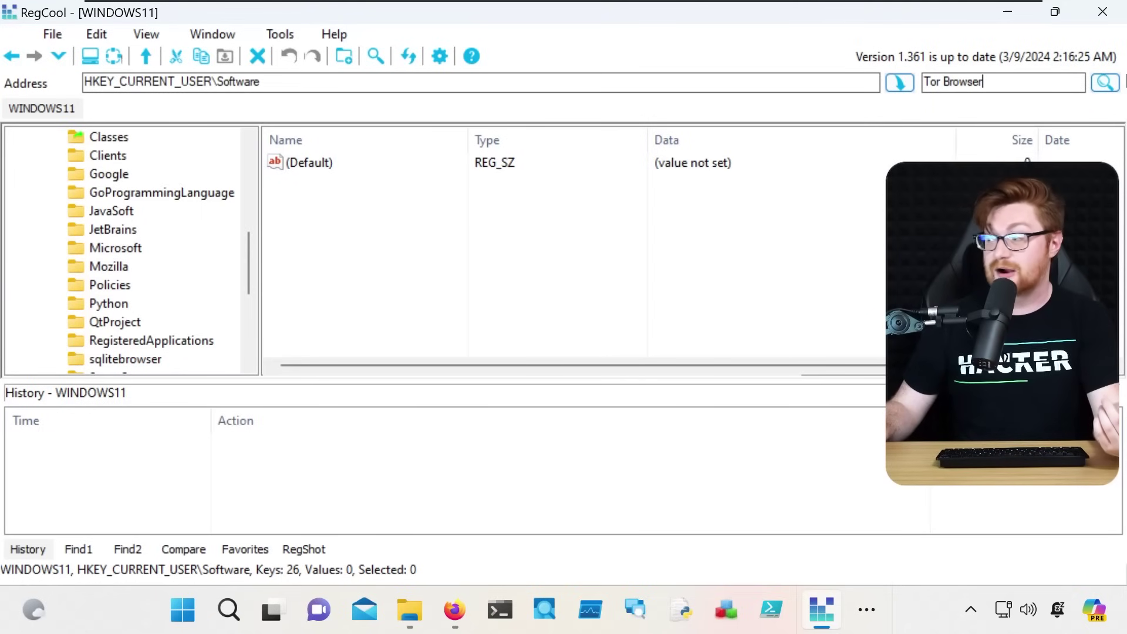
key(Return)
drag(449, 377, 446, 219)
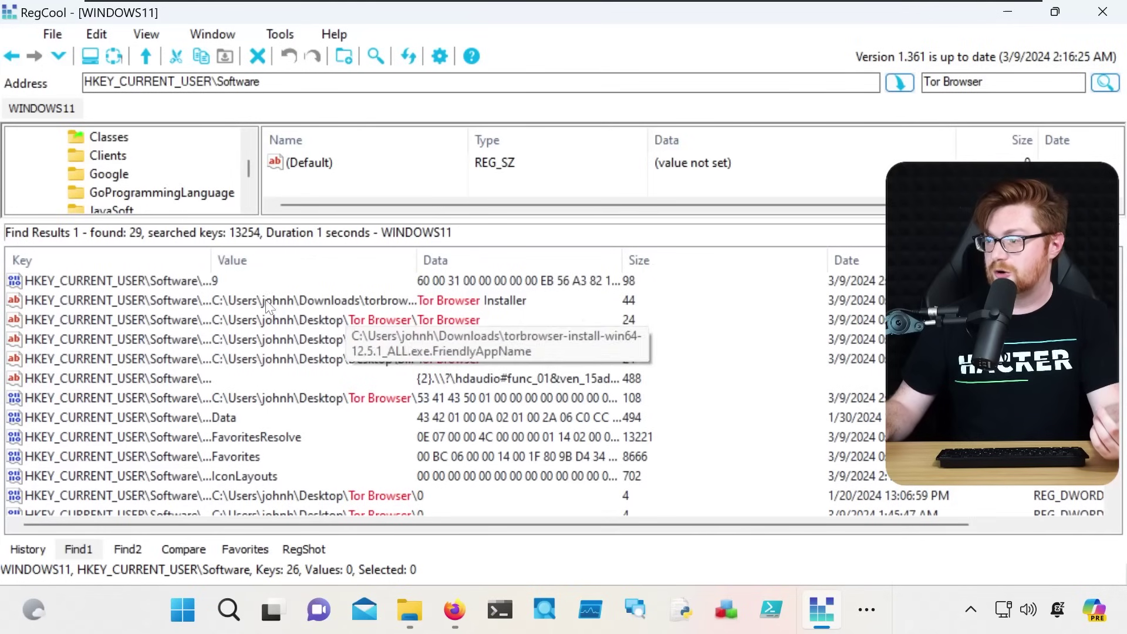
drag(210, 261, 677, 257)
click(635, 282)
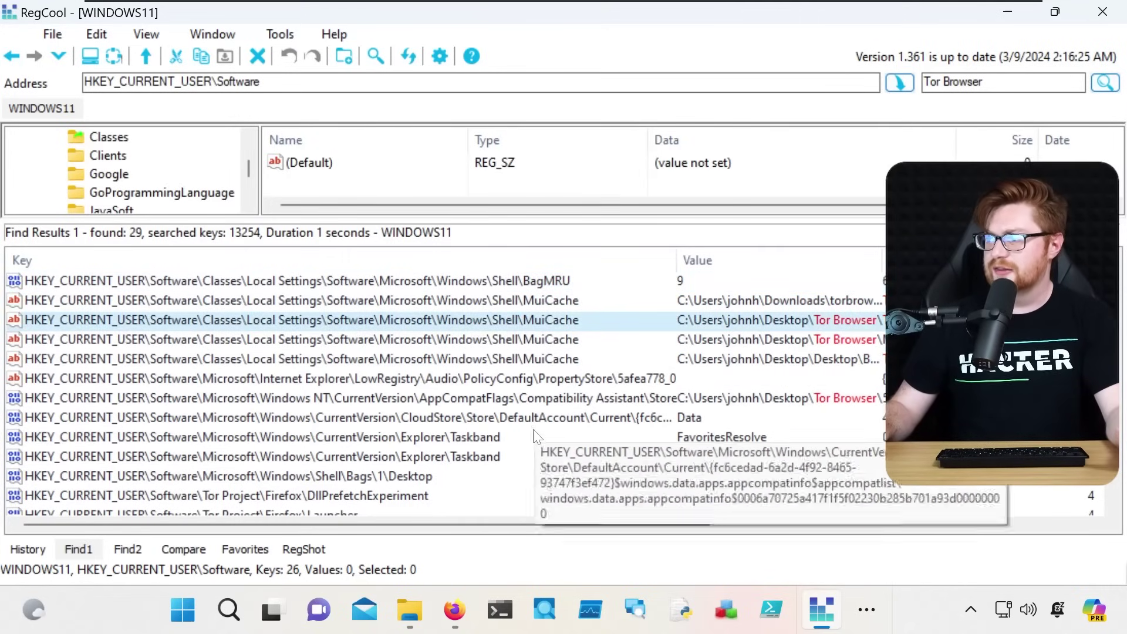
Open the Tor Project\Firefox\Launcher result and display all nine of its values with full names
scroll(534, 440, down, 2)
scroll(535, 440, down, 1)
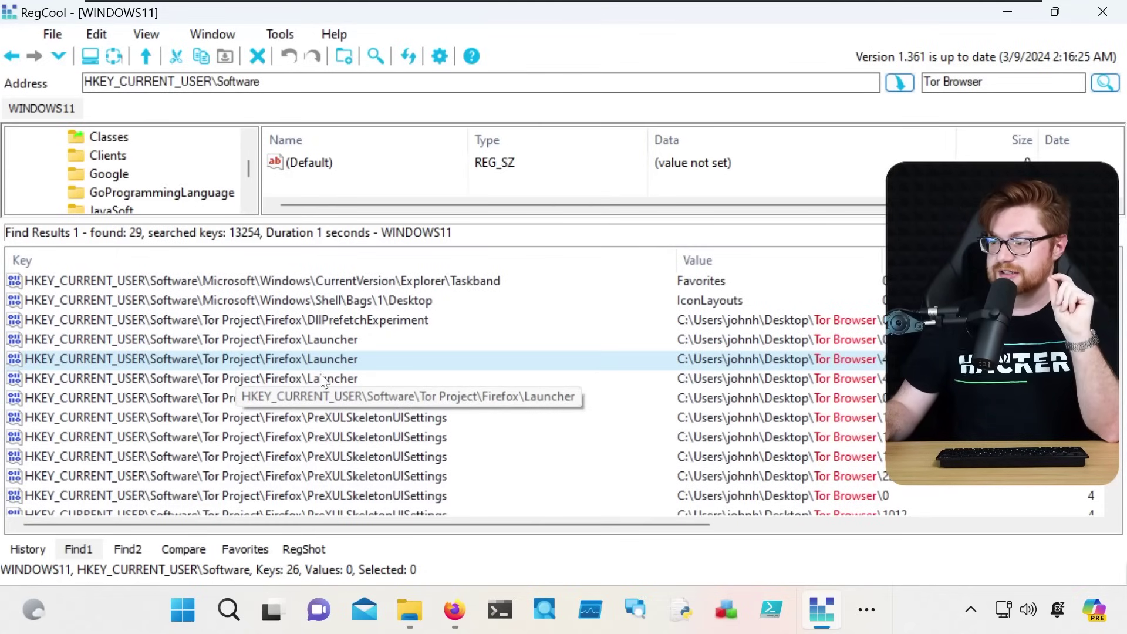
scroll(294, 385, down, 3)
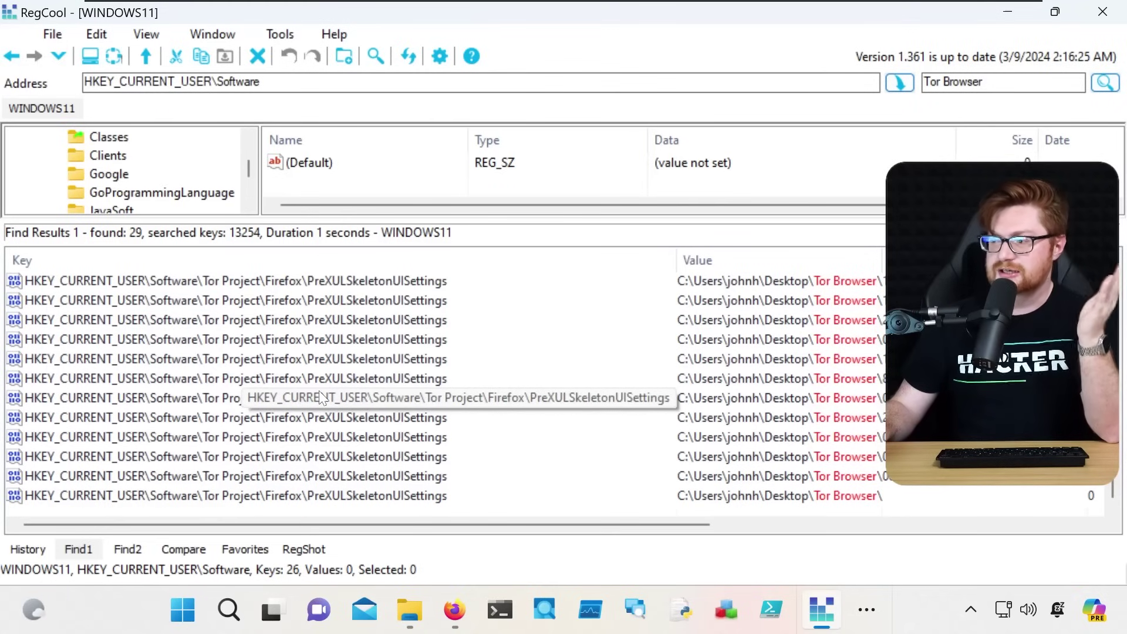
scroll(319, 390, up, 5)
double_click(298, 437)
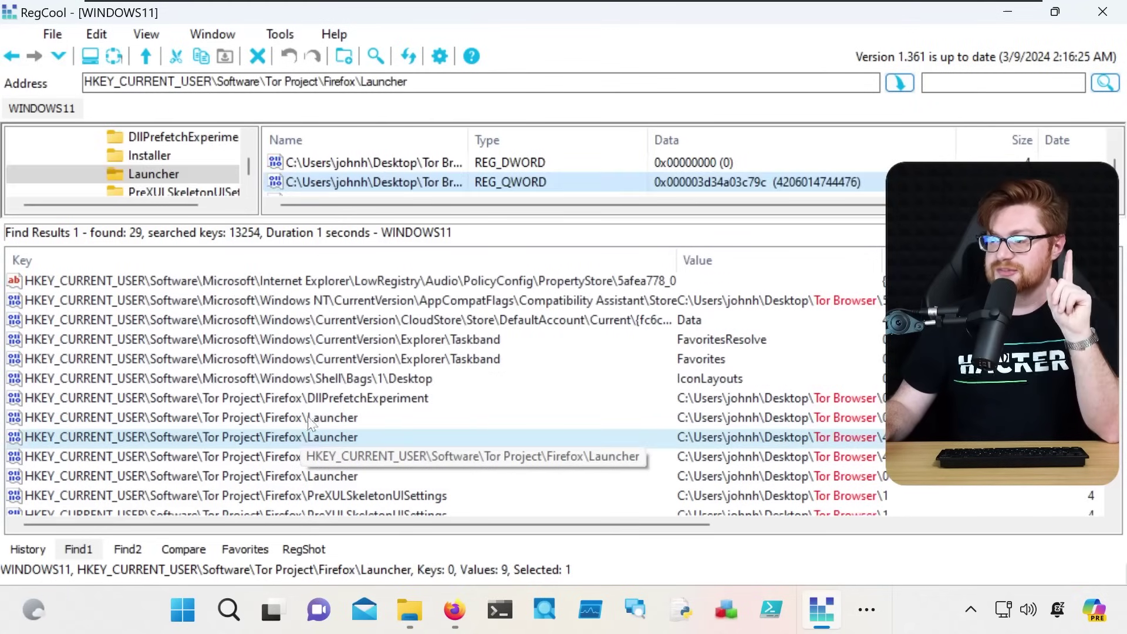
drag(344, 222, 344, 467)
drag(466, 141, 704, 144)
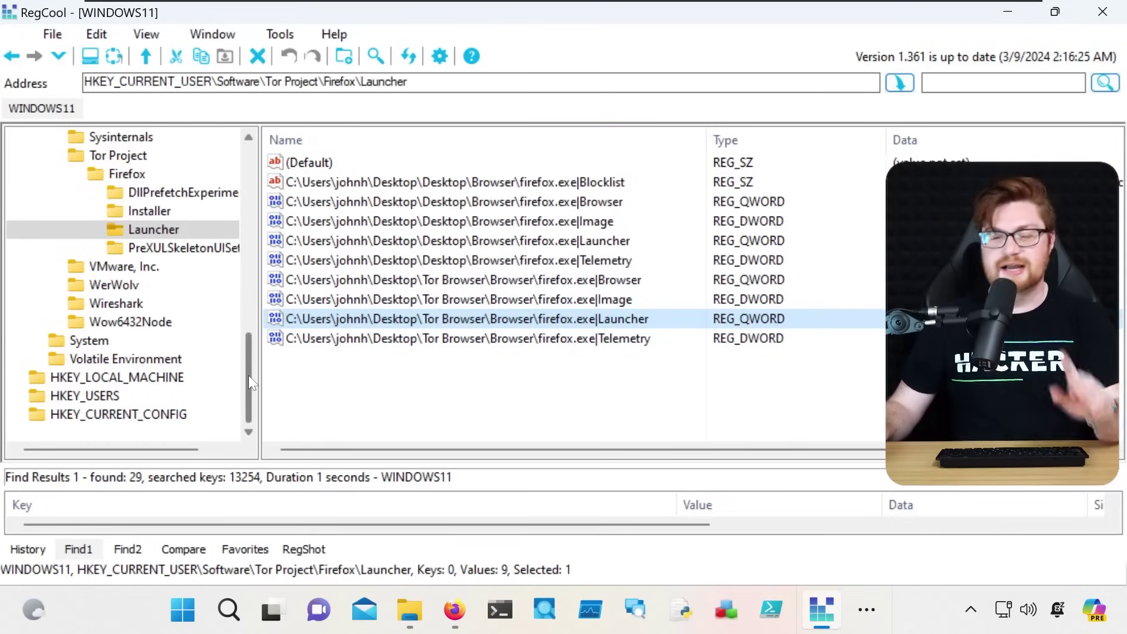
Expand Mozilla > Firefox and view the regular Launcher key's five values
drag(248, 375, 260, 301)
click(135, 235)
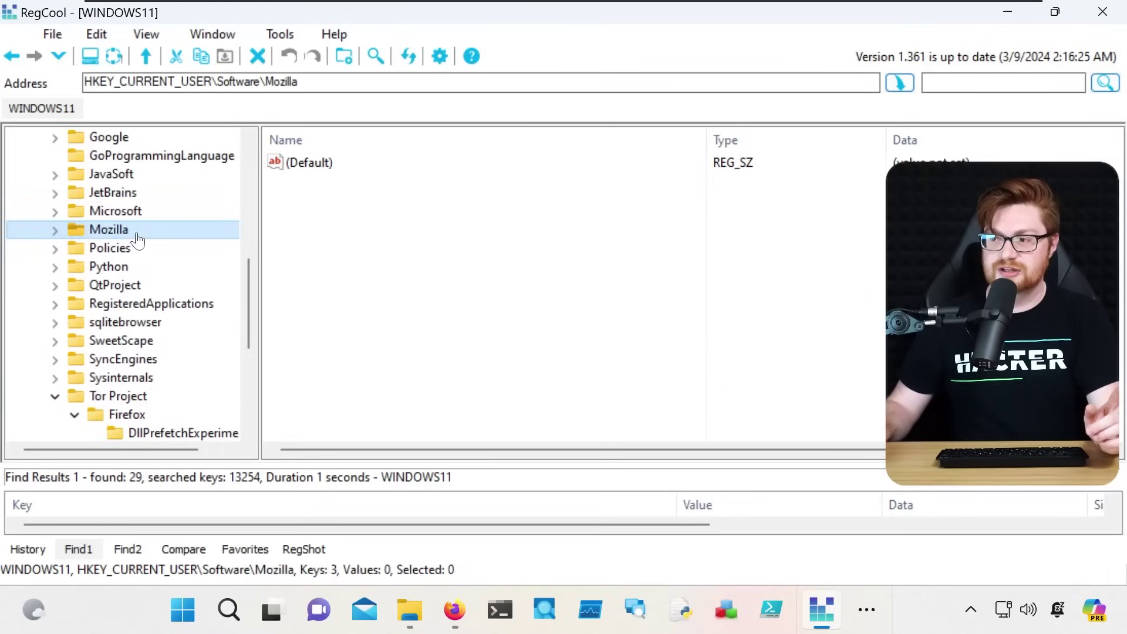
click(55, 231)
click(75, 248)
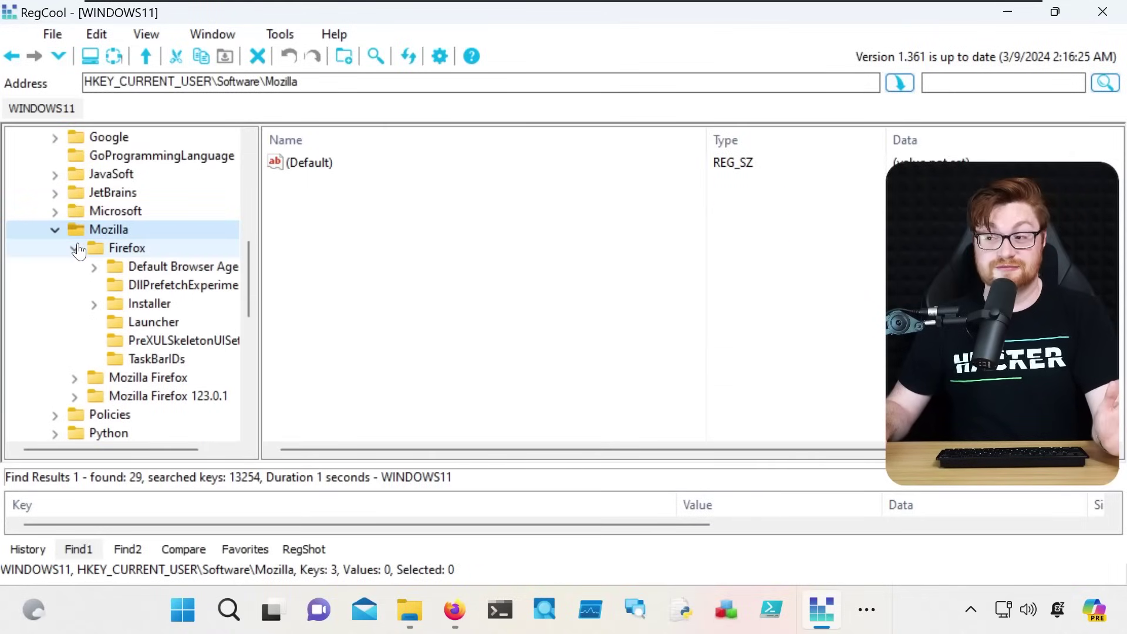
click(121, 323)
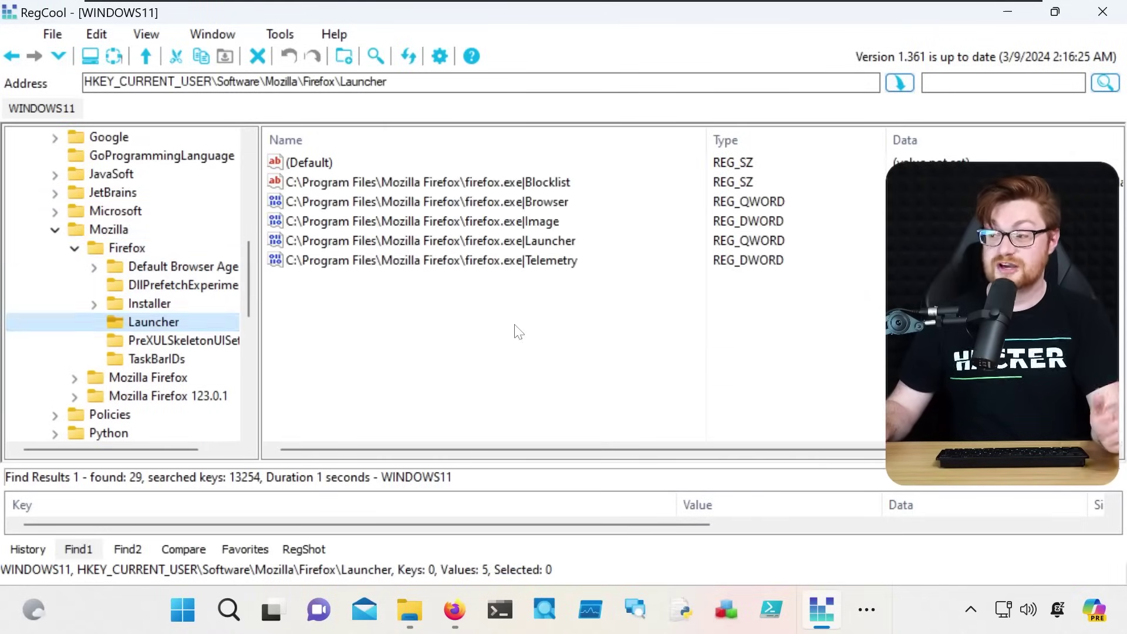
Compare with the Tor Project, Tor Project\Firefox and Firefox\Installer keys
mouse_move(448, 622)
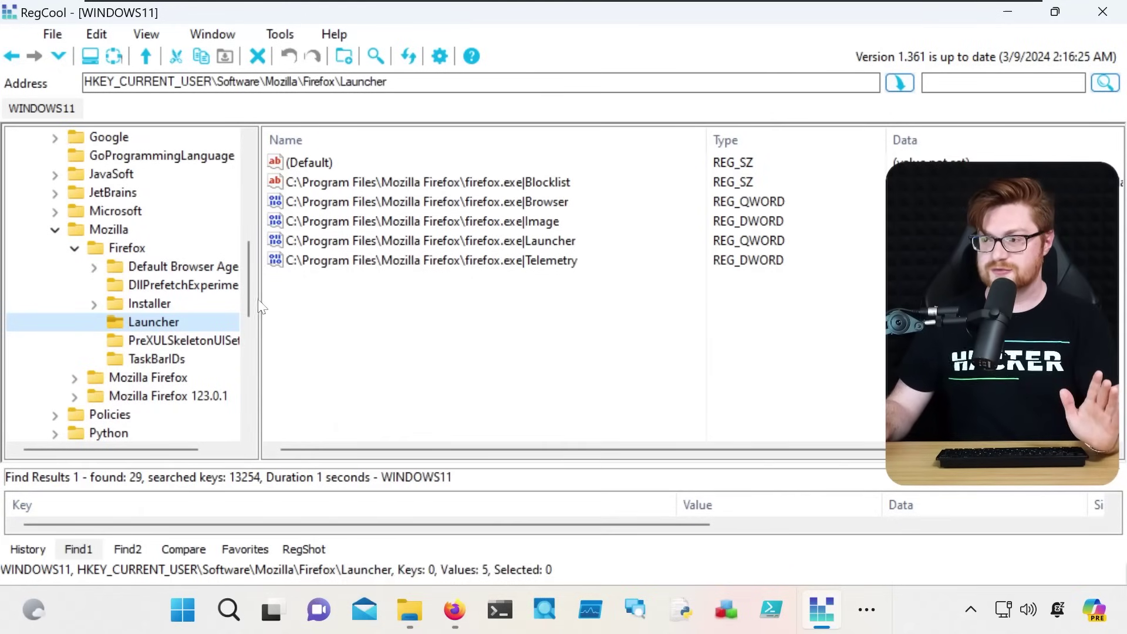
drag(247, 294, 256, 378)
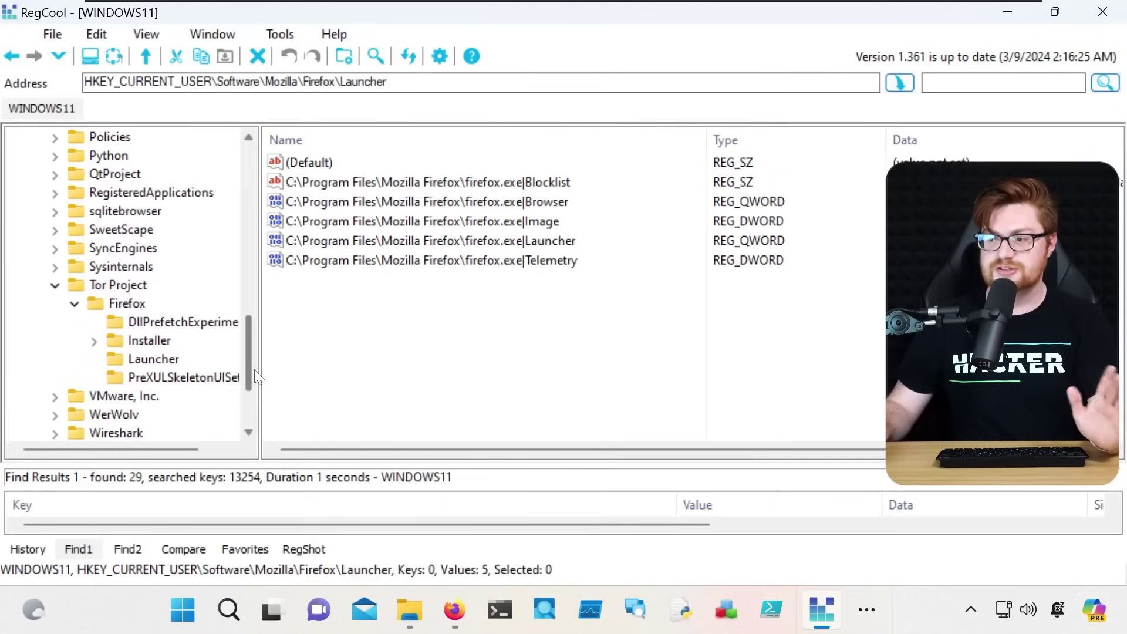
click(139, 288)
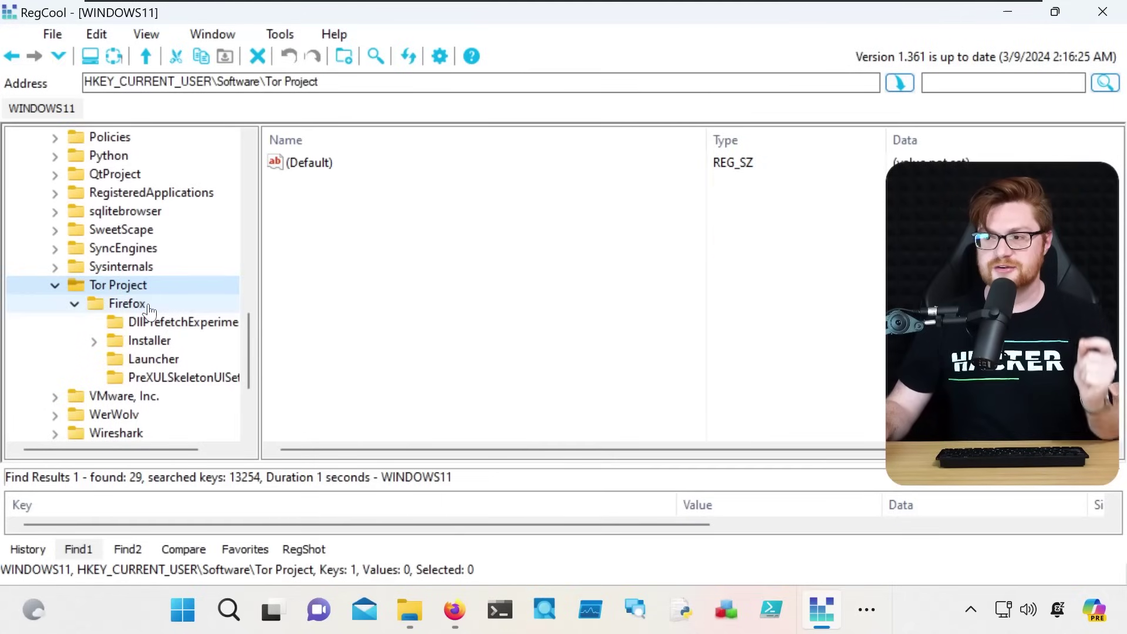
click(141, 304)
click(149, 340)
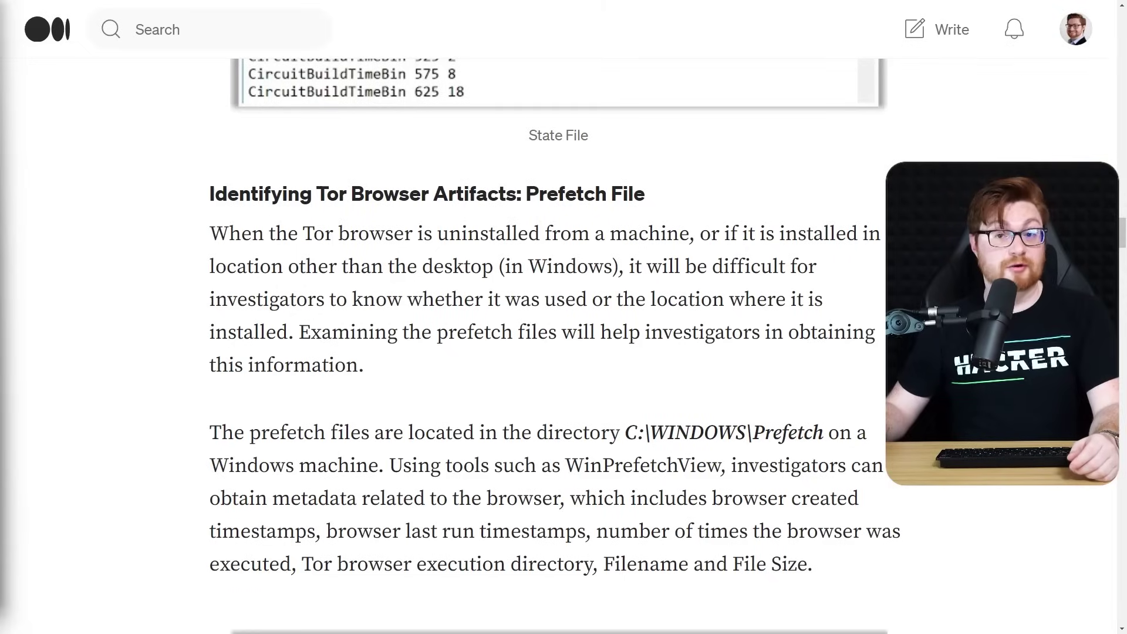
Scroll past the memory acquisition screenshots, highlight the PCAP Analysis heading, and continue to Challenges and Limitations
scroll(557, 317, down, 8)
scroll(558, 317, down, 12)
scroll(558, 317, down, 3)
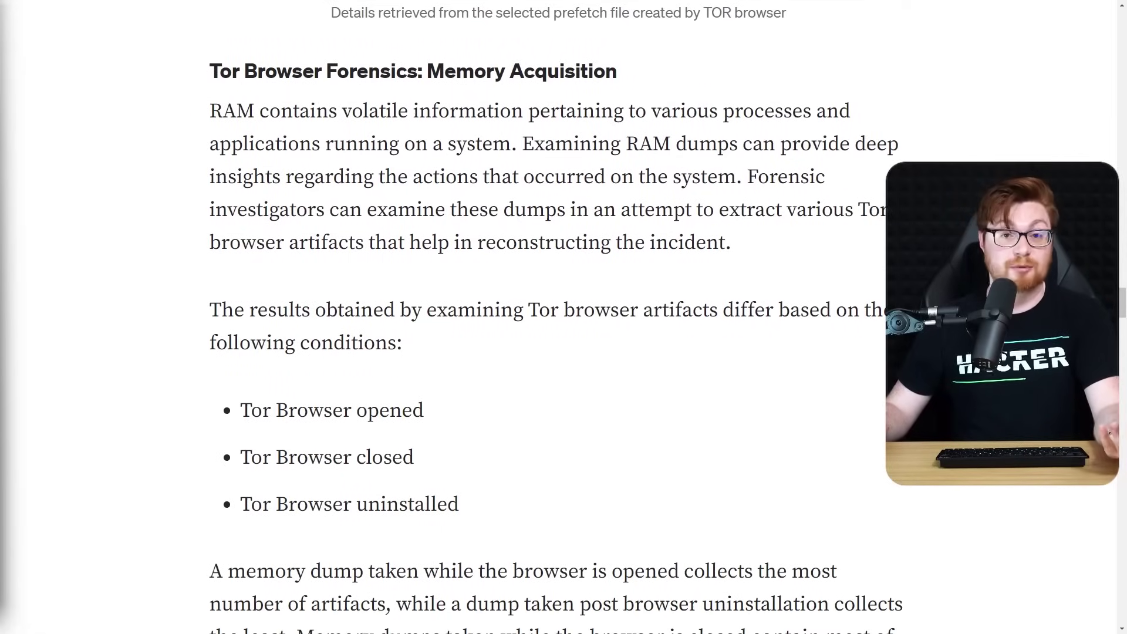
scroll(557, 317, down, 5)
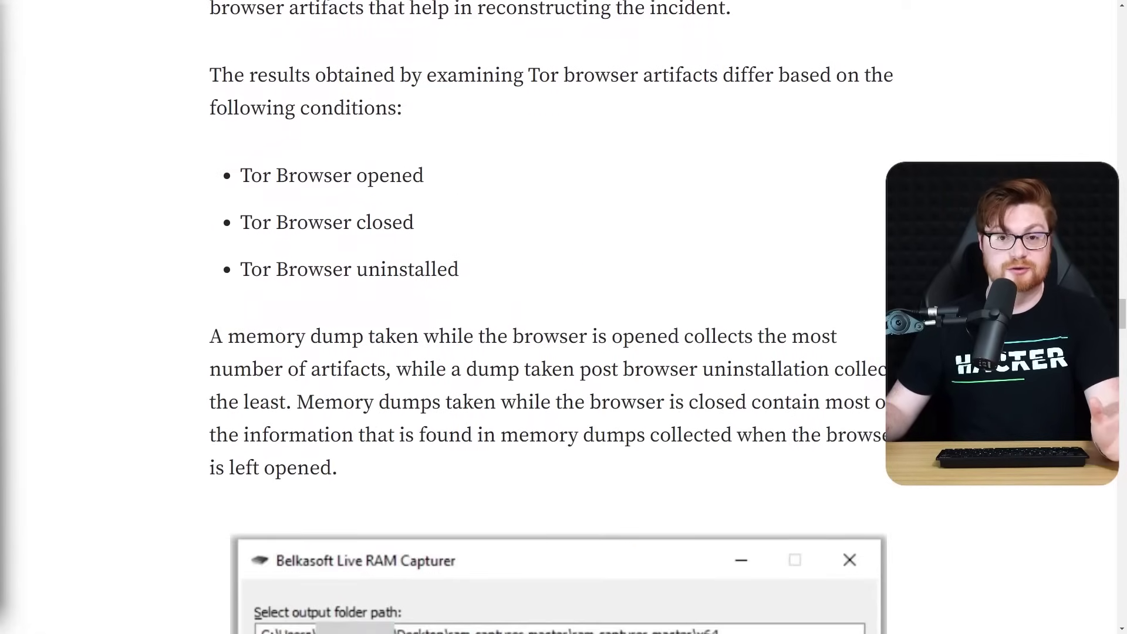
scroll(558, 317, down, 9)
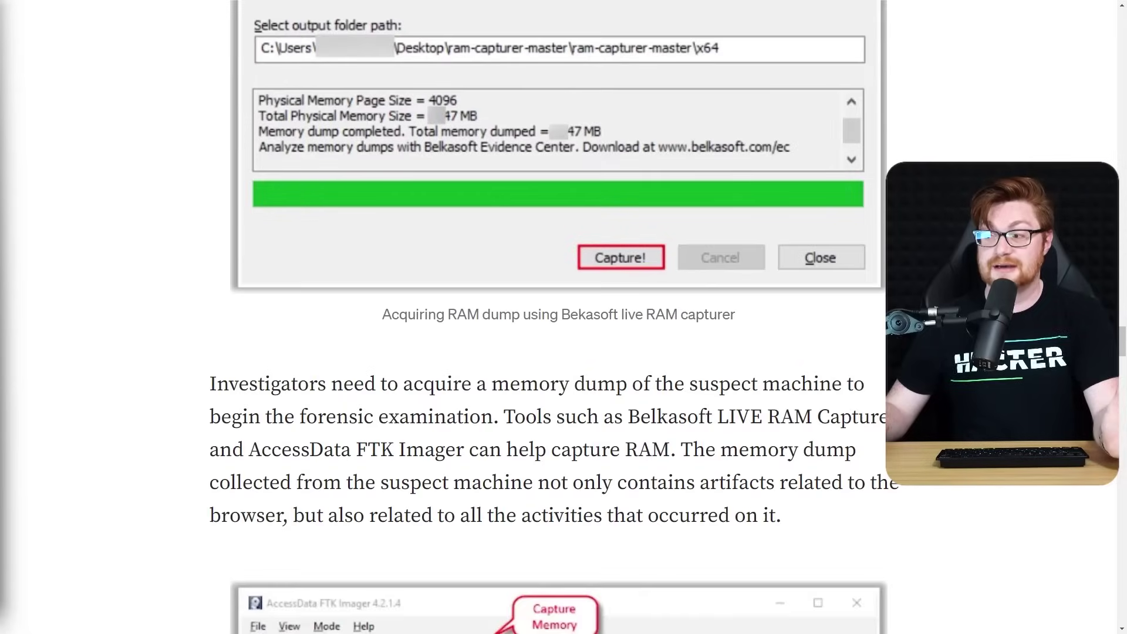
scroll(557, 317, down, 10)
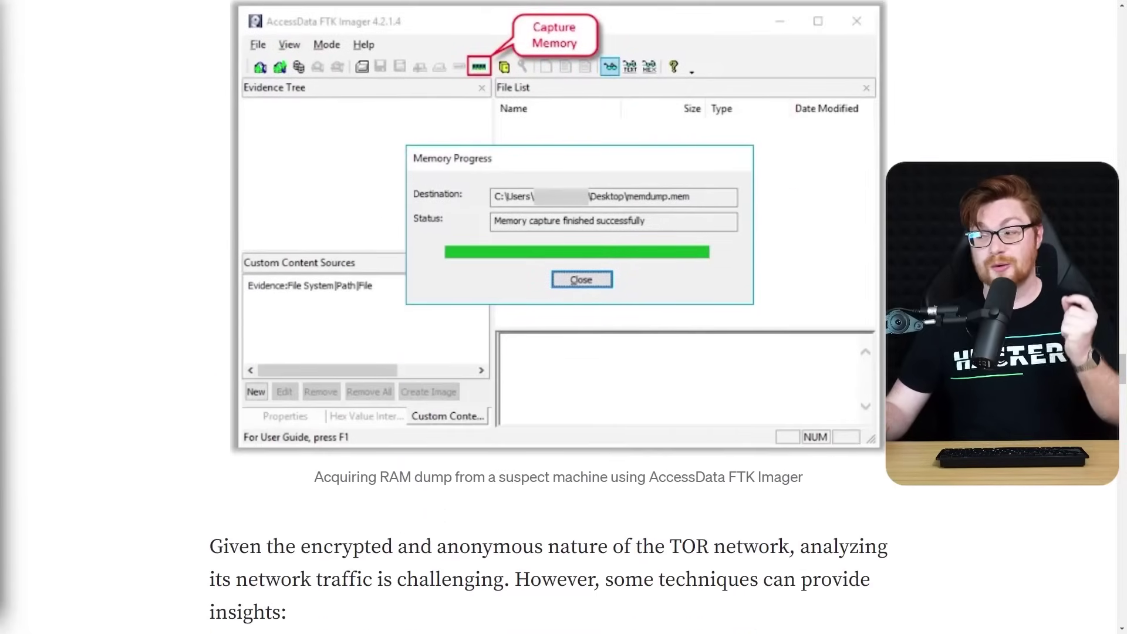
scroll(557, 317, down, 7)
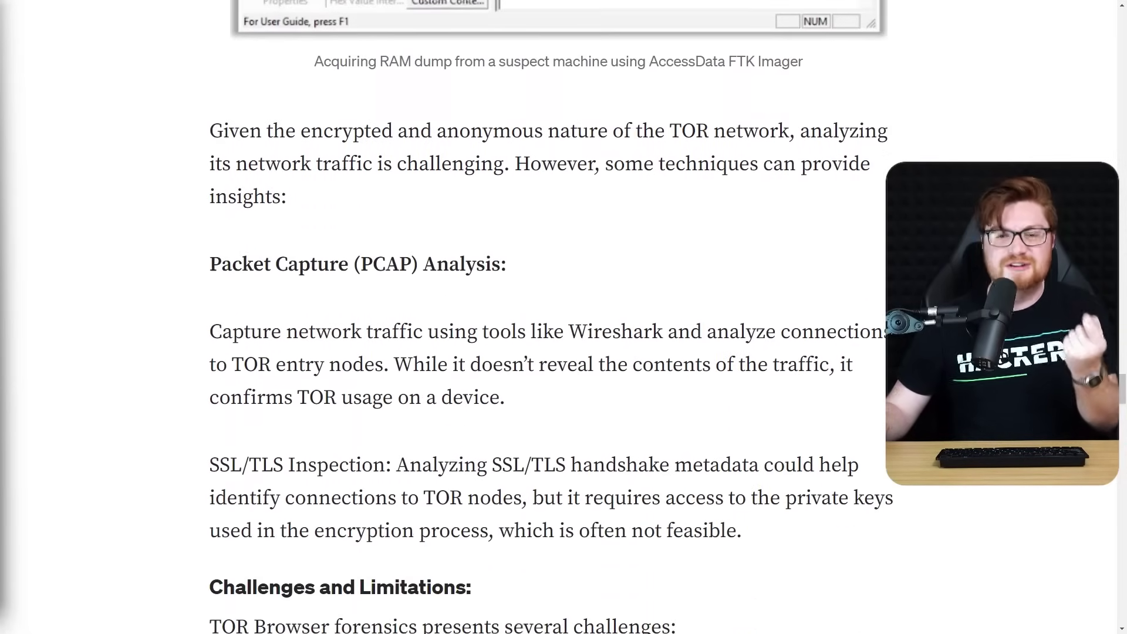
scroll(445, 250, down, 1)
drag(211, 149, 620, 151)
scroll(552, 317, down, 3)
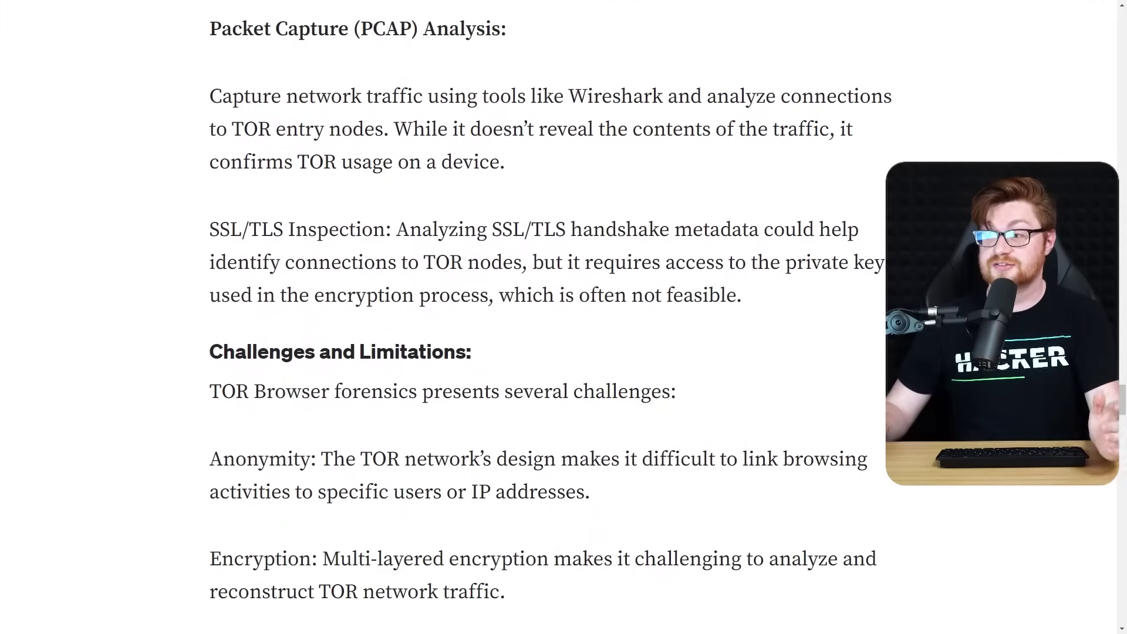